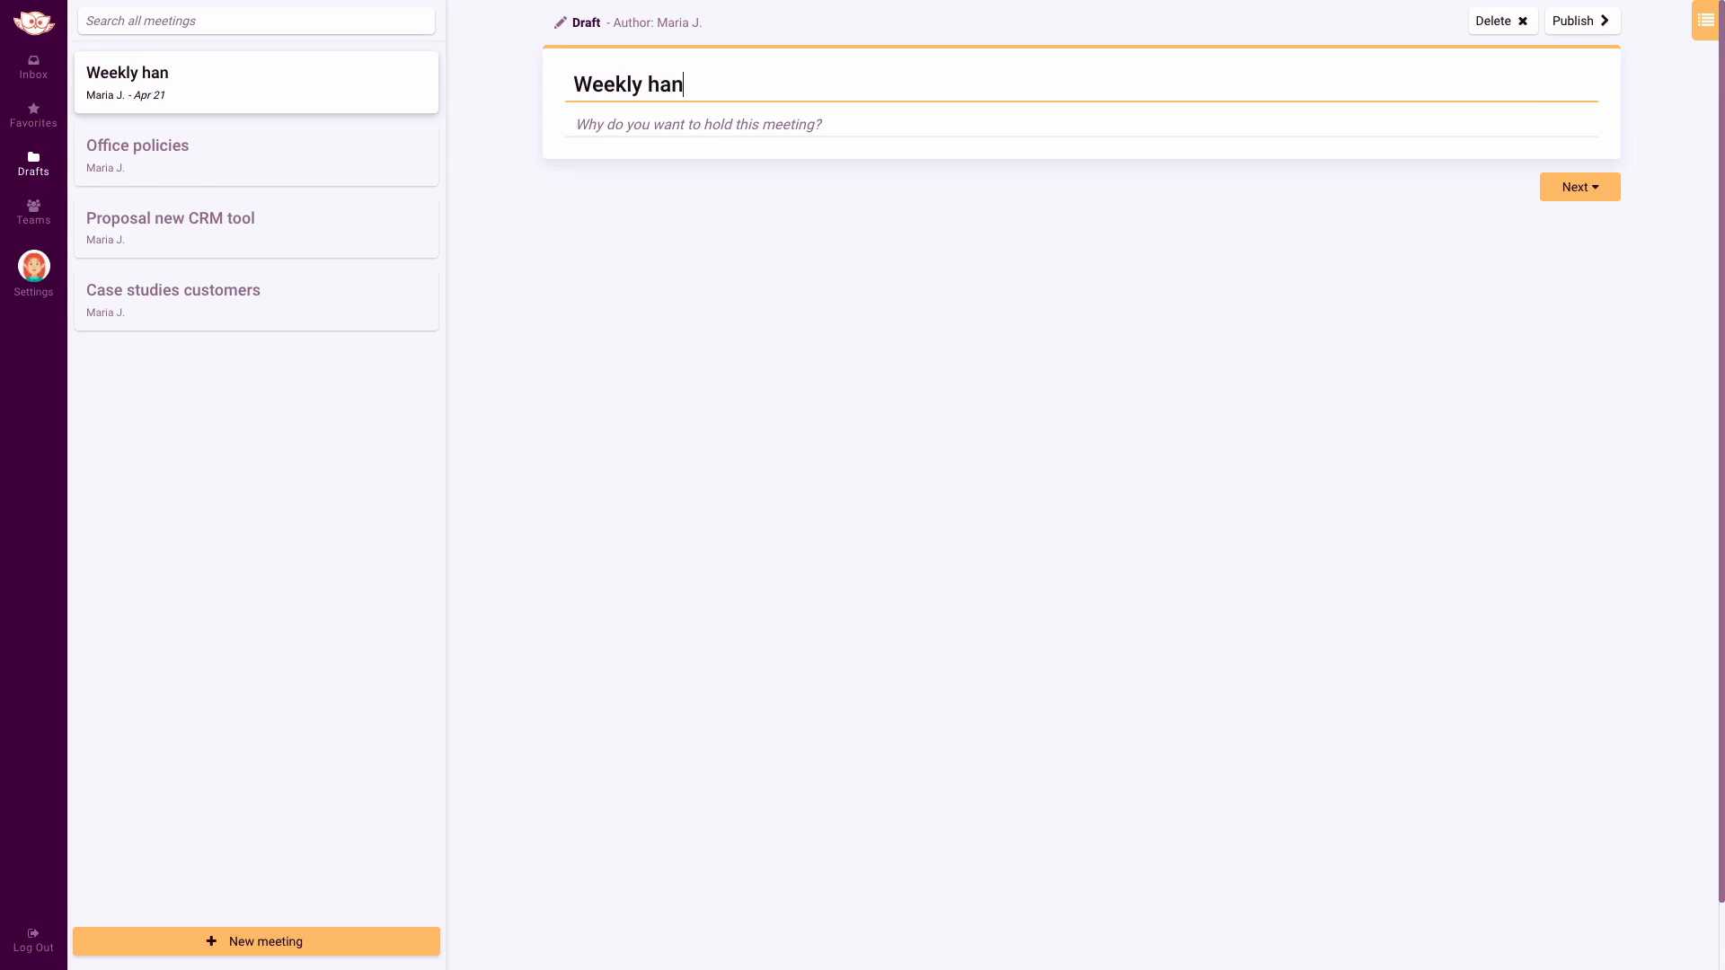
- Enter the purpose 'Align Marketing and Sales activities' and continue to participants
key("Tab")
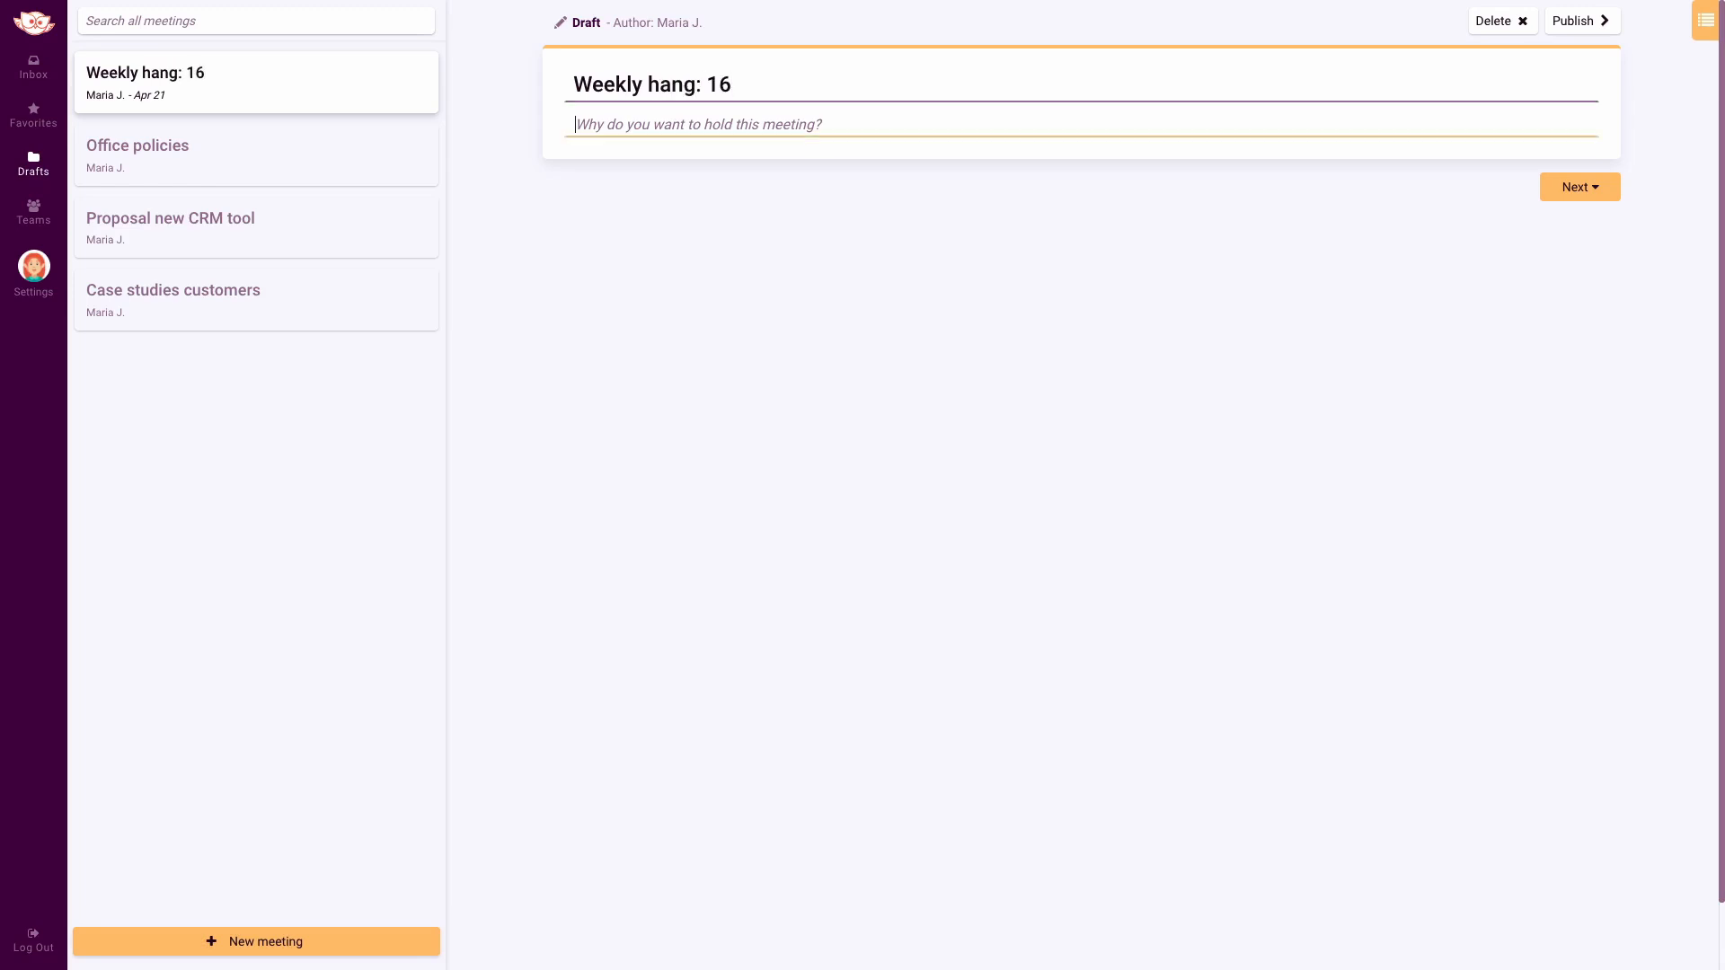
type("Align Marketing and Sales activities")
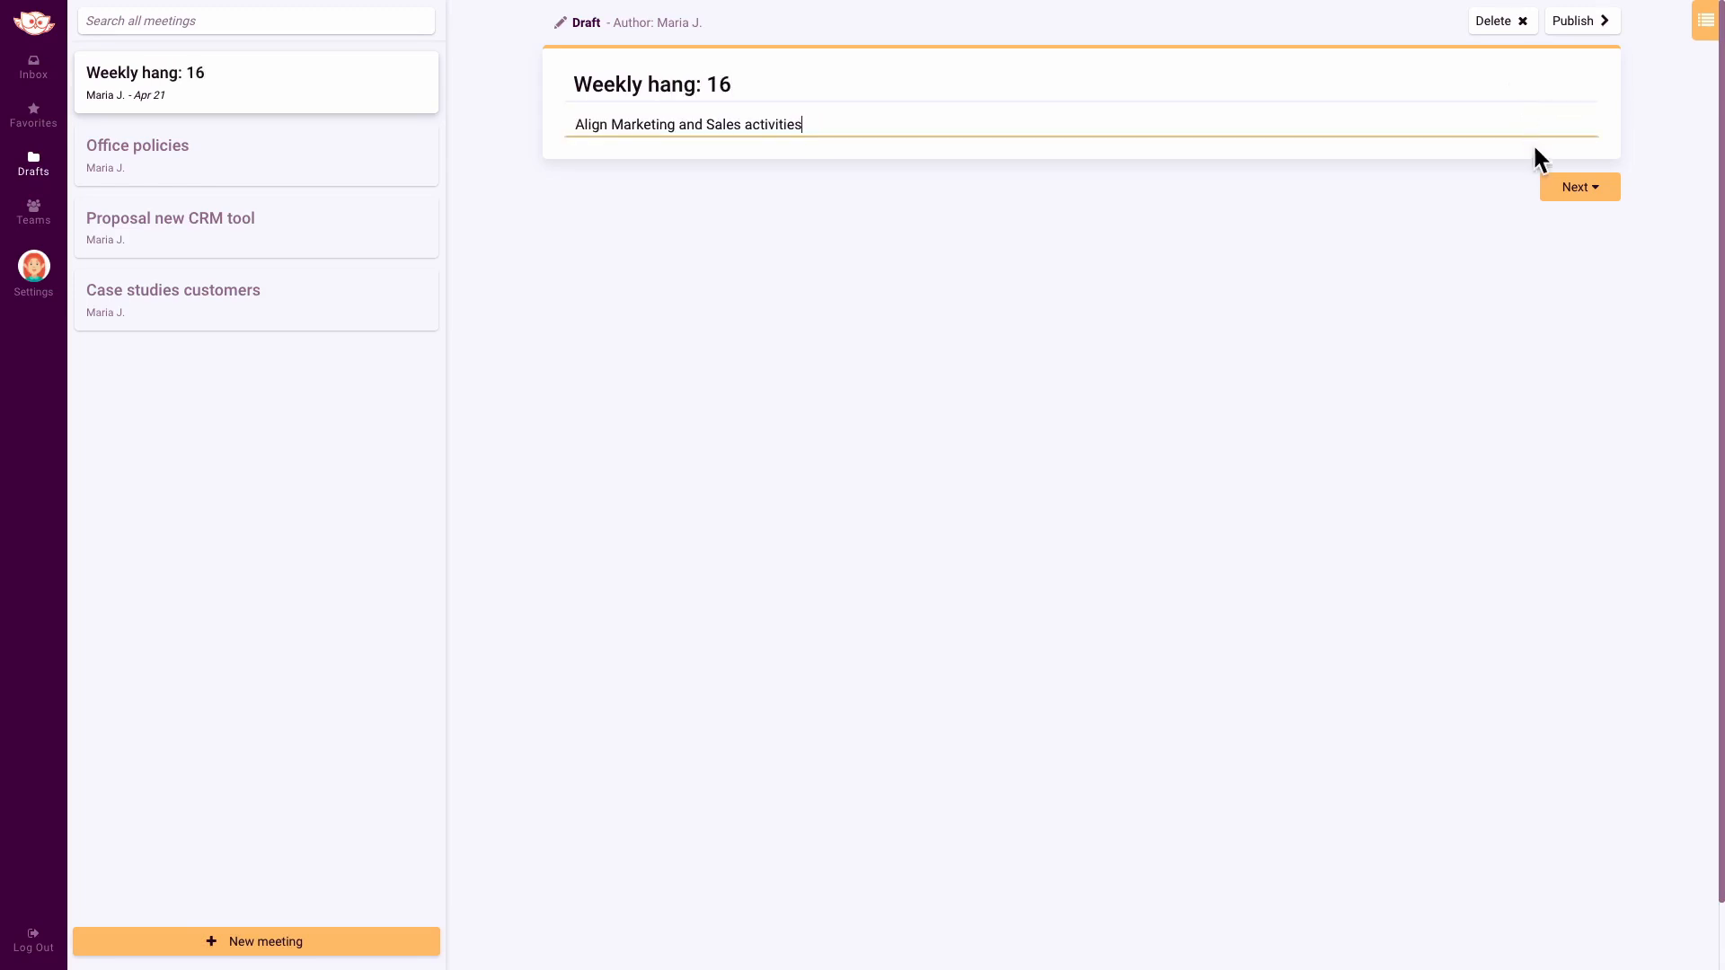
left_click(1557, 188)
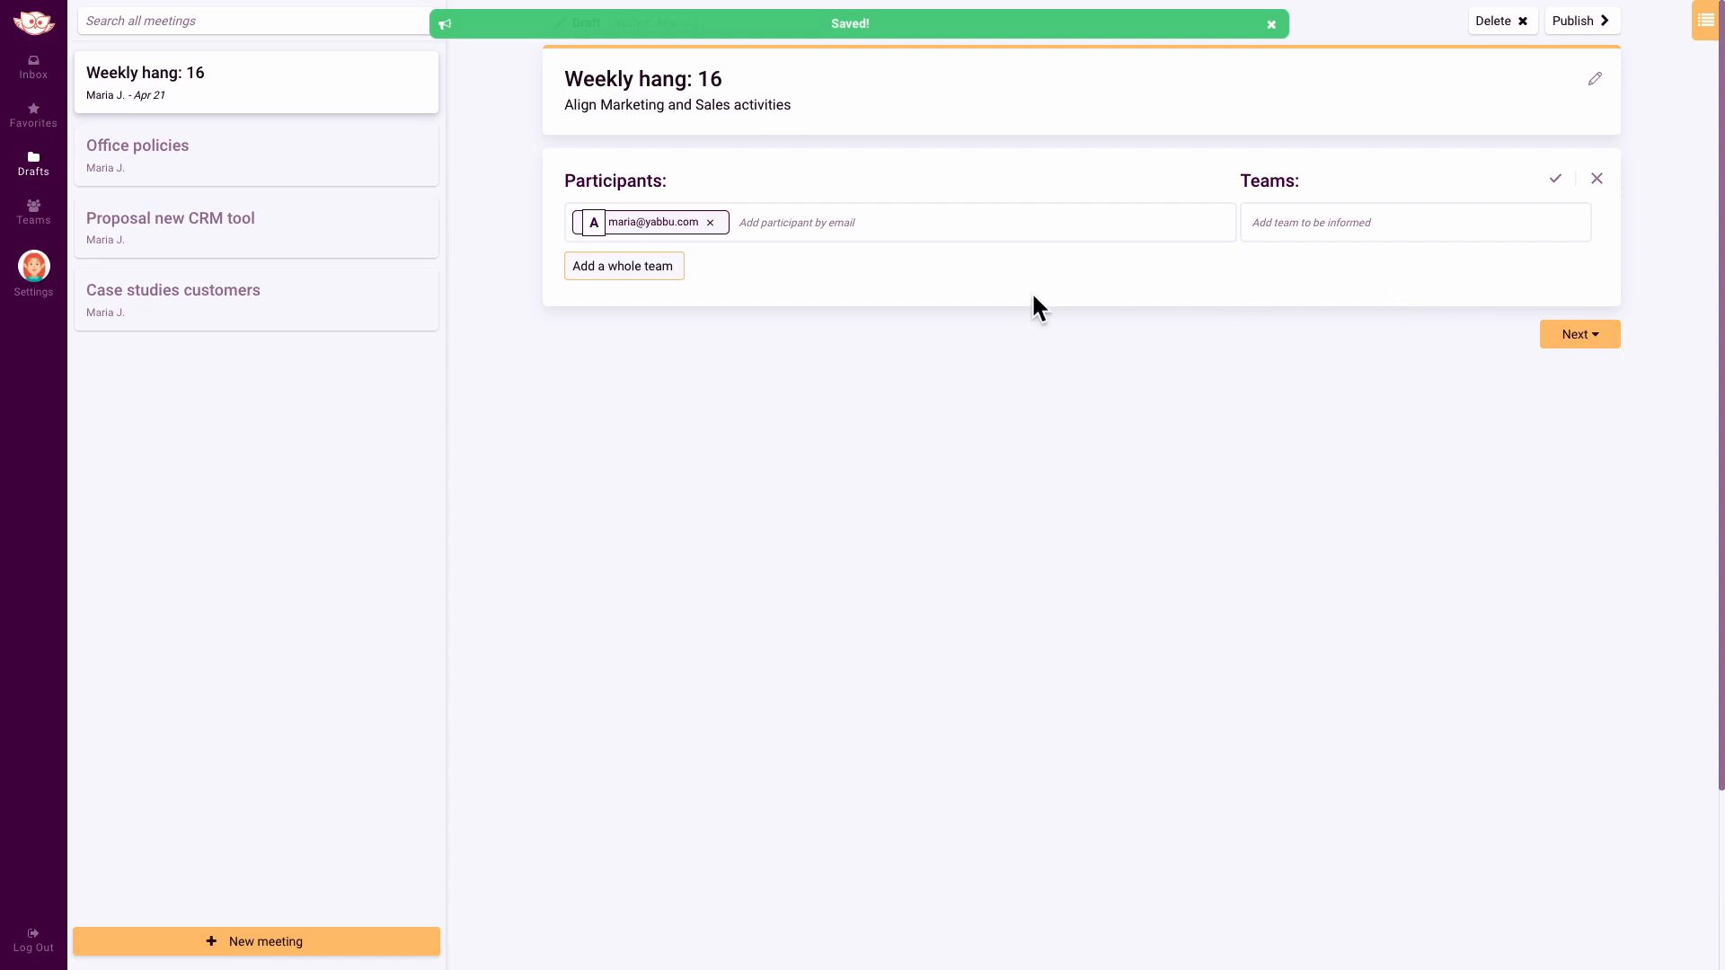
- Invite all M&S Department members as participants
left_click(625, 269)
type("m")
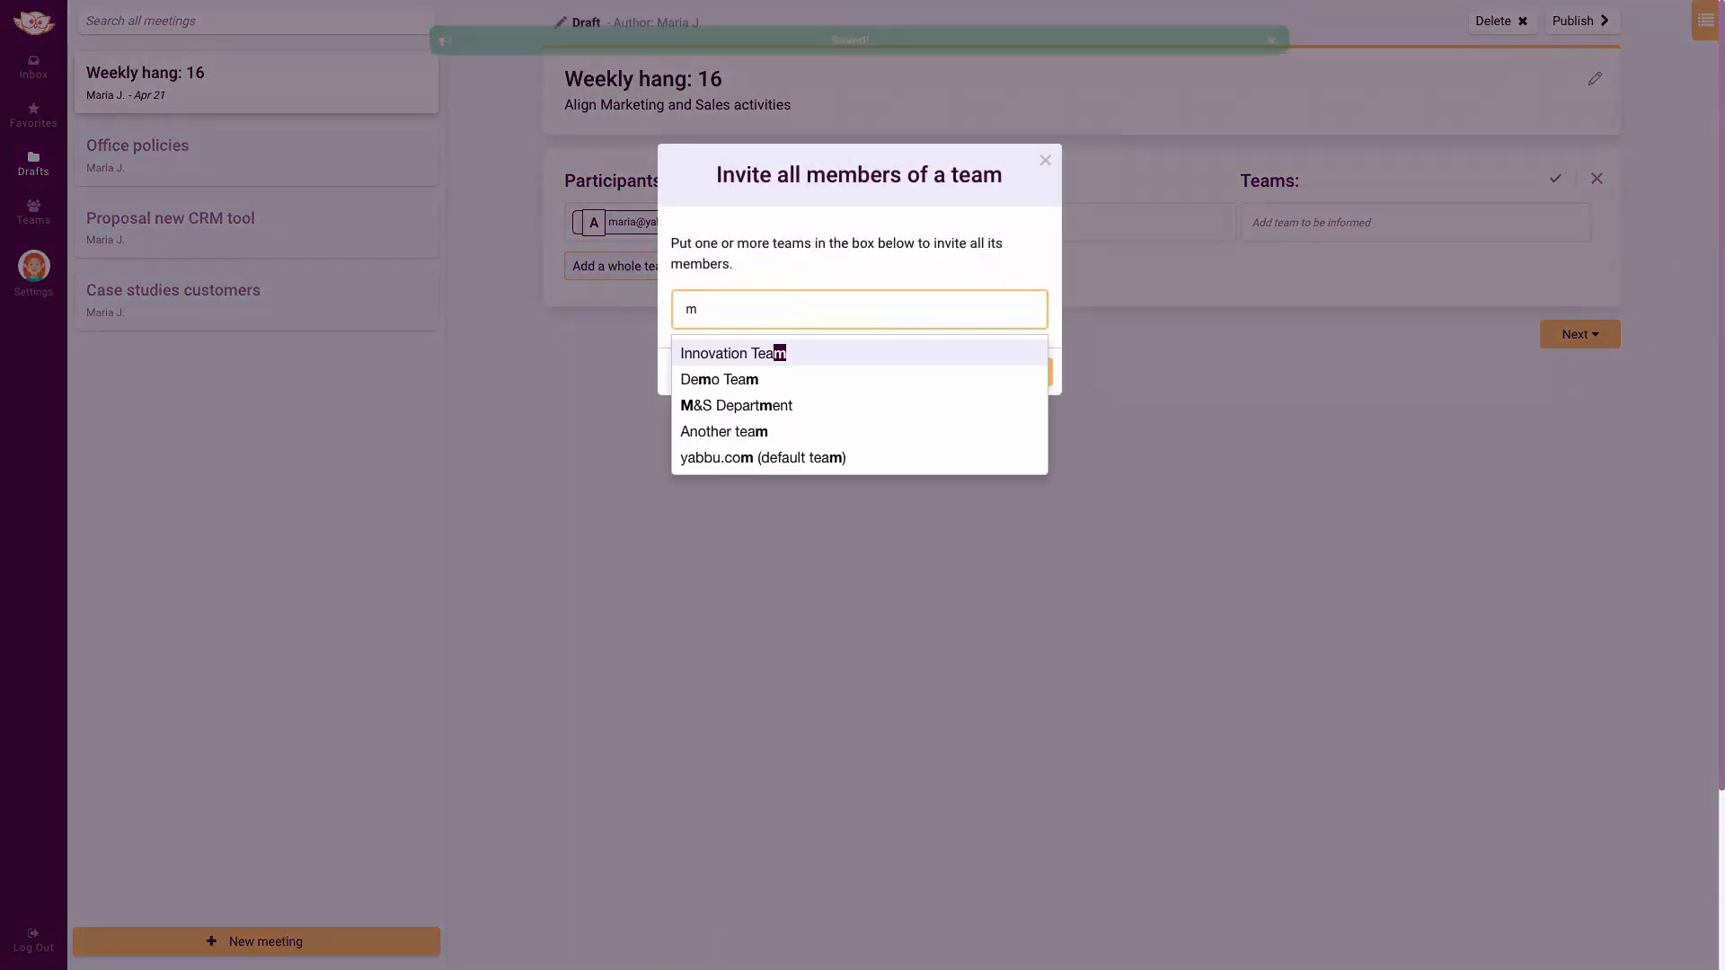
left_click(719, 406)
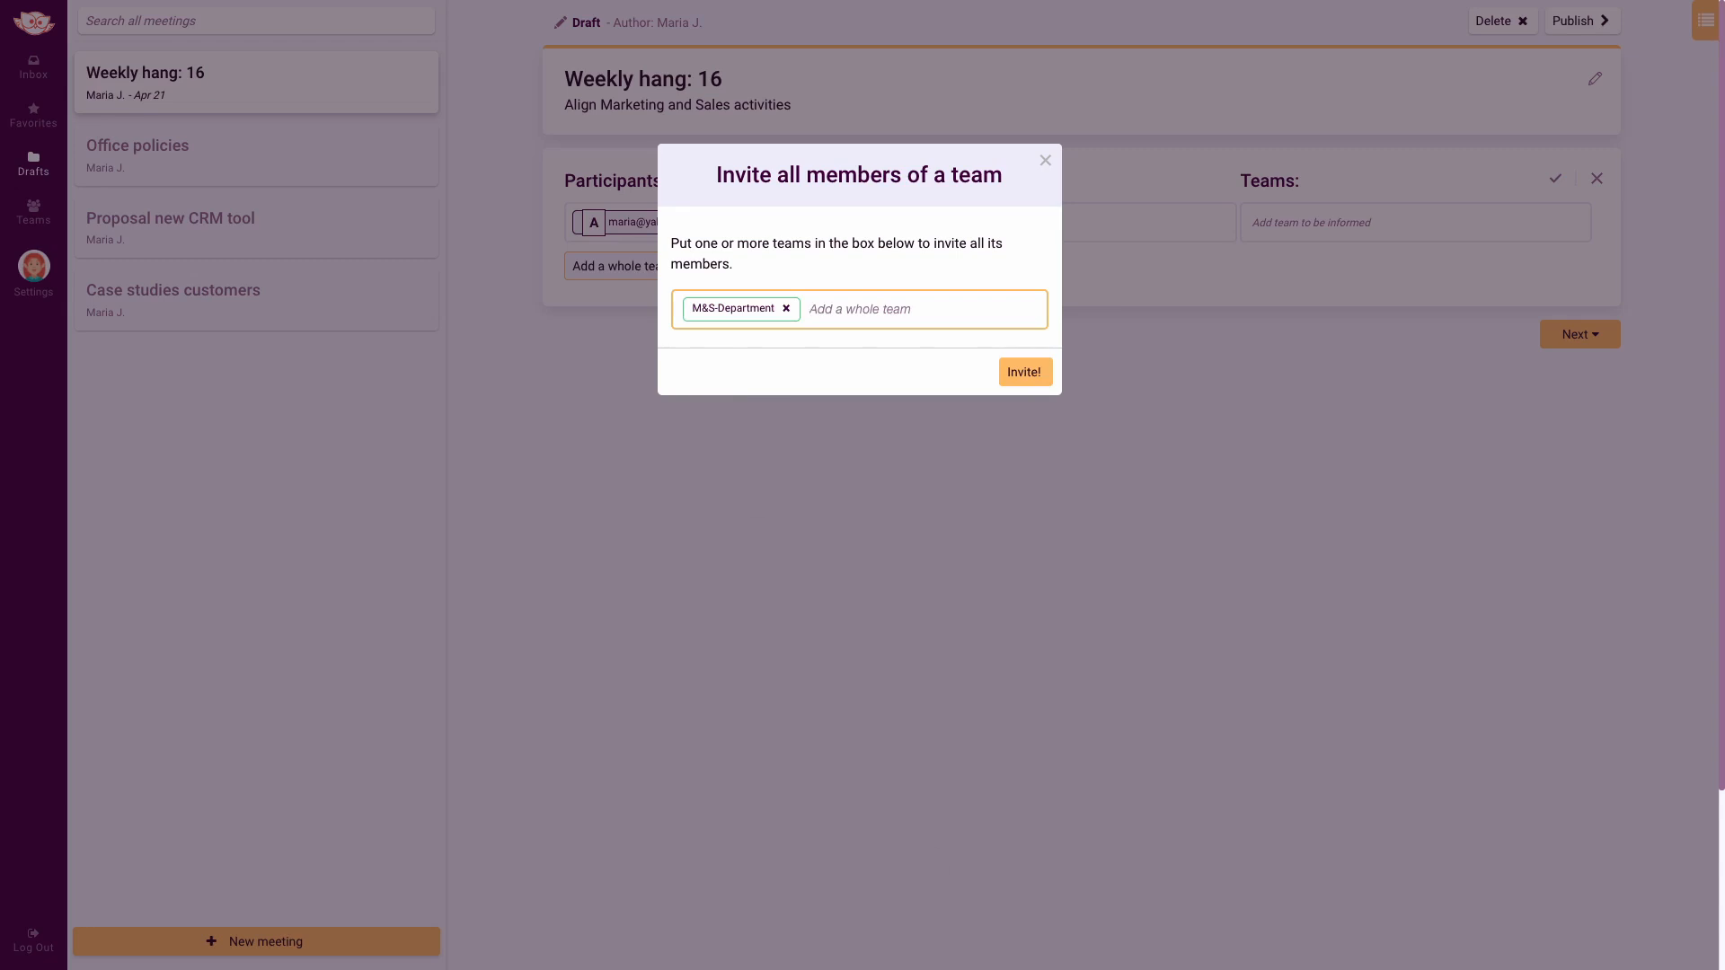
left_click(1025, 372)
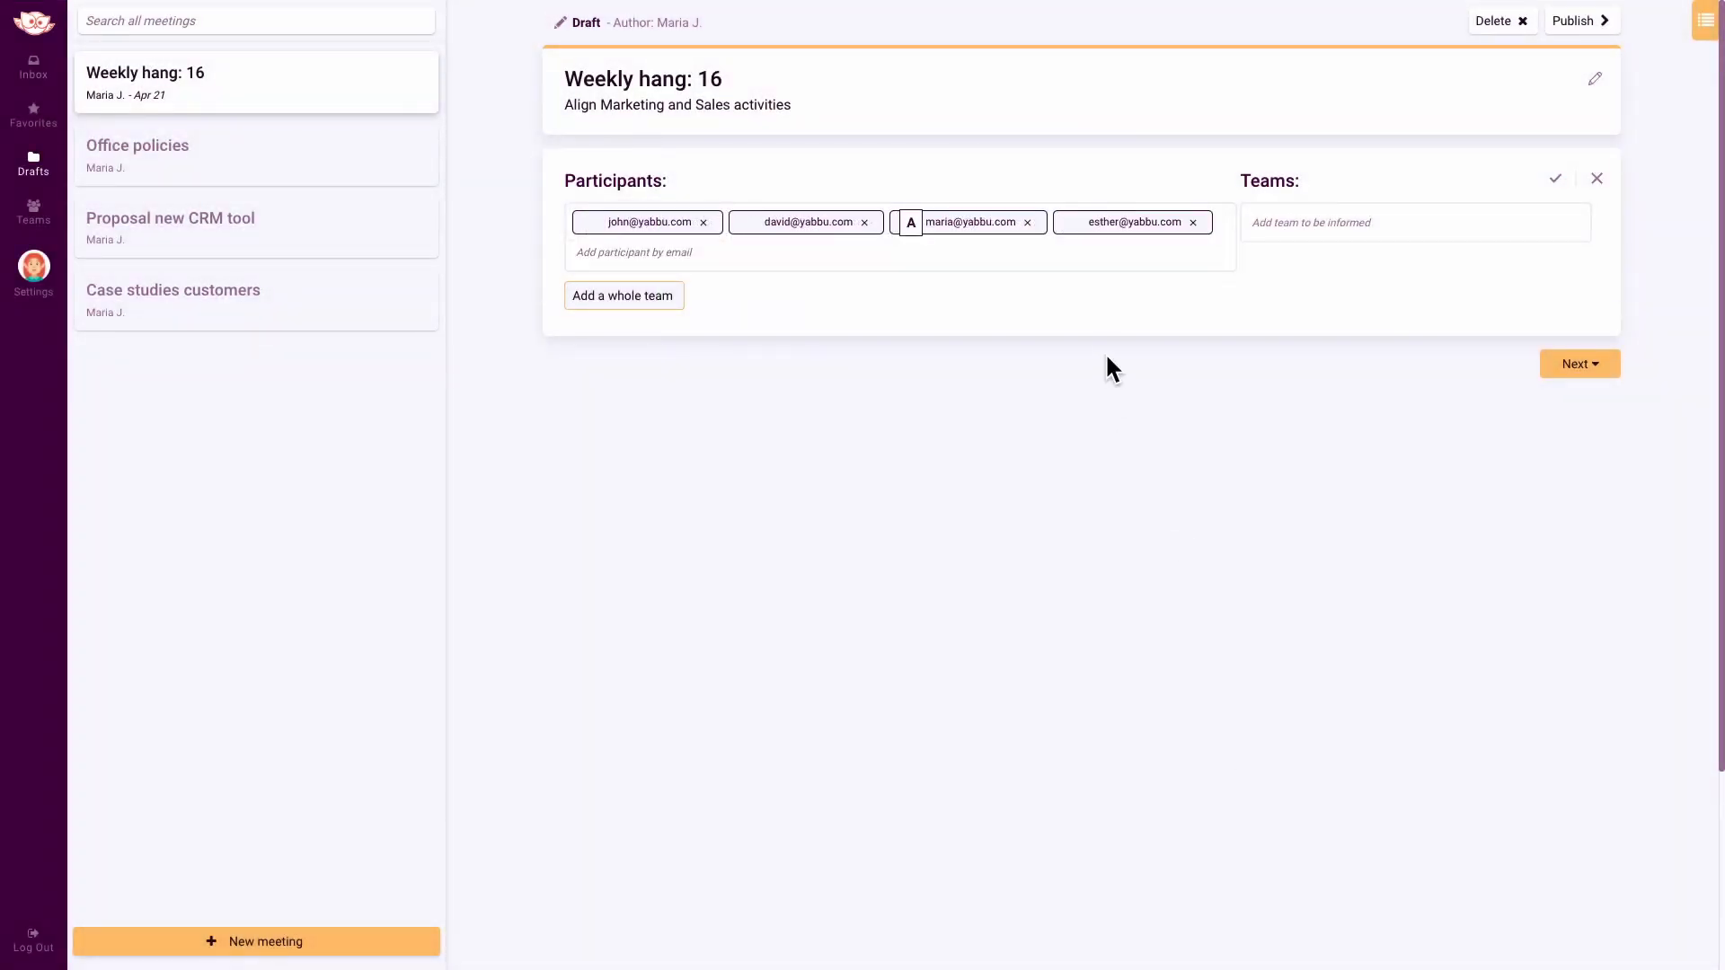
- Add M&S Department as the informed team and save the participants
mouse_move(1082, 232)
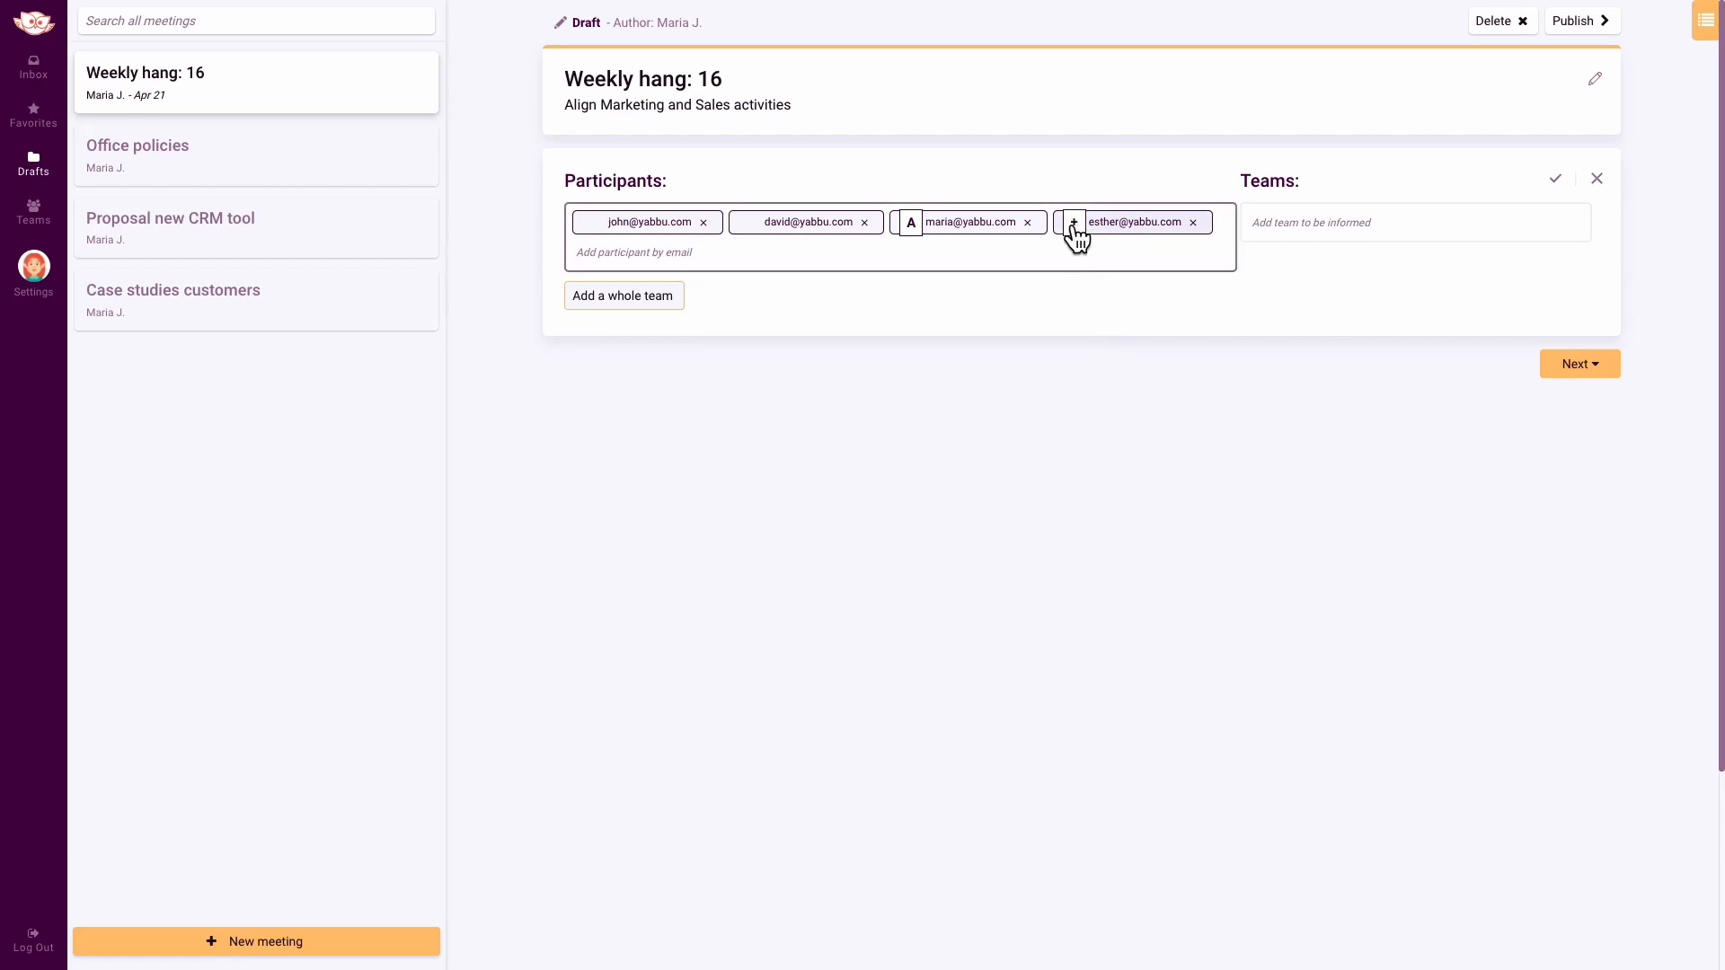
left_click(1294, 224)
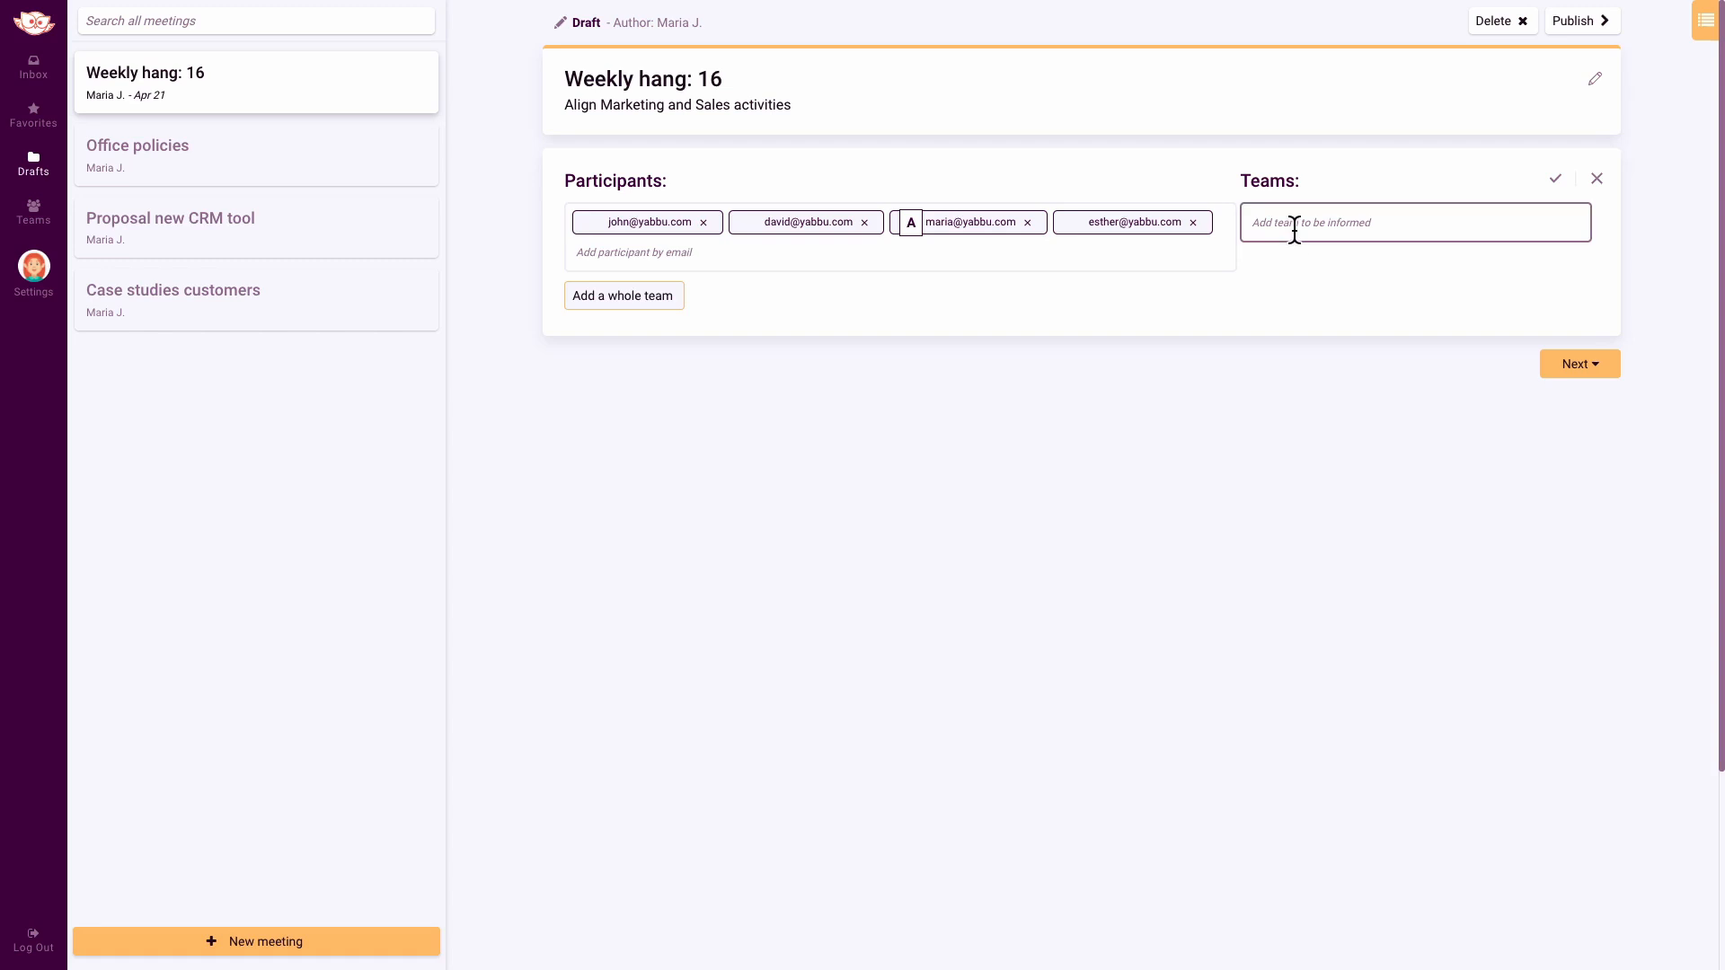
type("m")
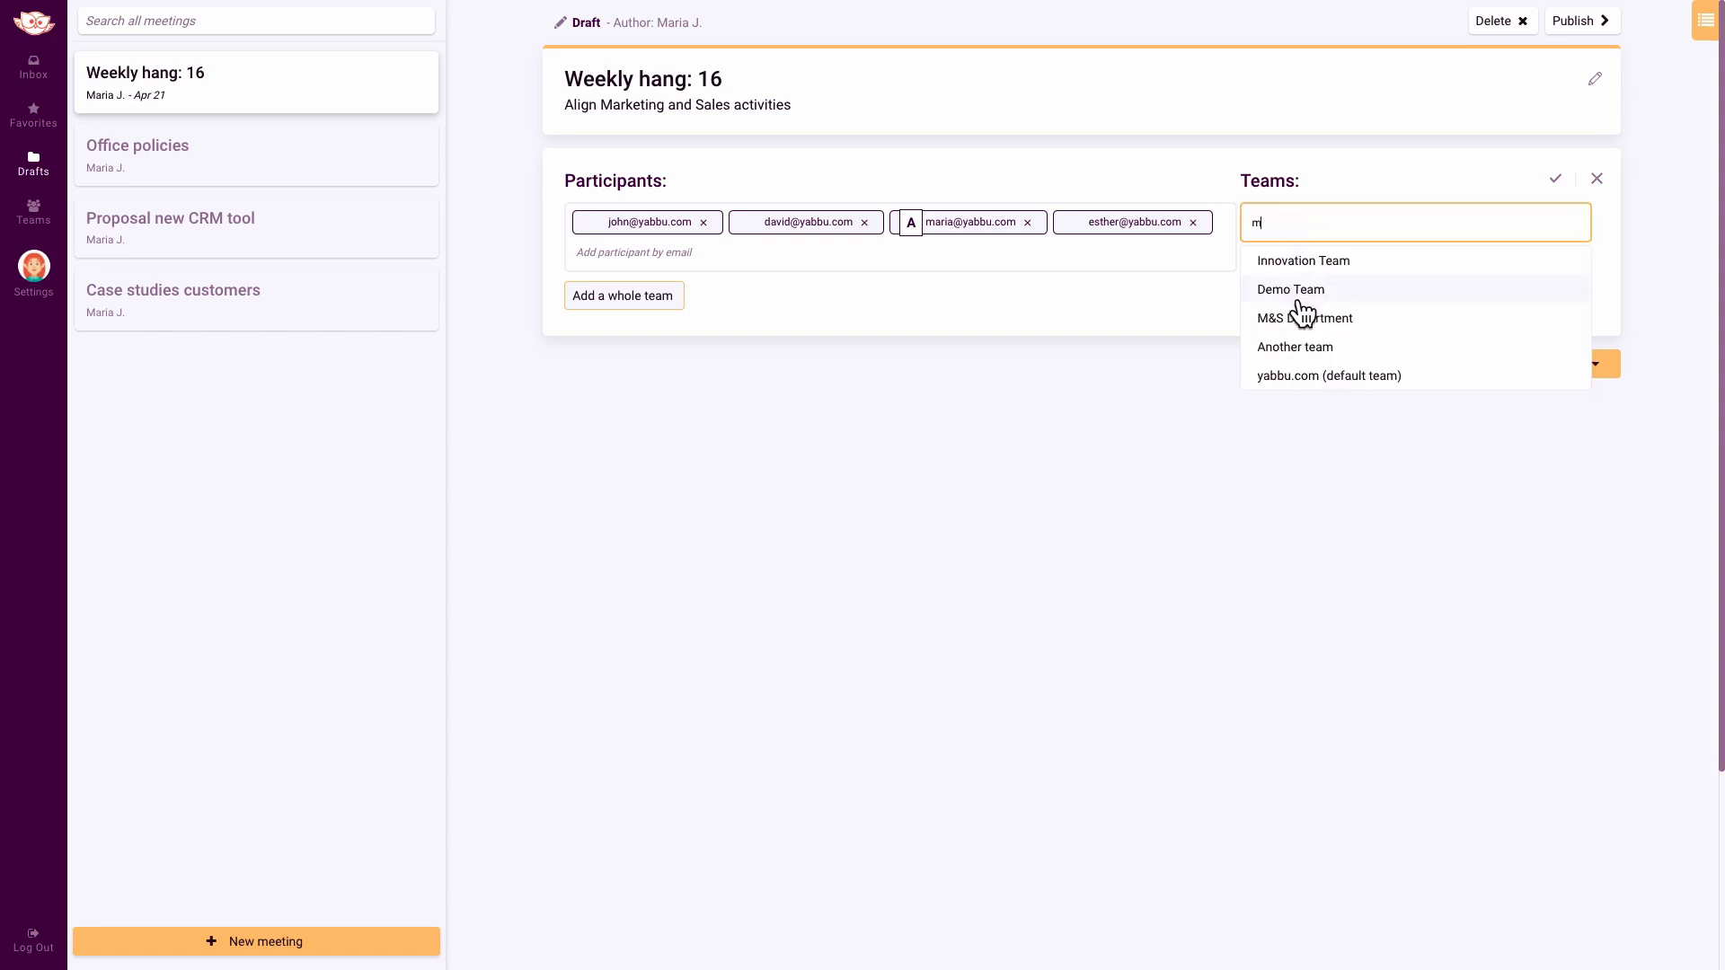
left_click(1299, 314)
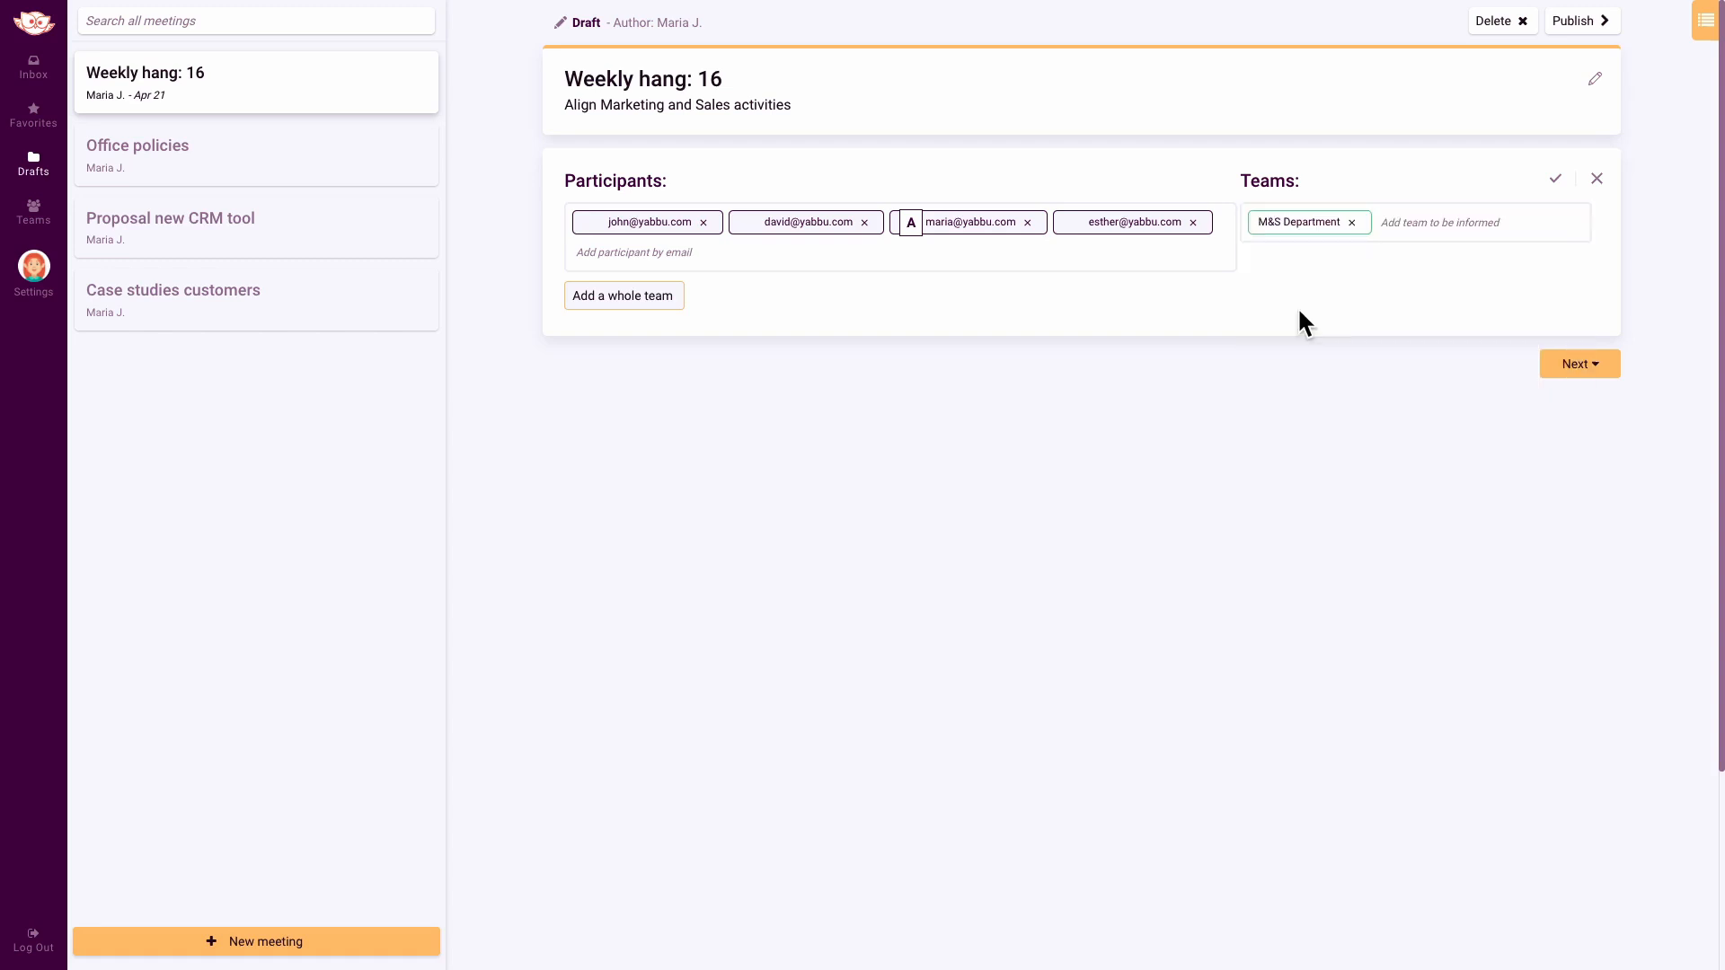
left_click(1573, 369)
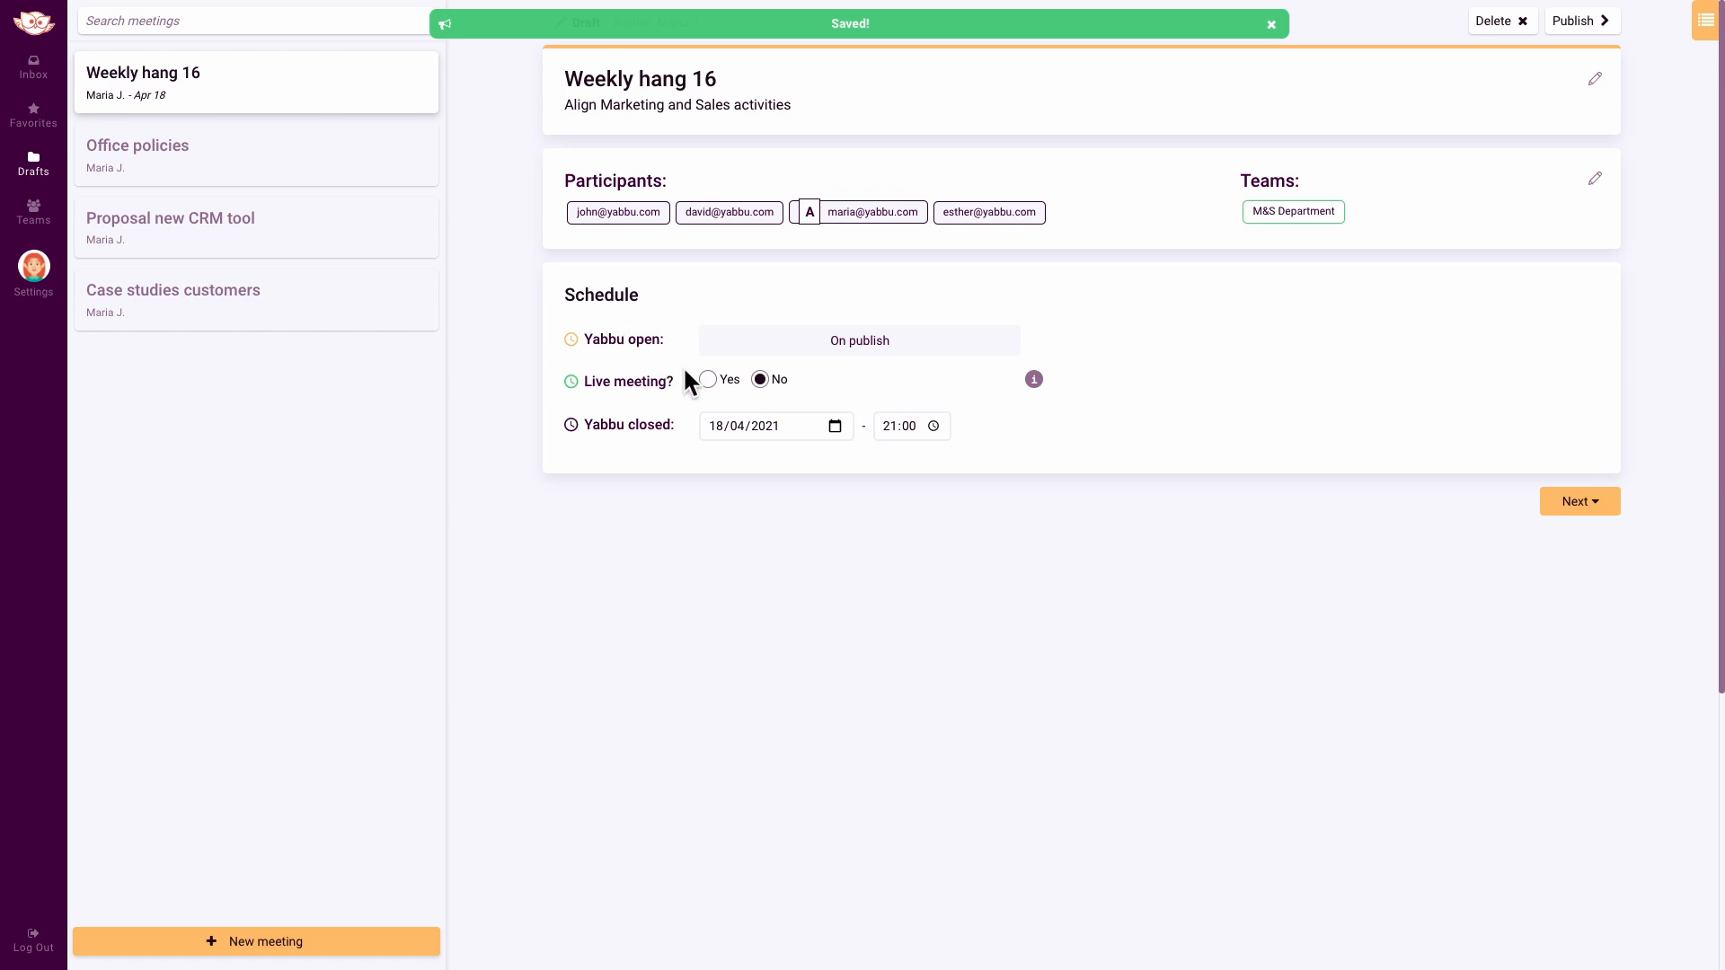
- Mark it as a live meeting with the Google Meet link as location
left_click(709, 380)
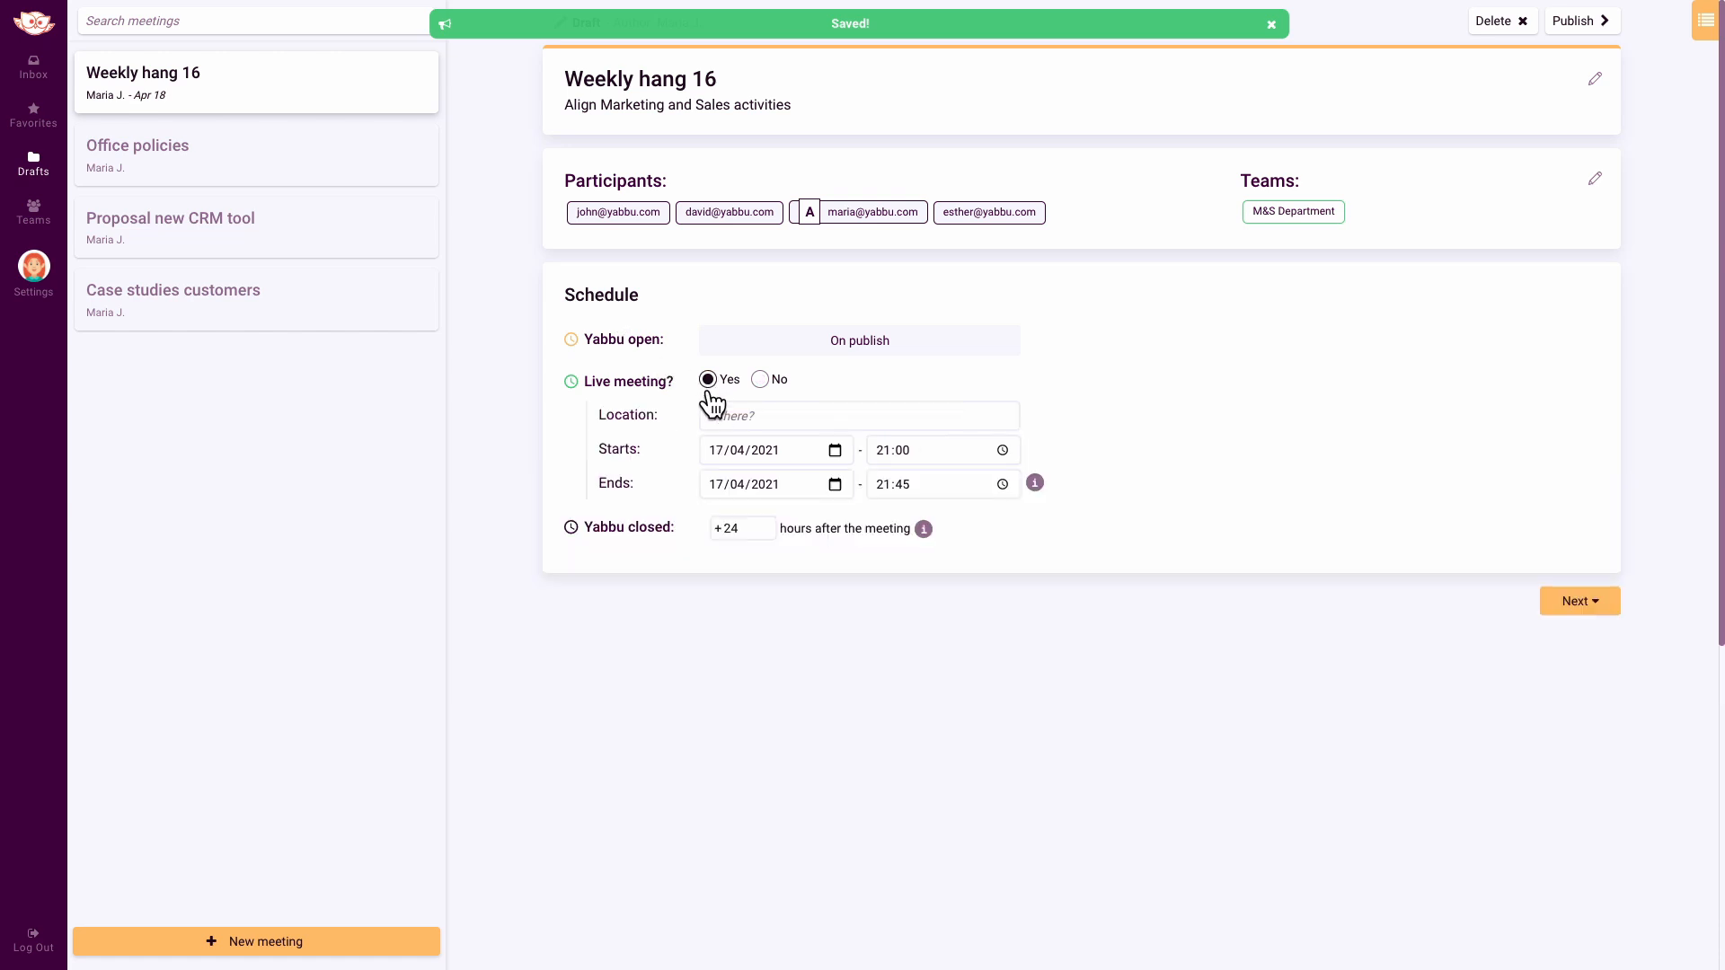
left_click(723, 413)
left_click(760, 775)
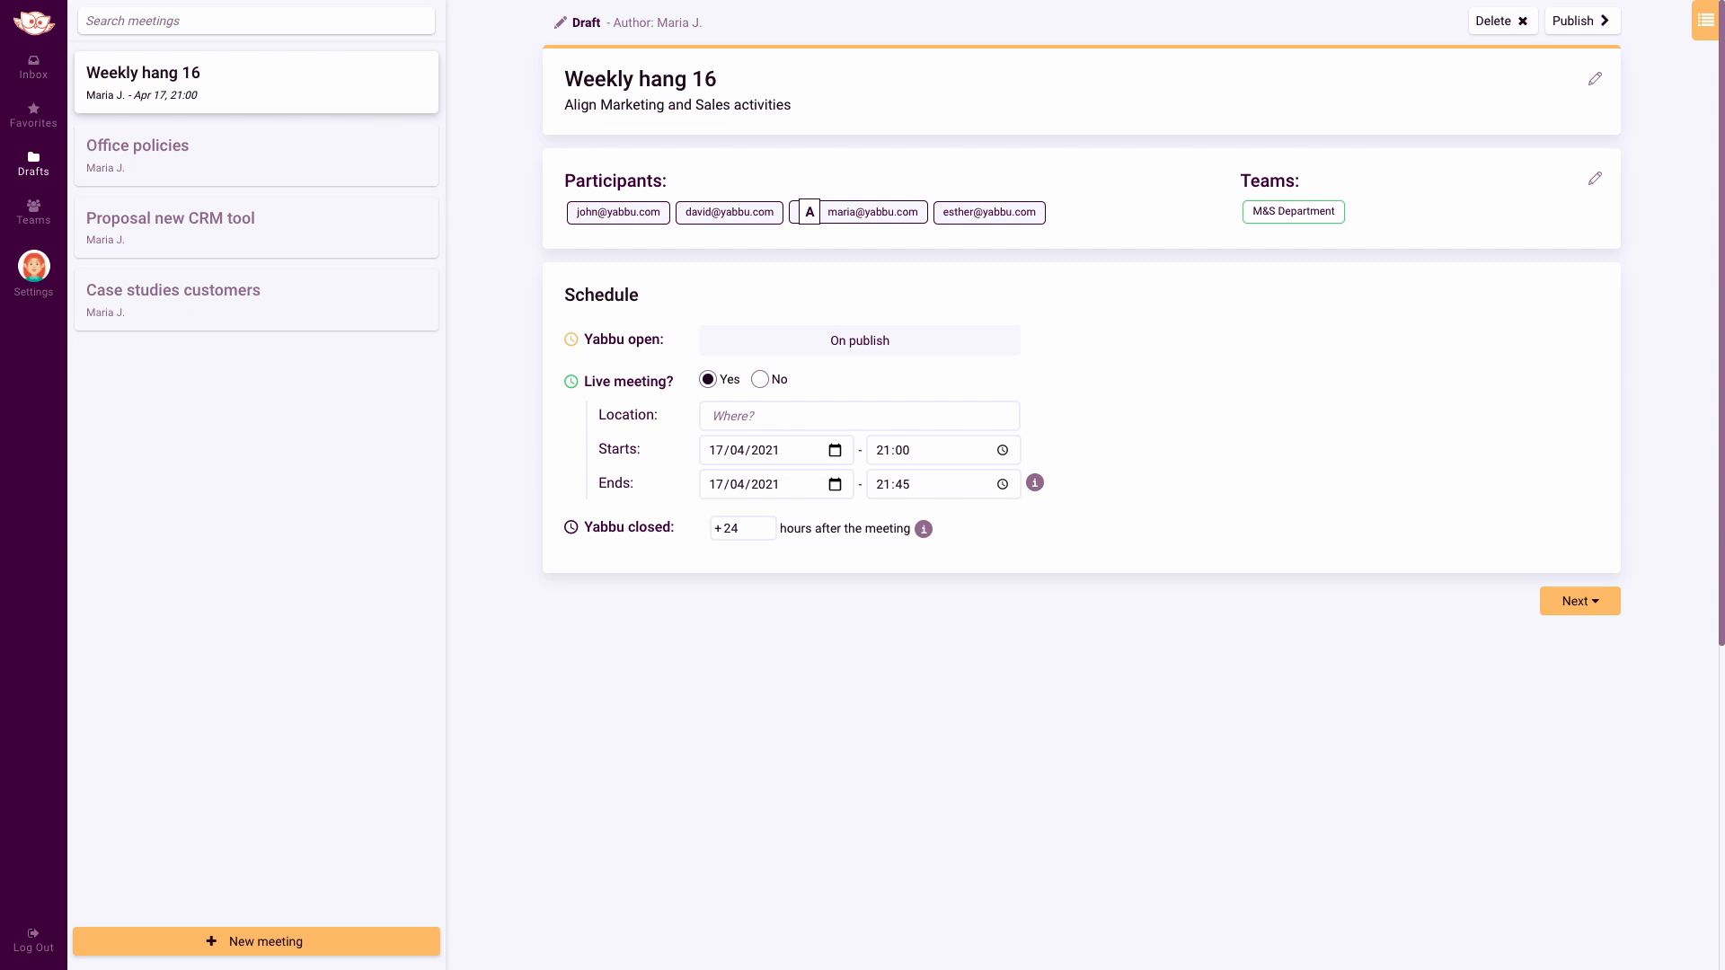
left_click(735, 415)
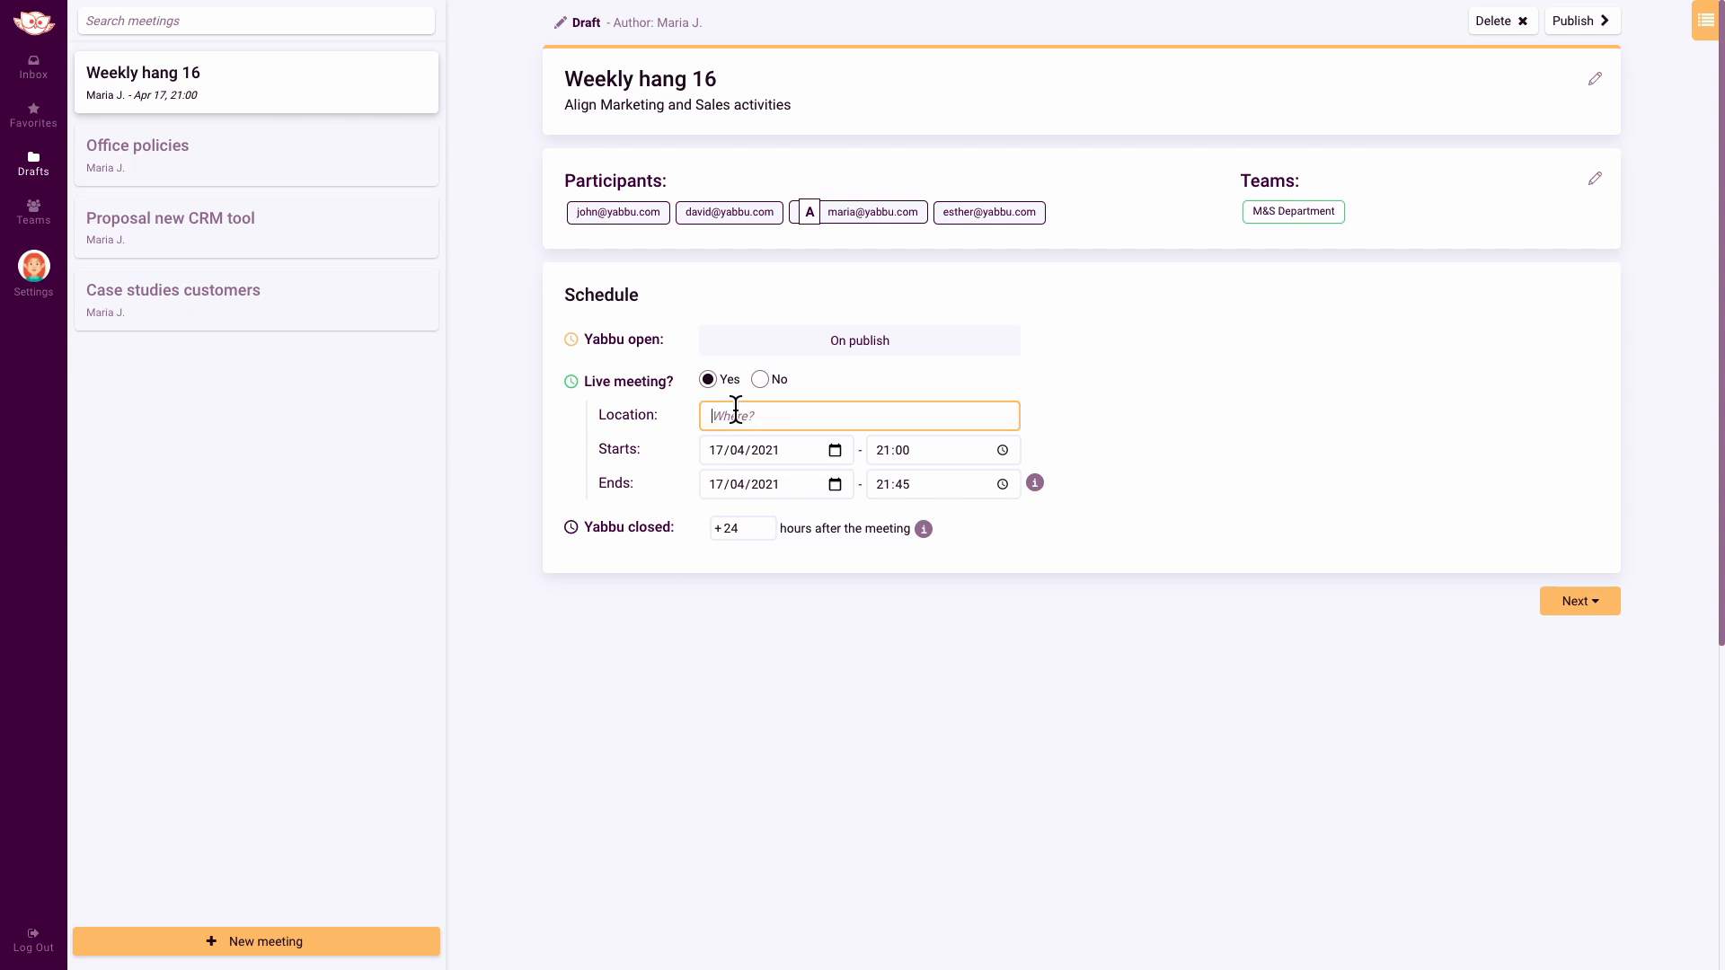
type("https://meet.google.com/yeu-khvy-gsf")
- Schedule it for 21/04/2021, 14:00–15:00, save, and add a new agenda item
left_click(835, 450)
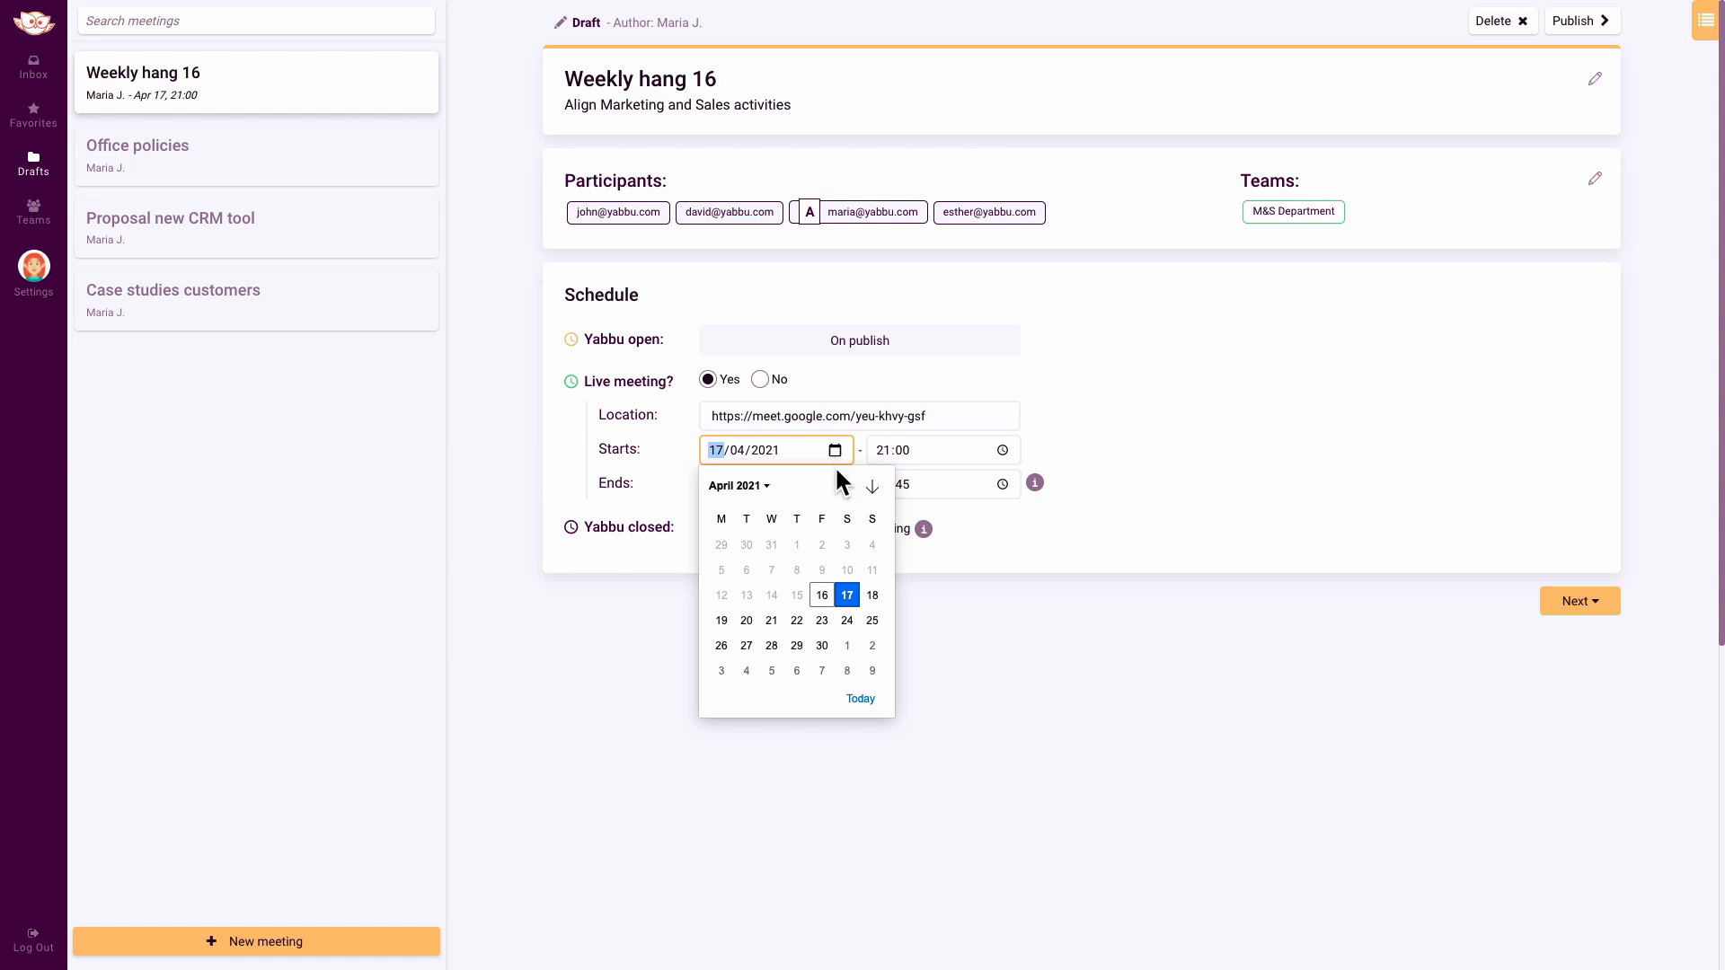
left_click(872, 446)
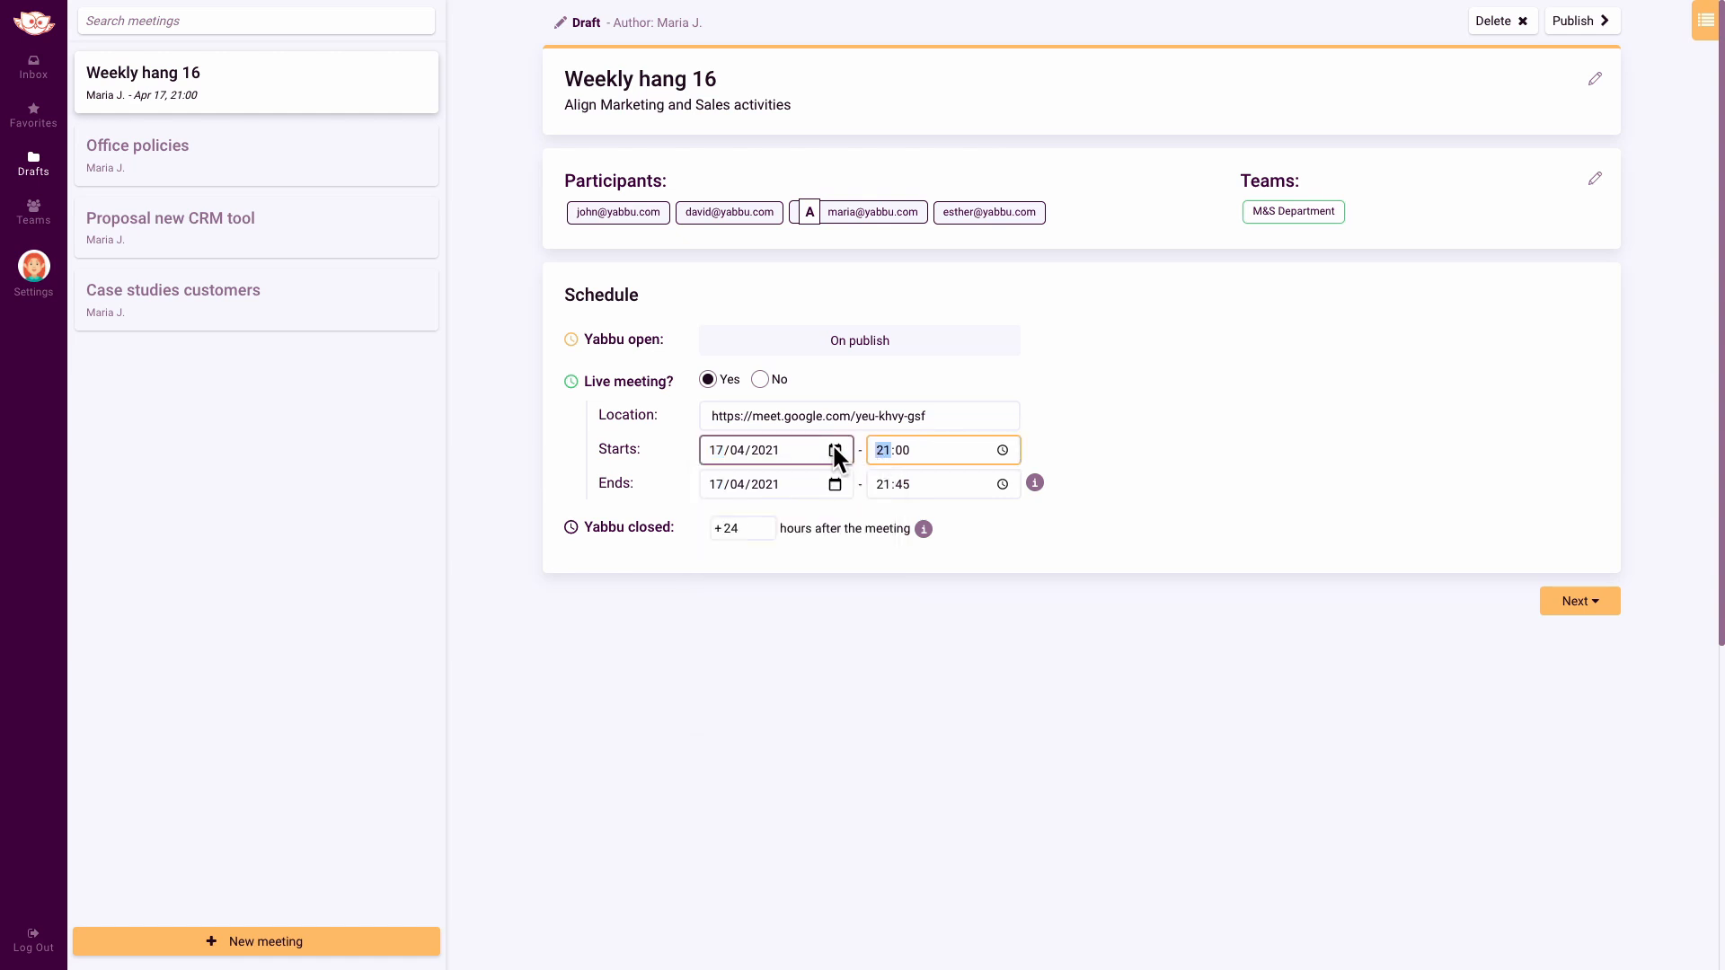
left_click(835, 450)
left_click(771, 620)
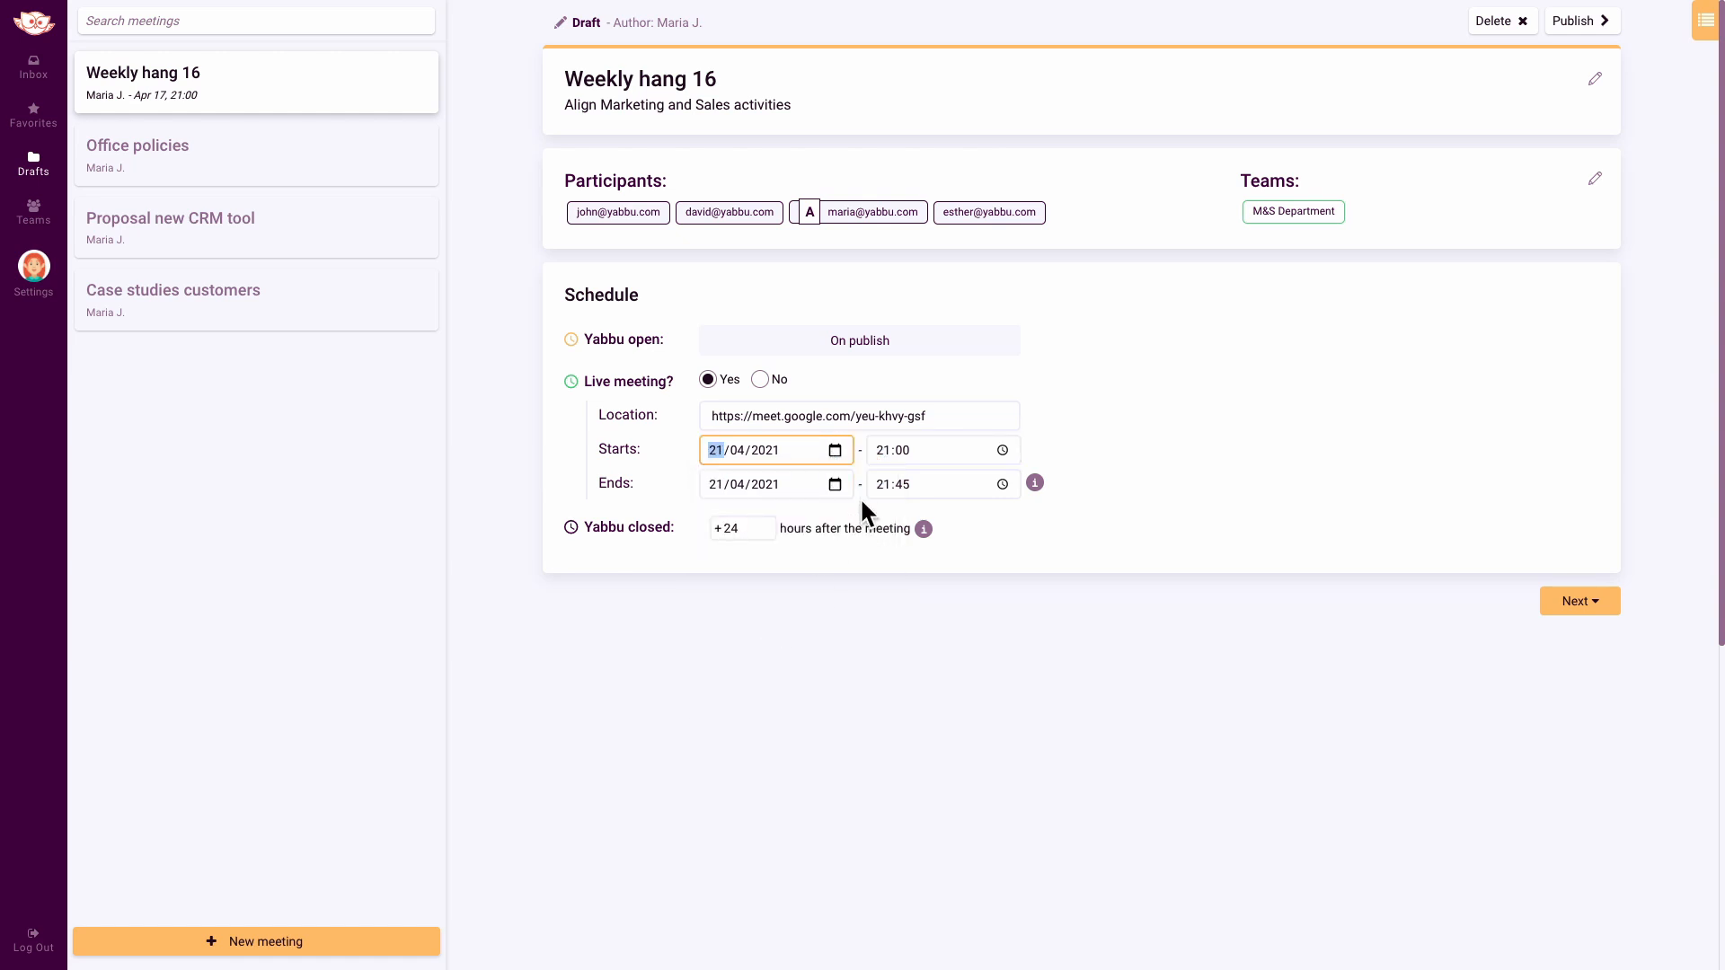
left_click(877, 450)
type("14")
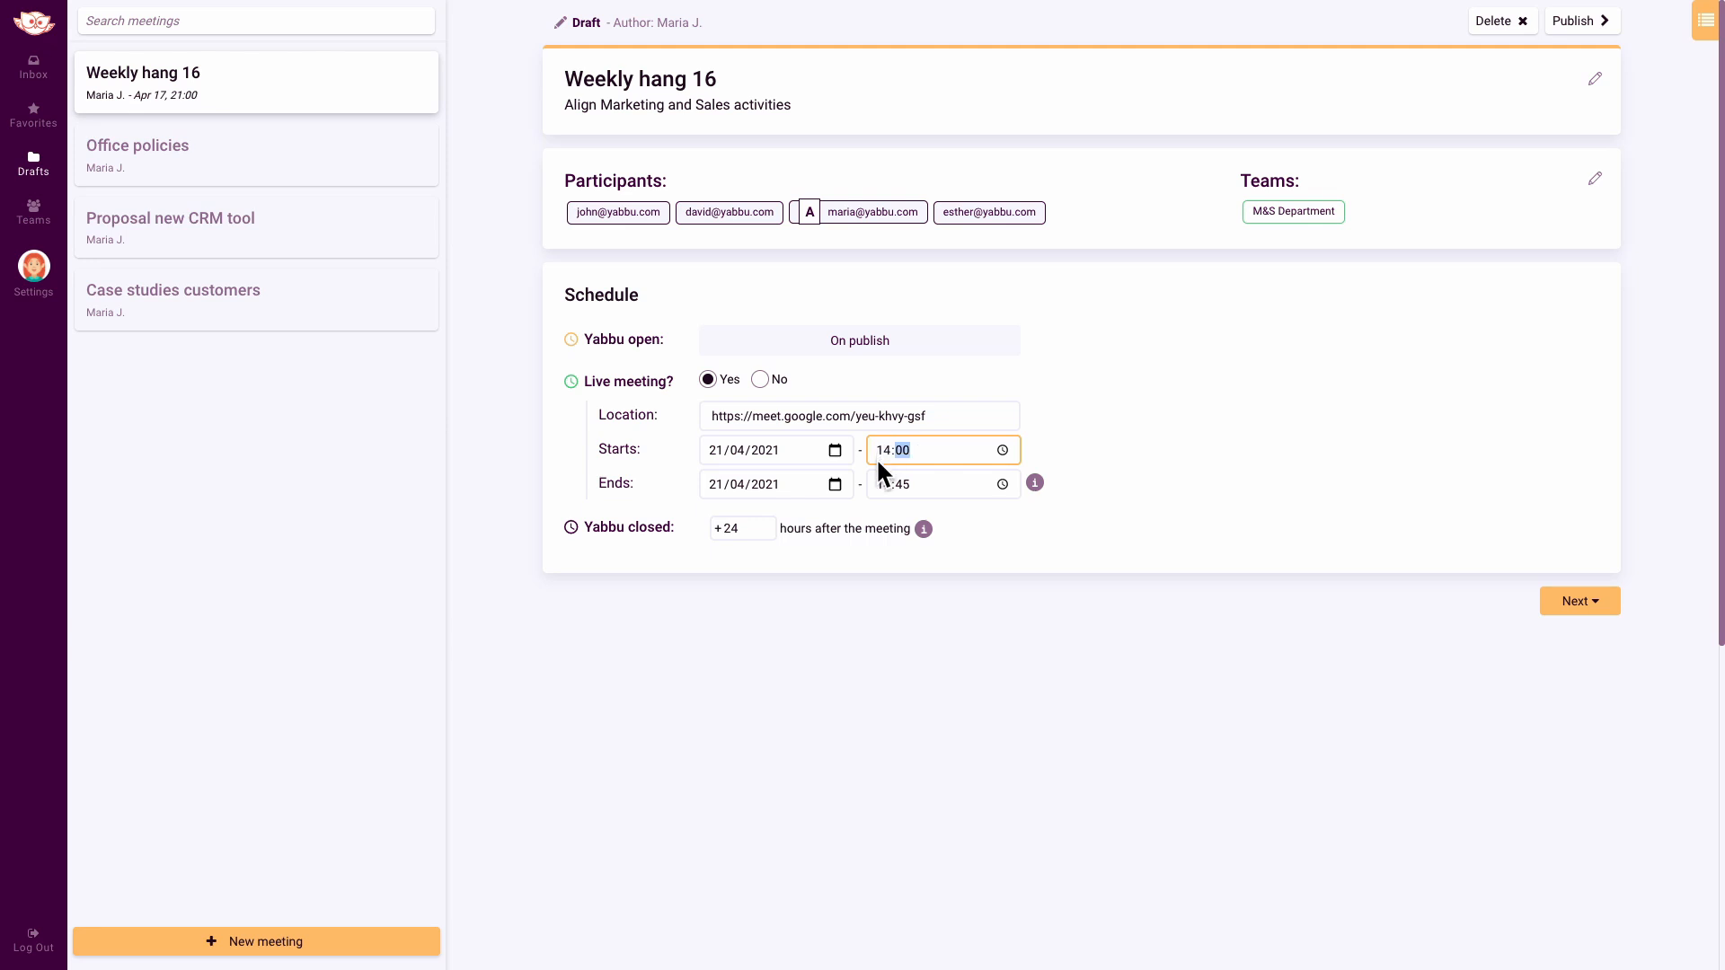
left_click(882, 480)
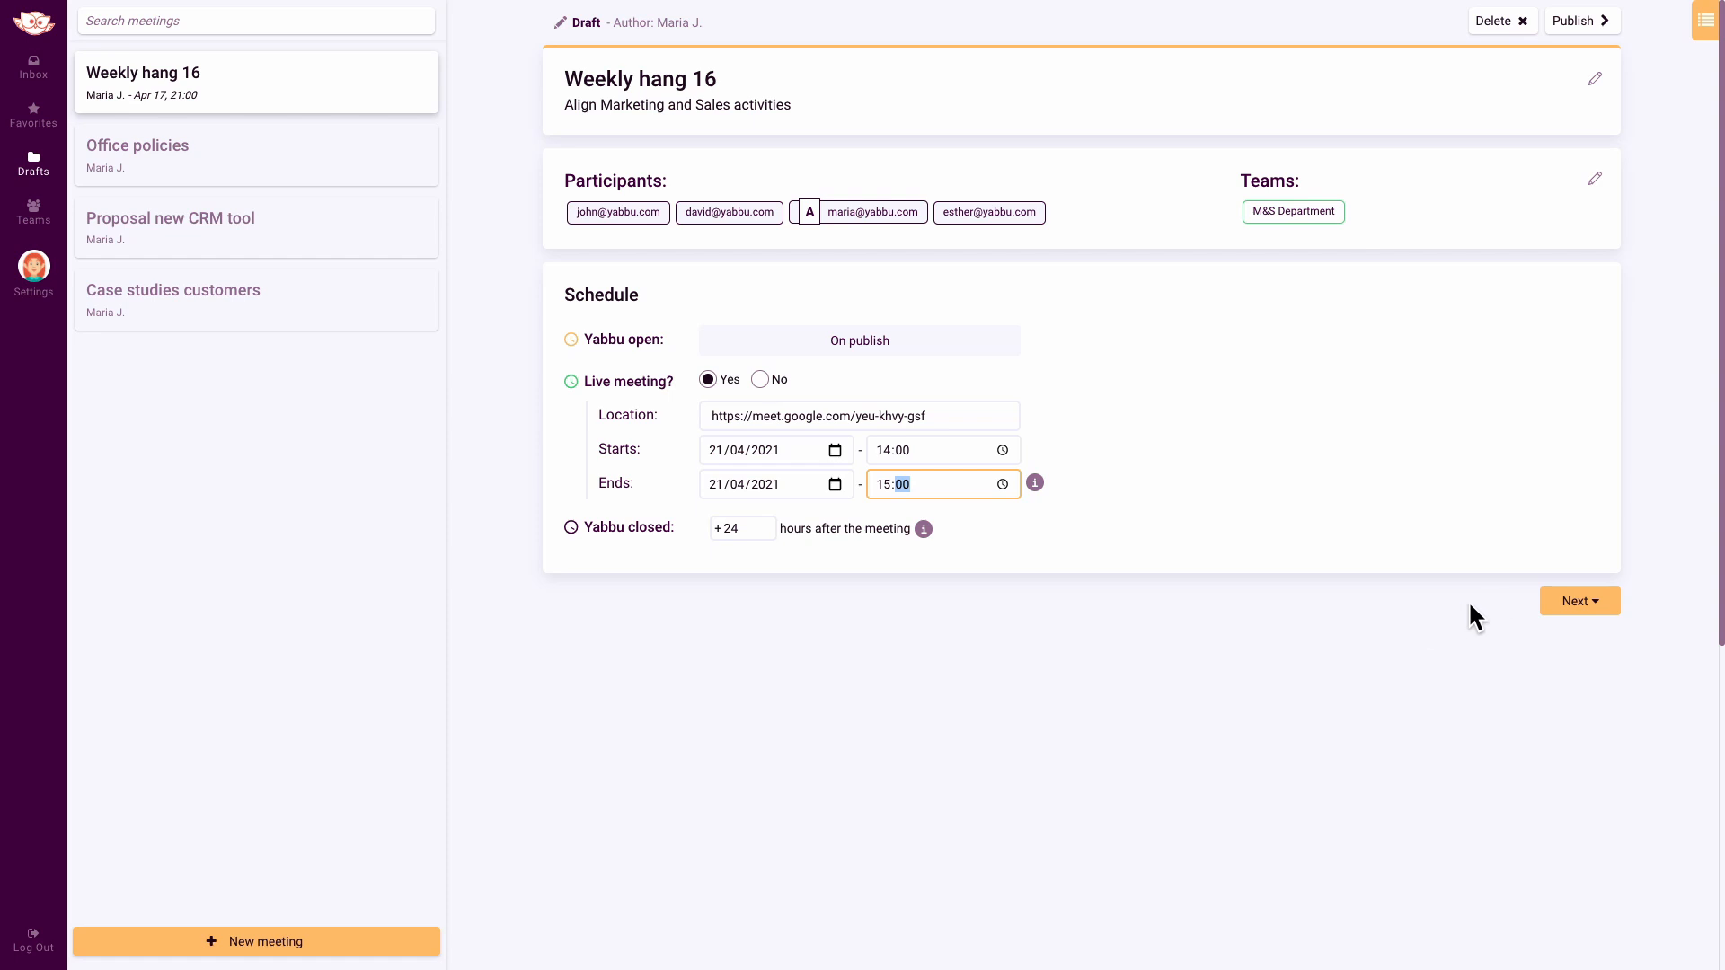
left_click(1552, 602)
left_click(1553, 597)
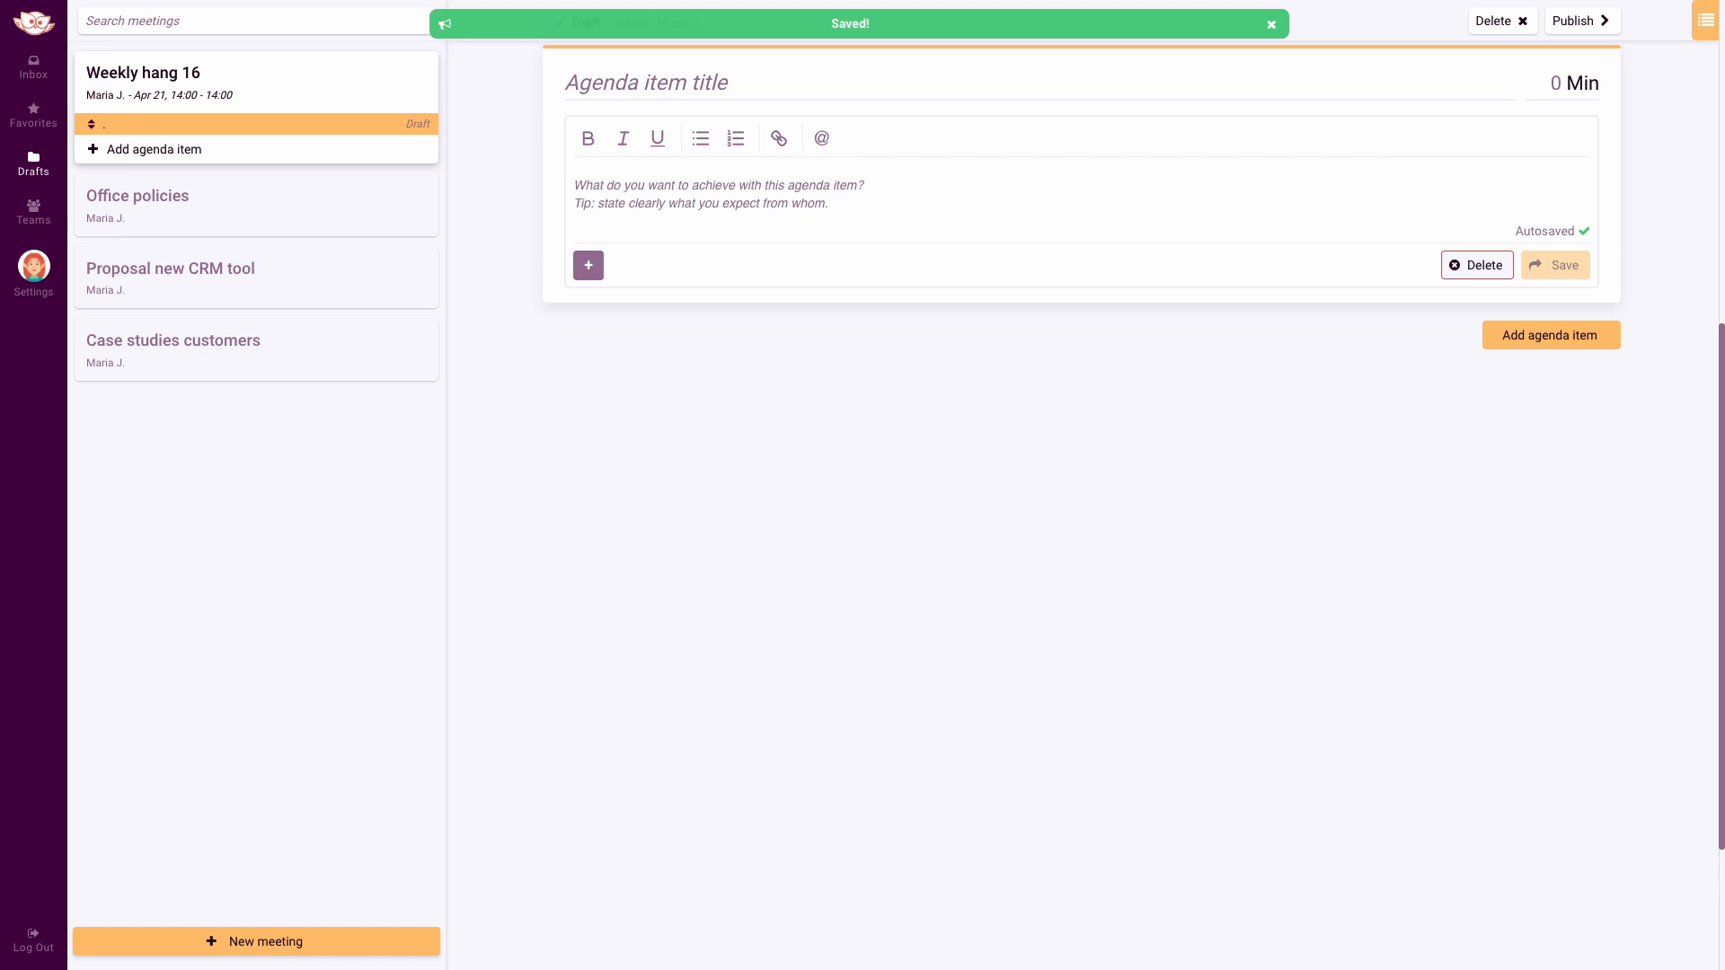
- Title the item 'Yabbu meetings', paste the flyer description, and attach Yabbu Brochure.pdf
left_click(665, 78)
type("Yabbu meetings")
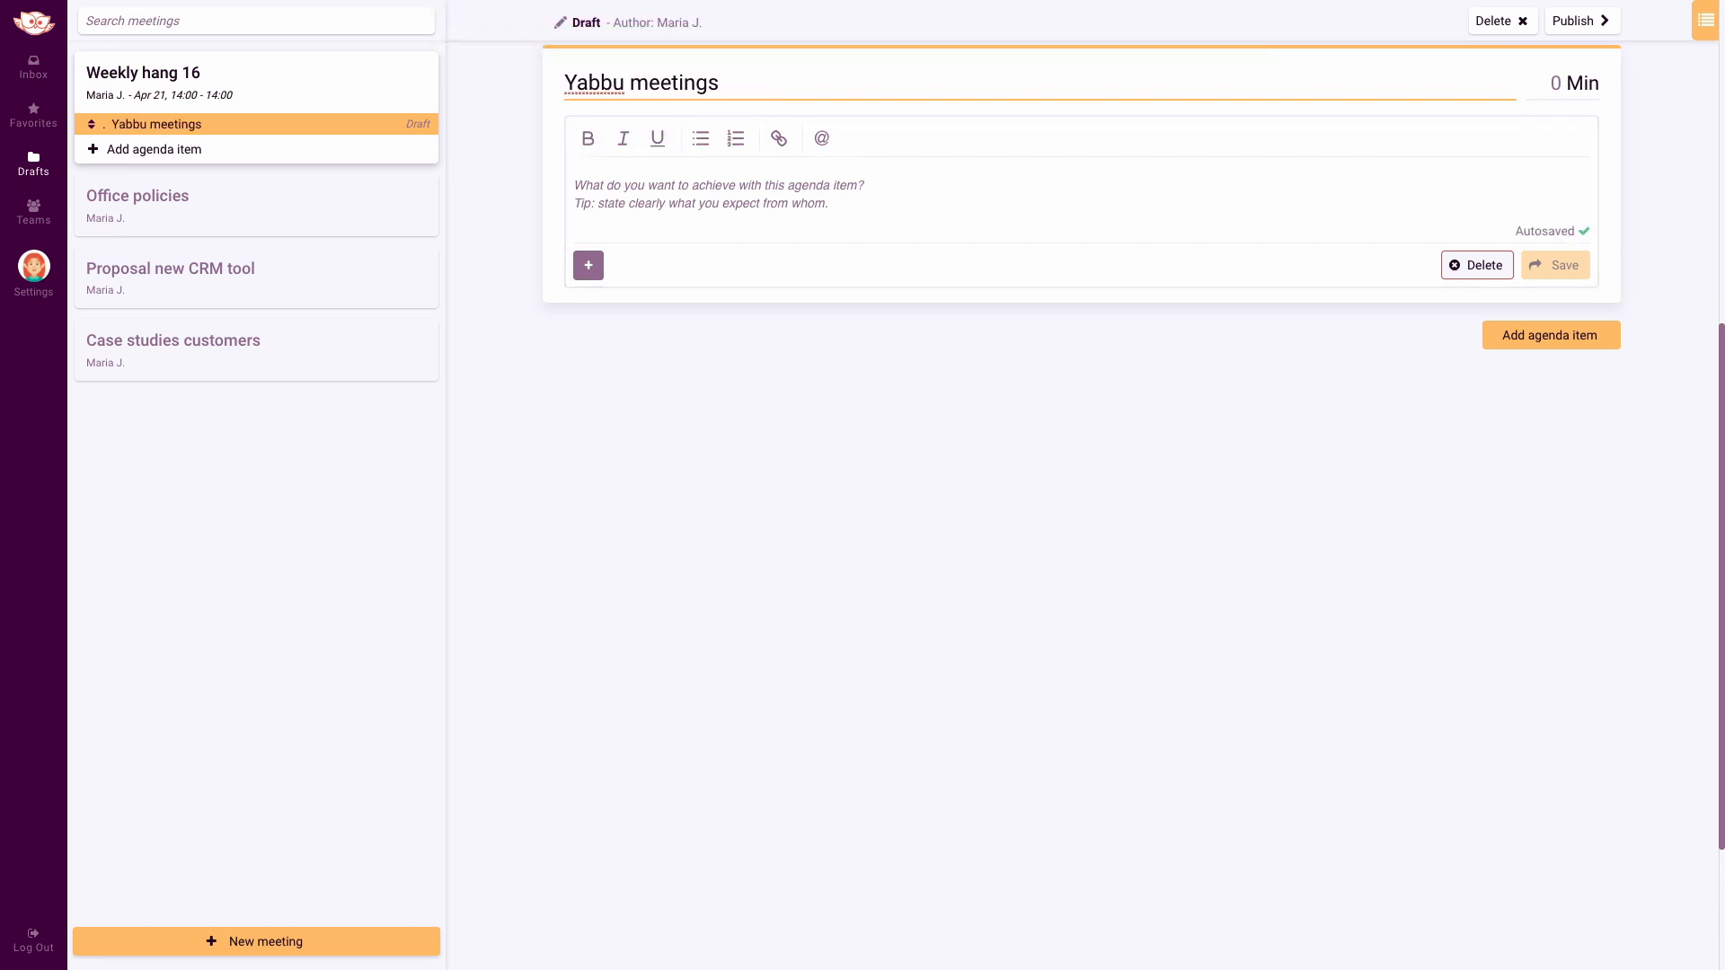
key("Return")
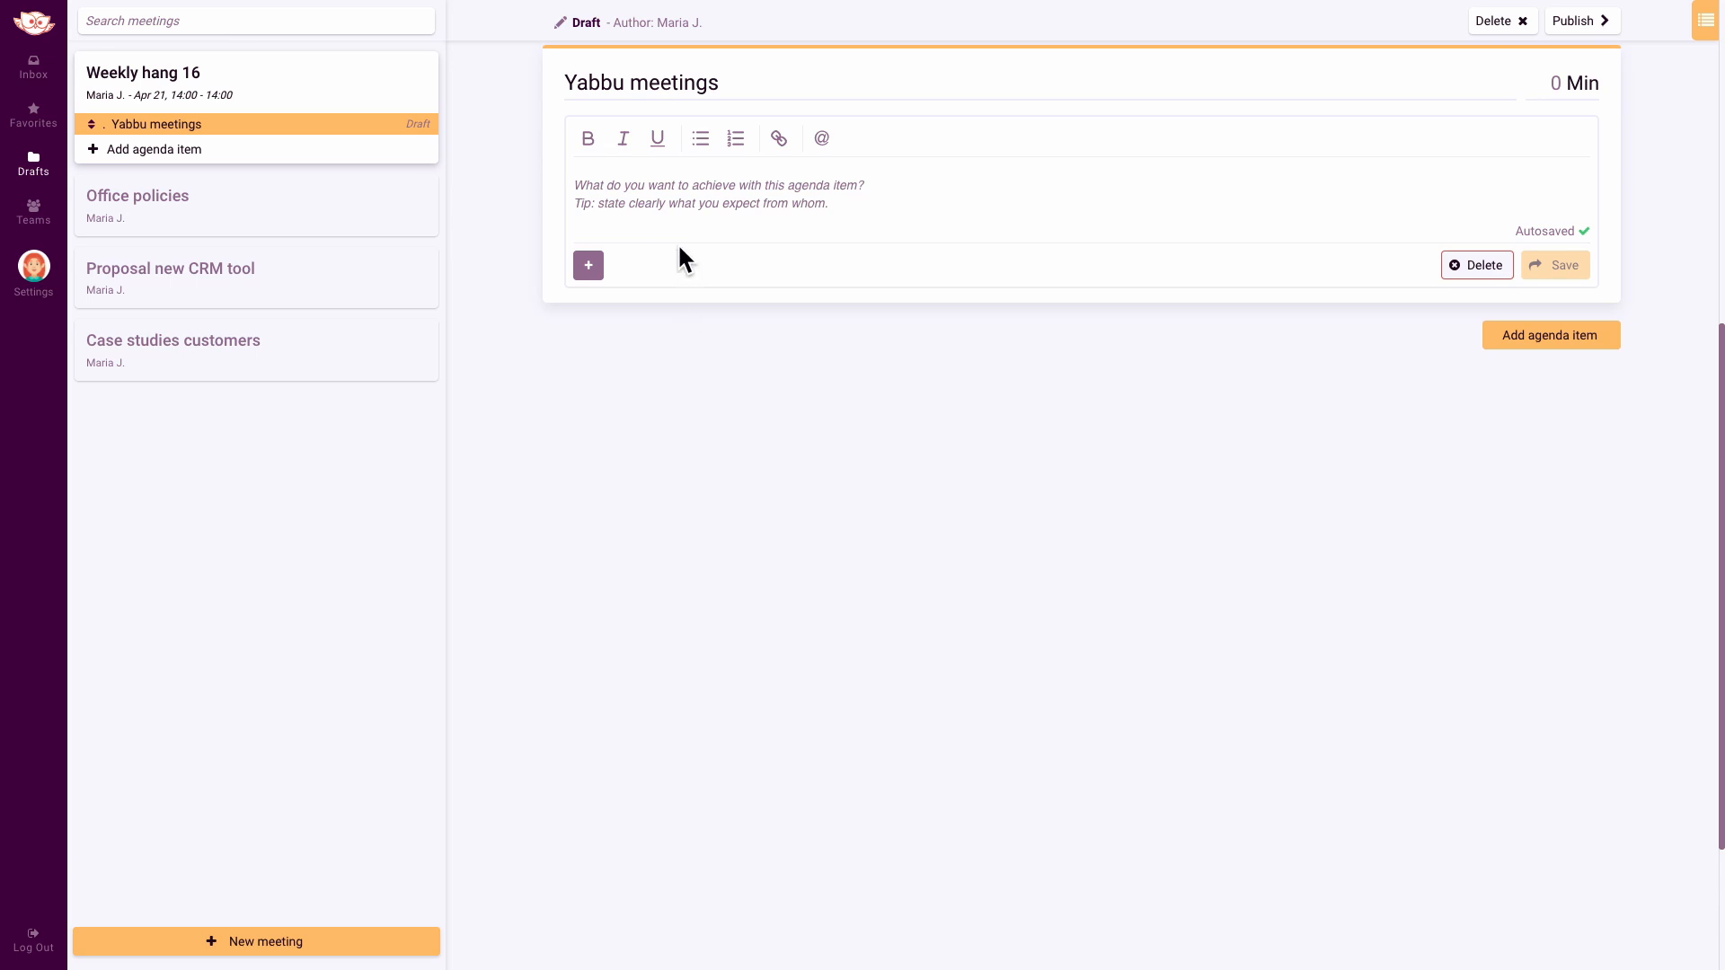
left_click(649, 187)
type("Attached a Yabbu flyer for the people who still need to have their 1st meeting with Yabbu.")
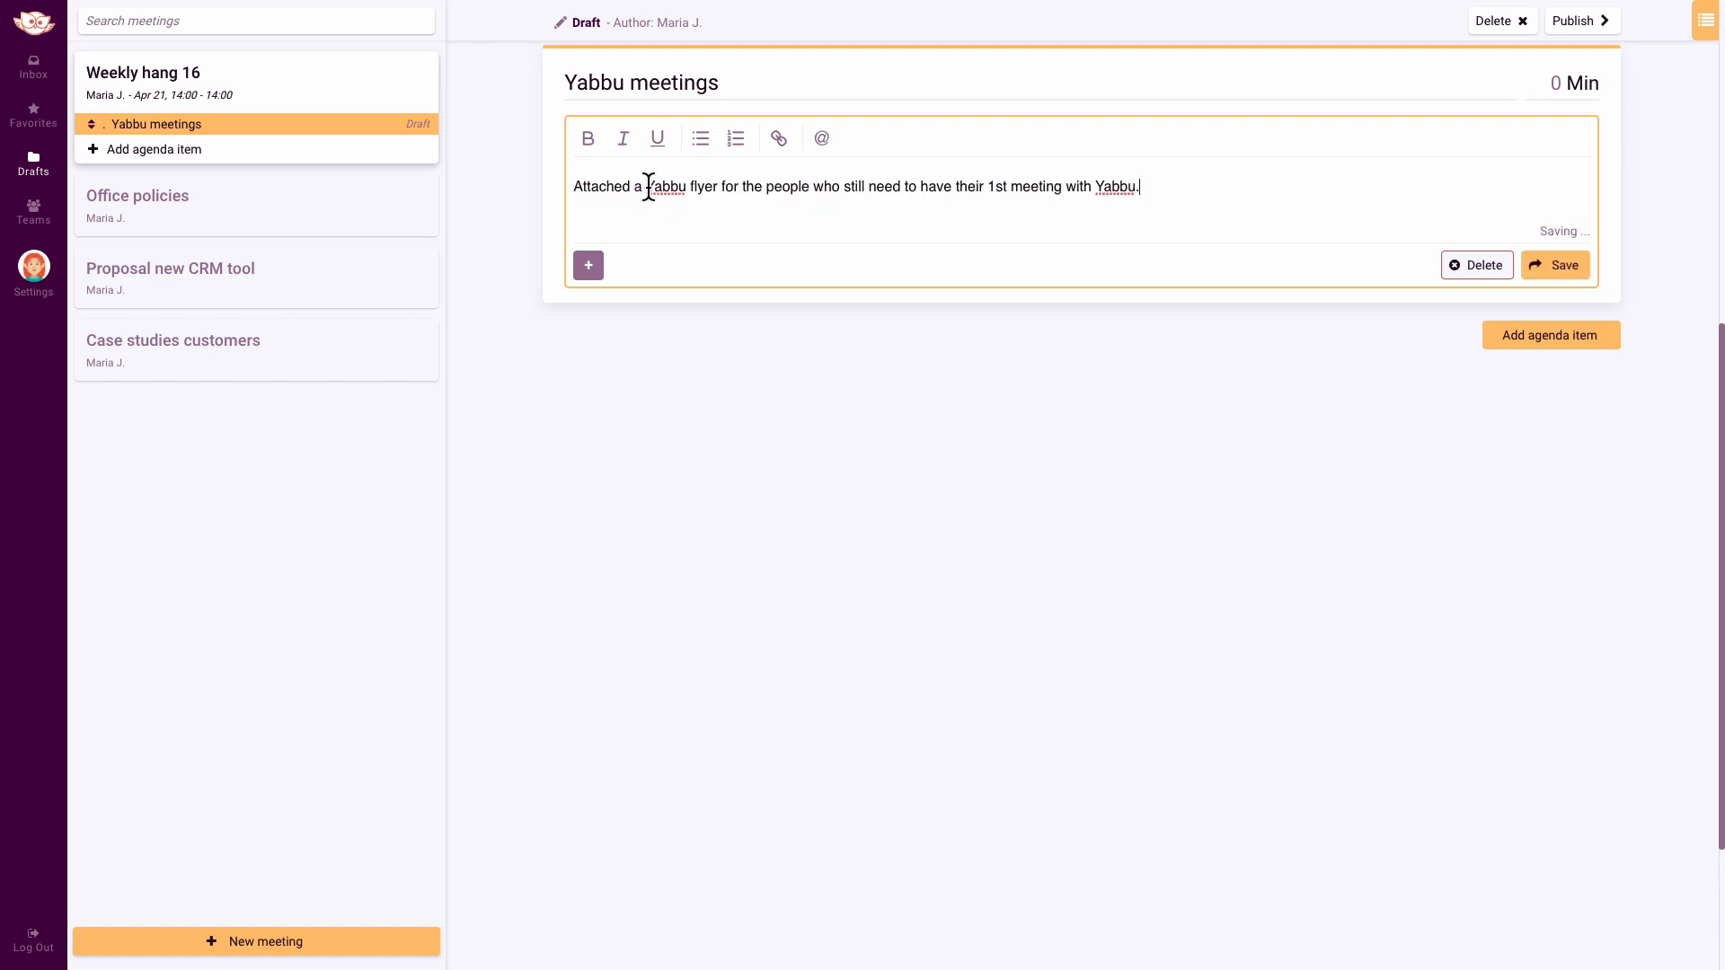
left_click(591, 267)
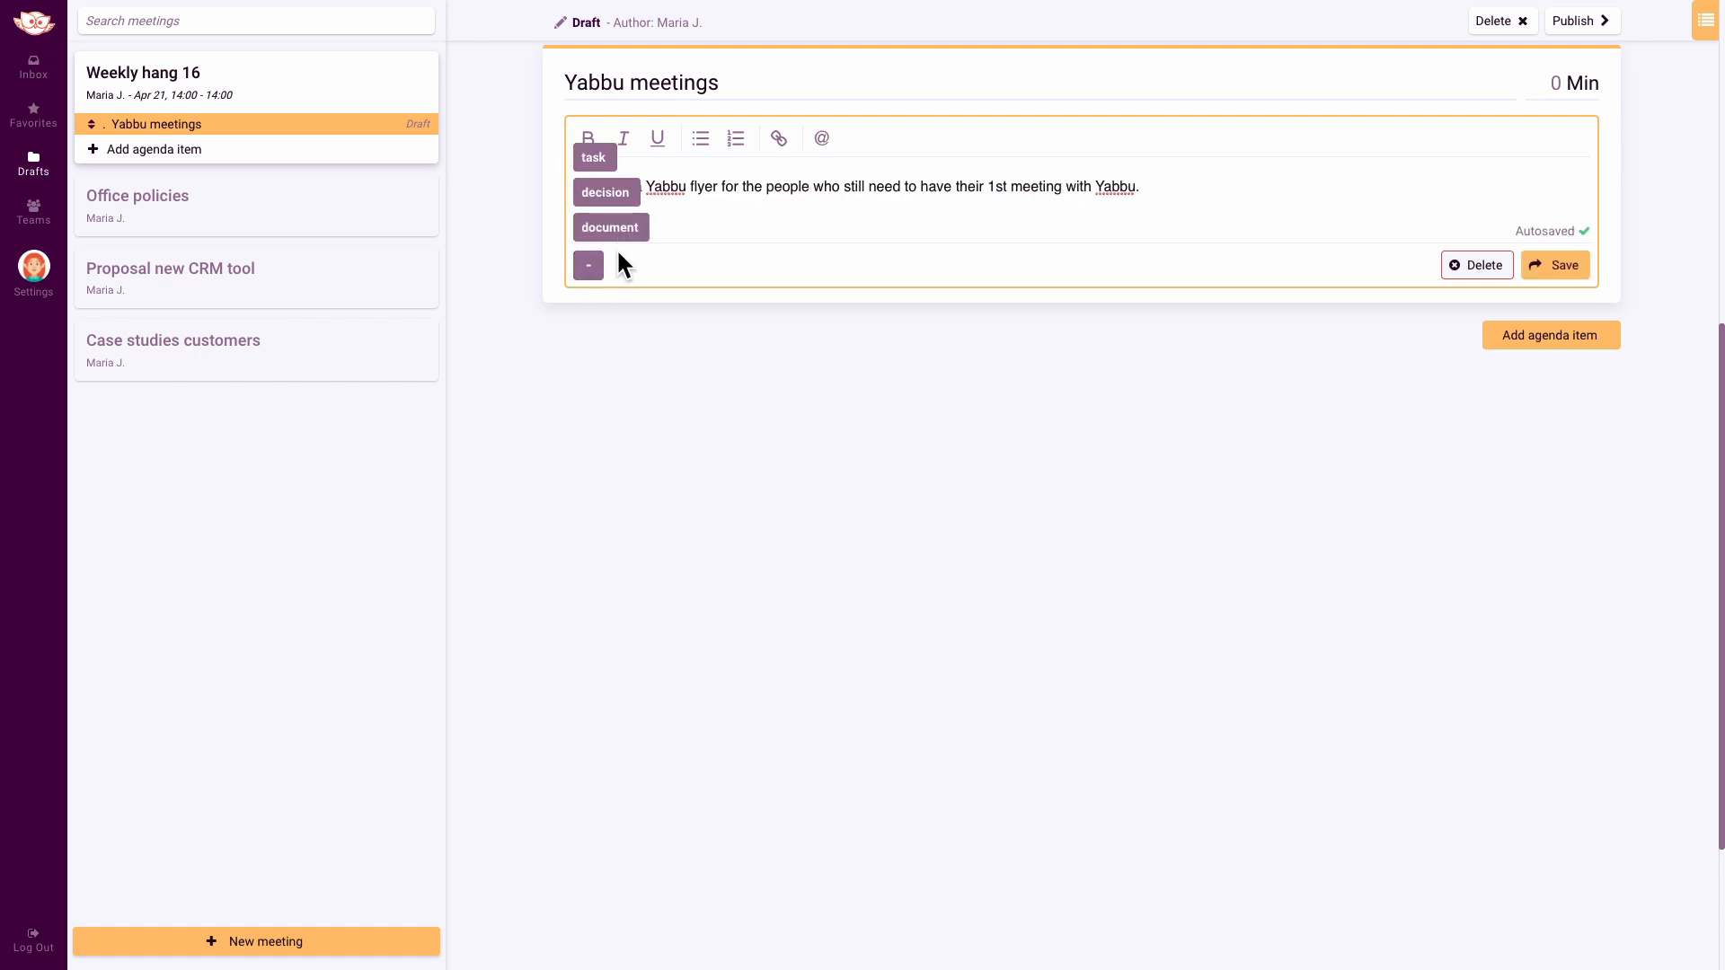
left_click(618, 228)
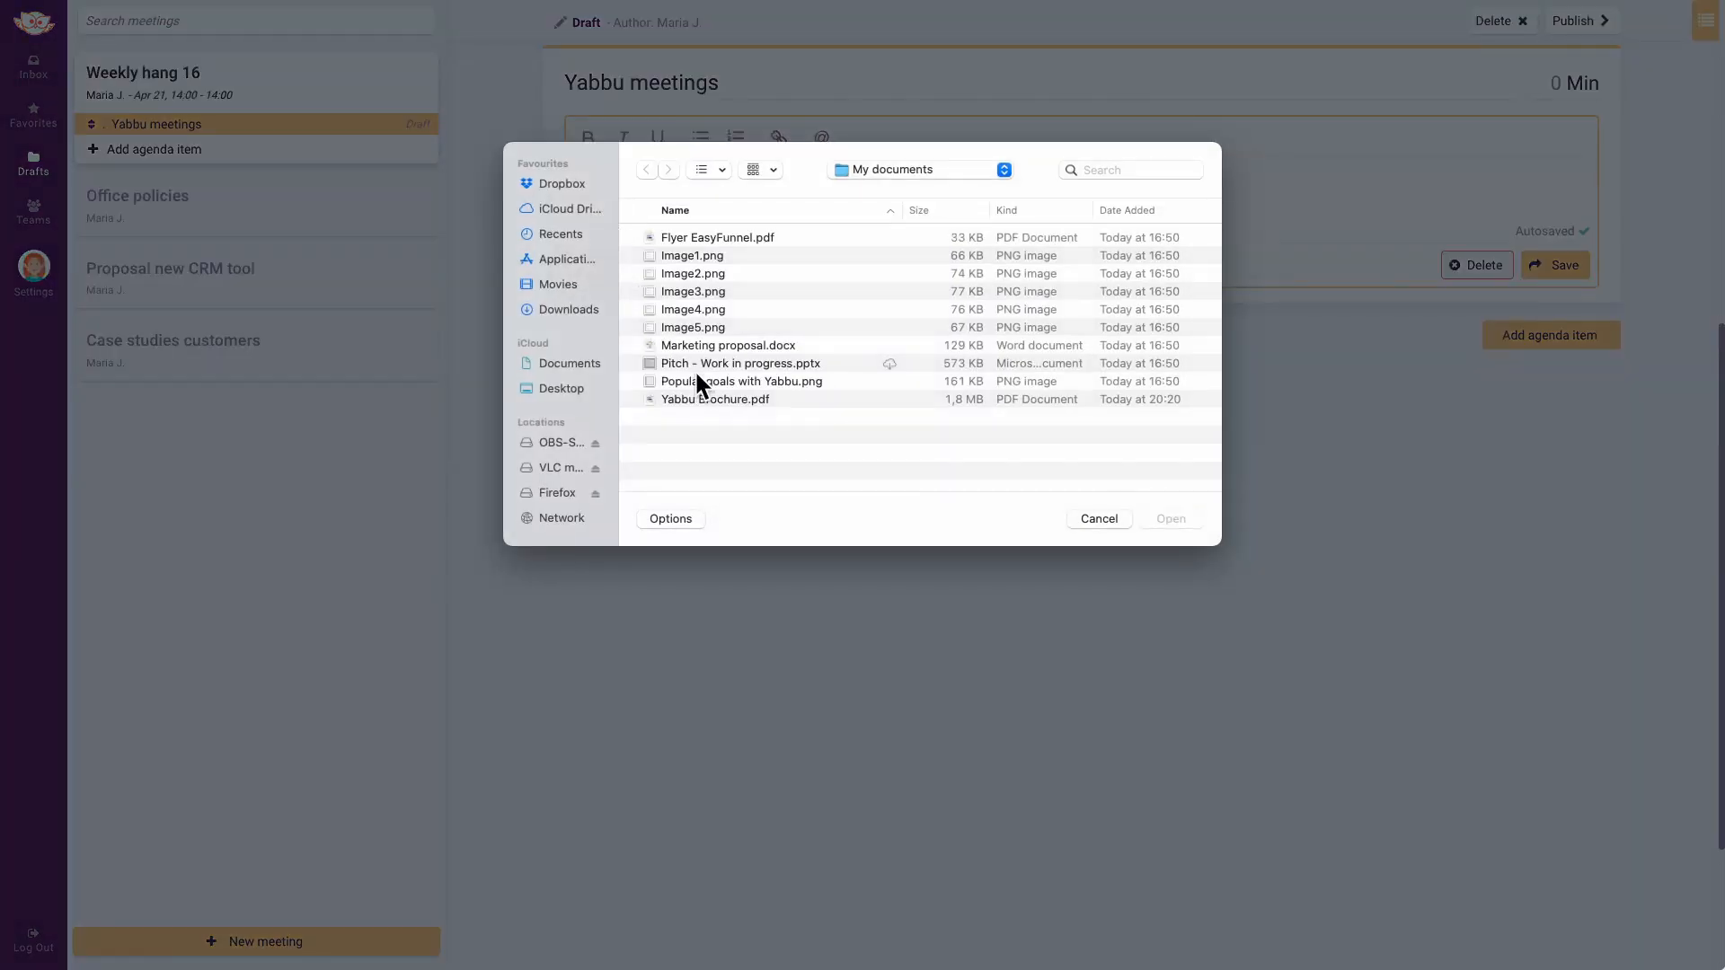
double_click(703, 397)
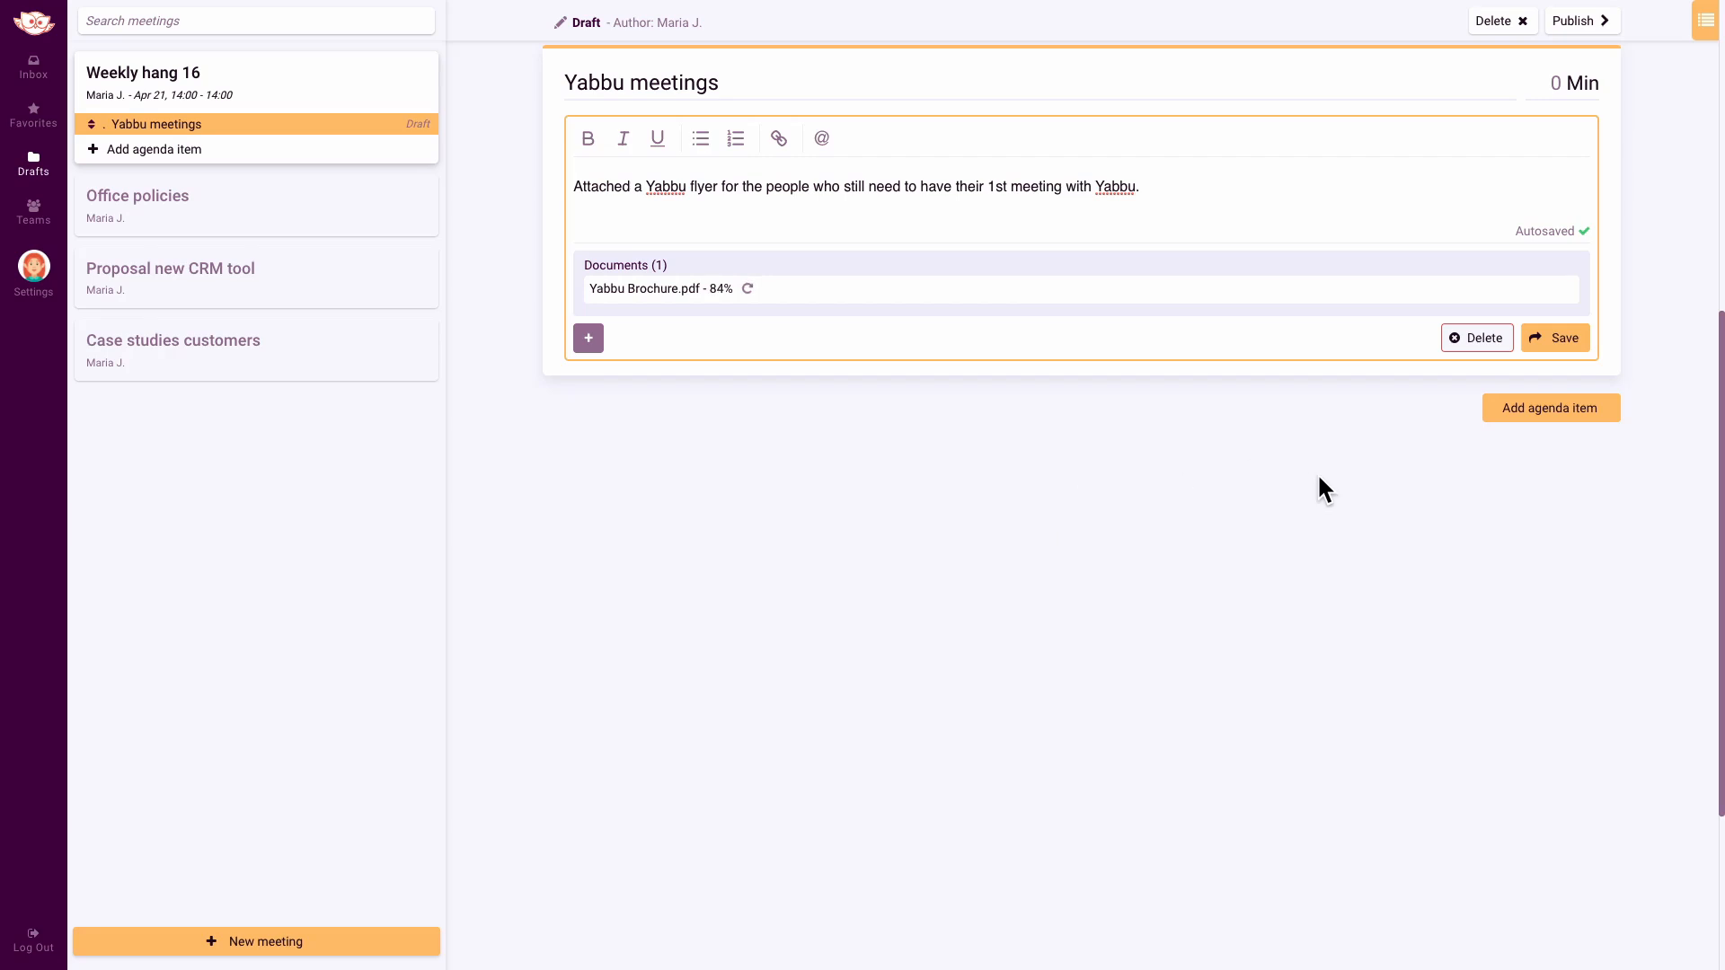
- Set the item's duration to 10 minutes, save it, and add another agenda item
left_click(1553, 90)
type("2")
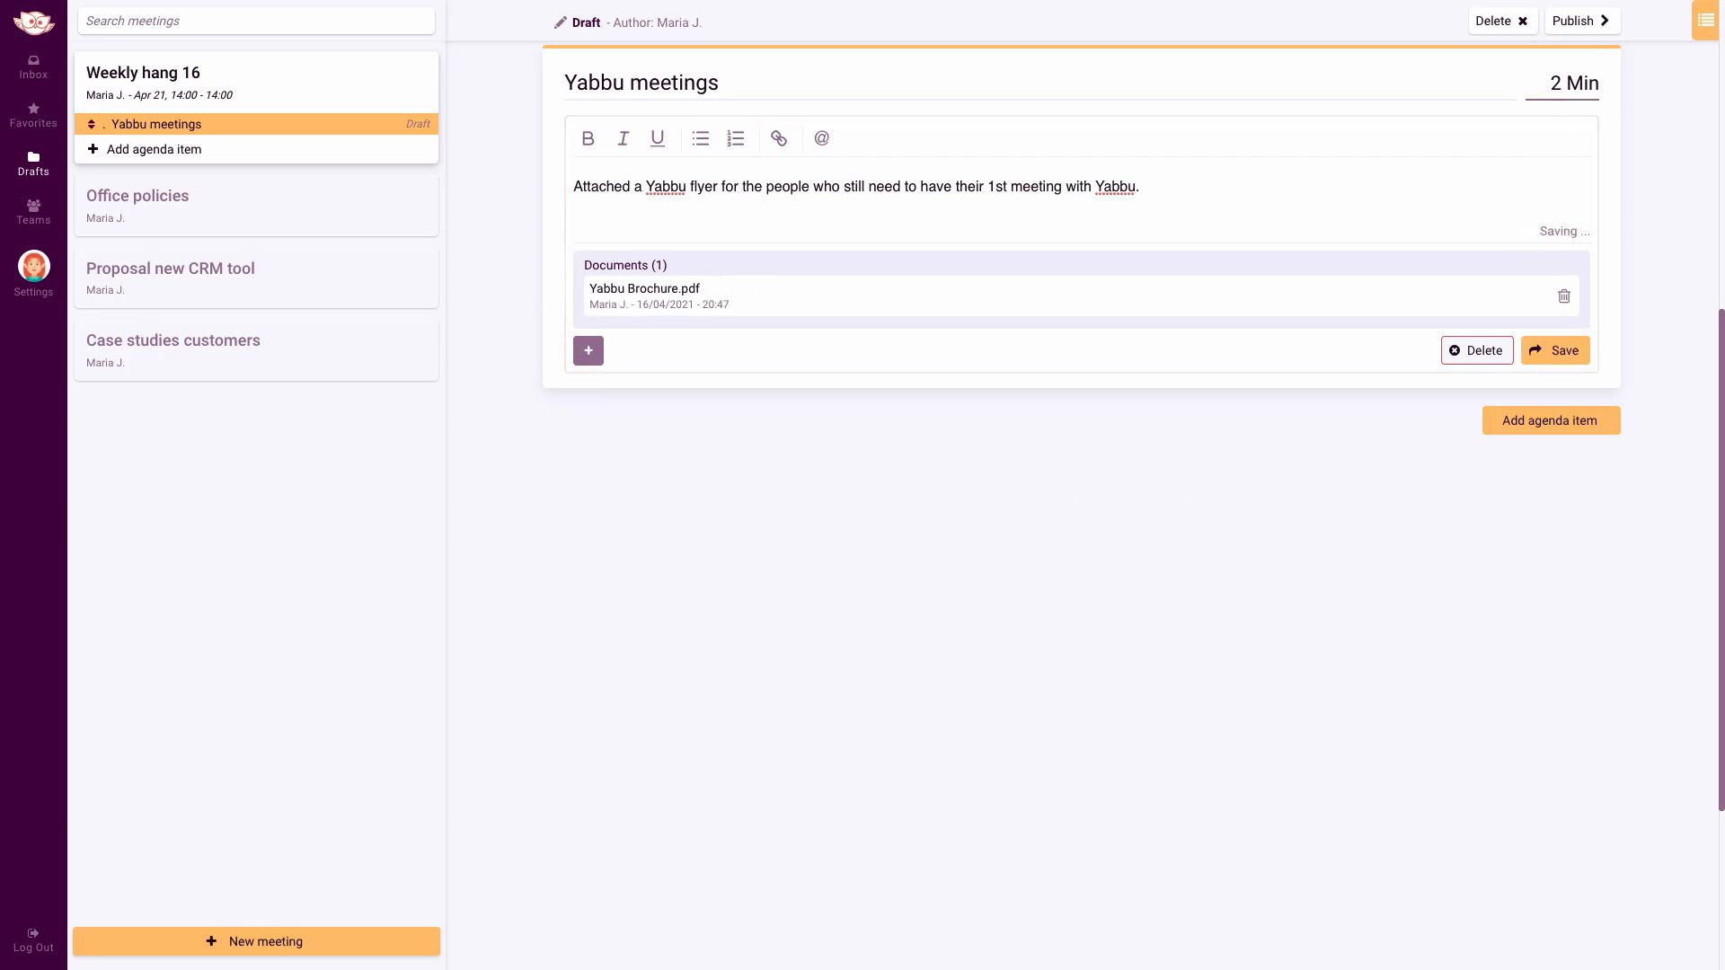
key("BackSpace")
type("10")
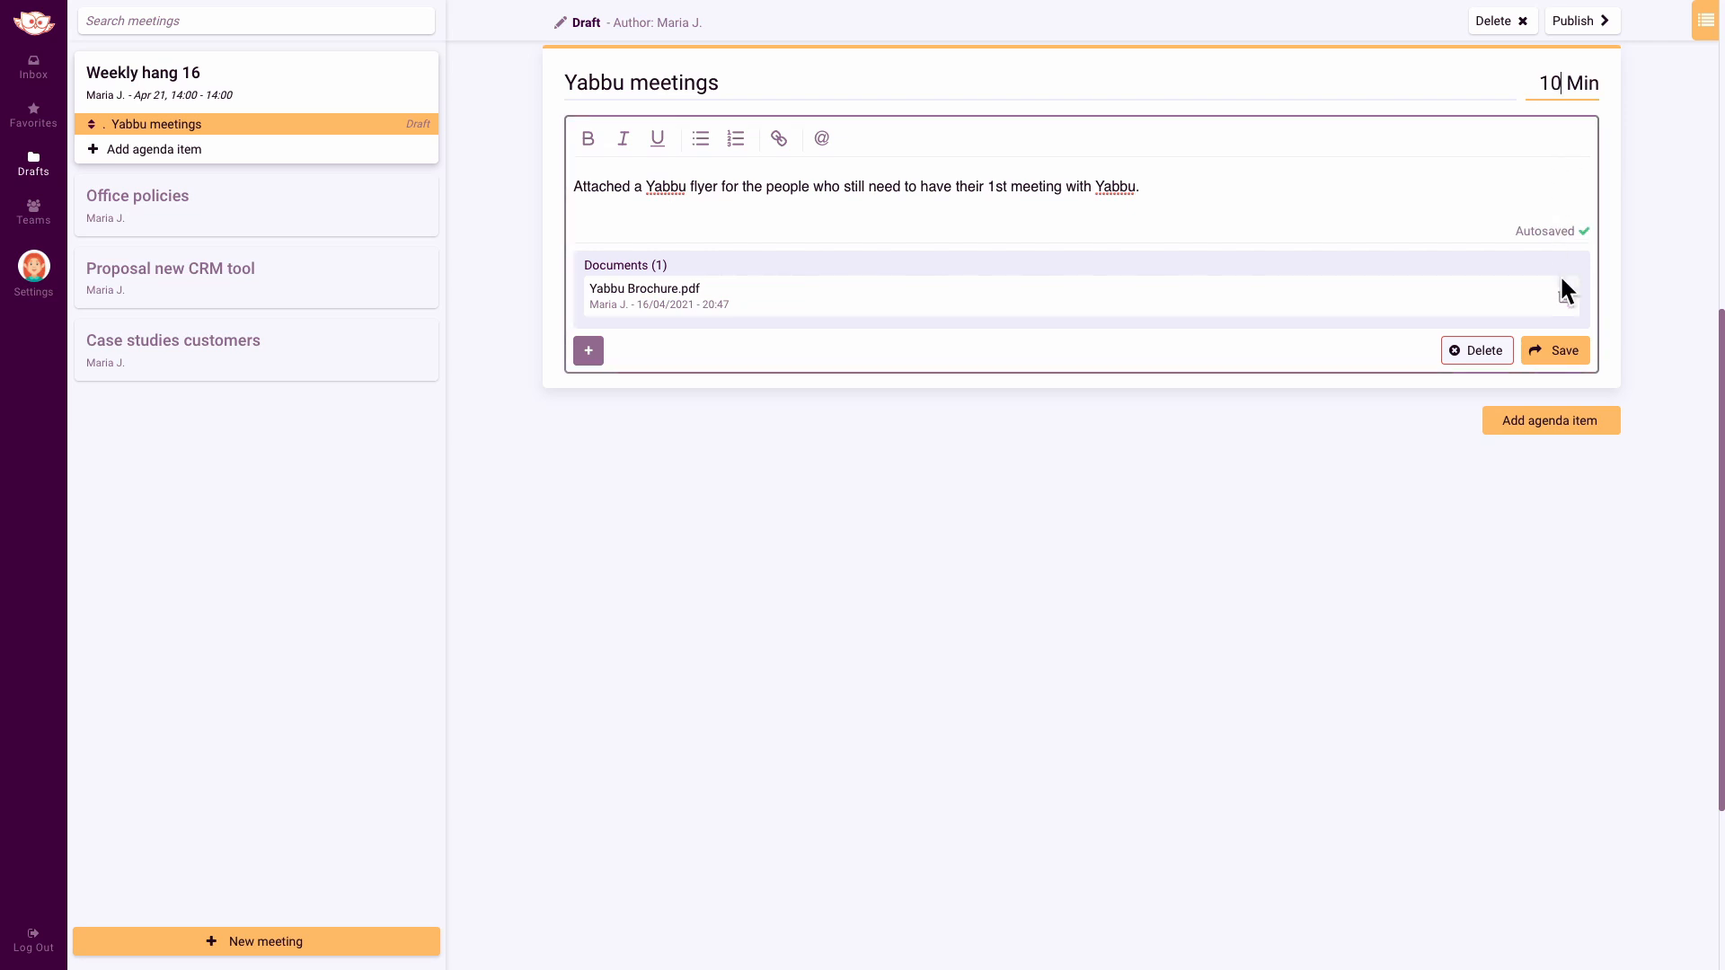
left_click(1561, 349)
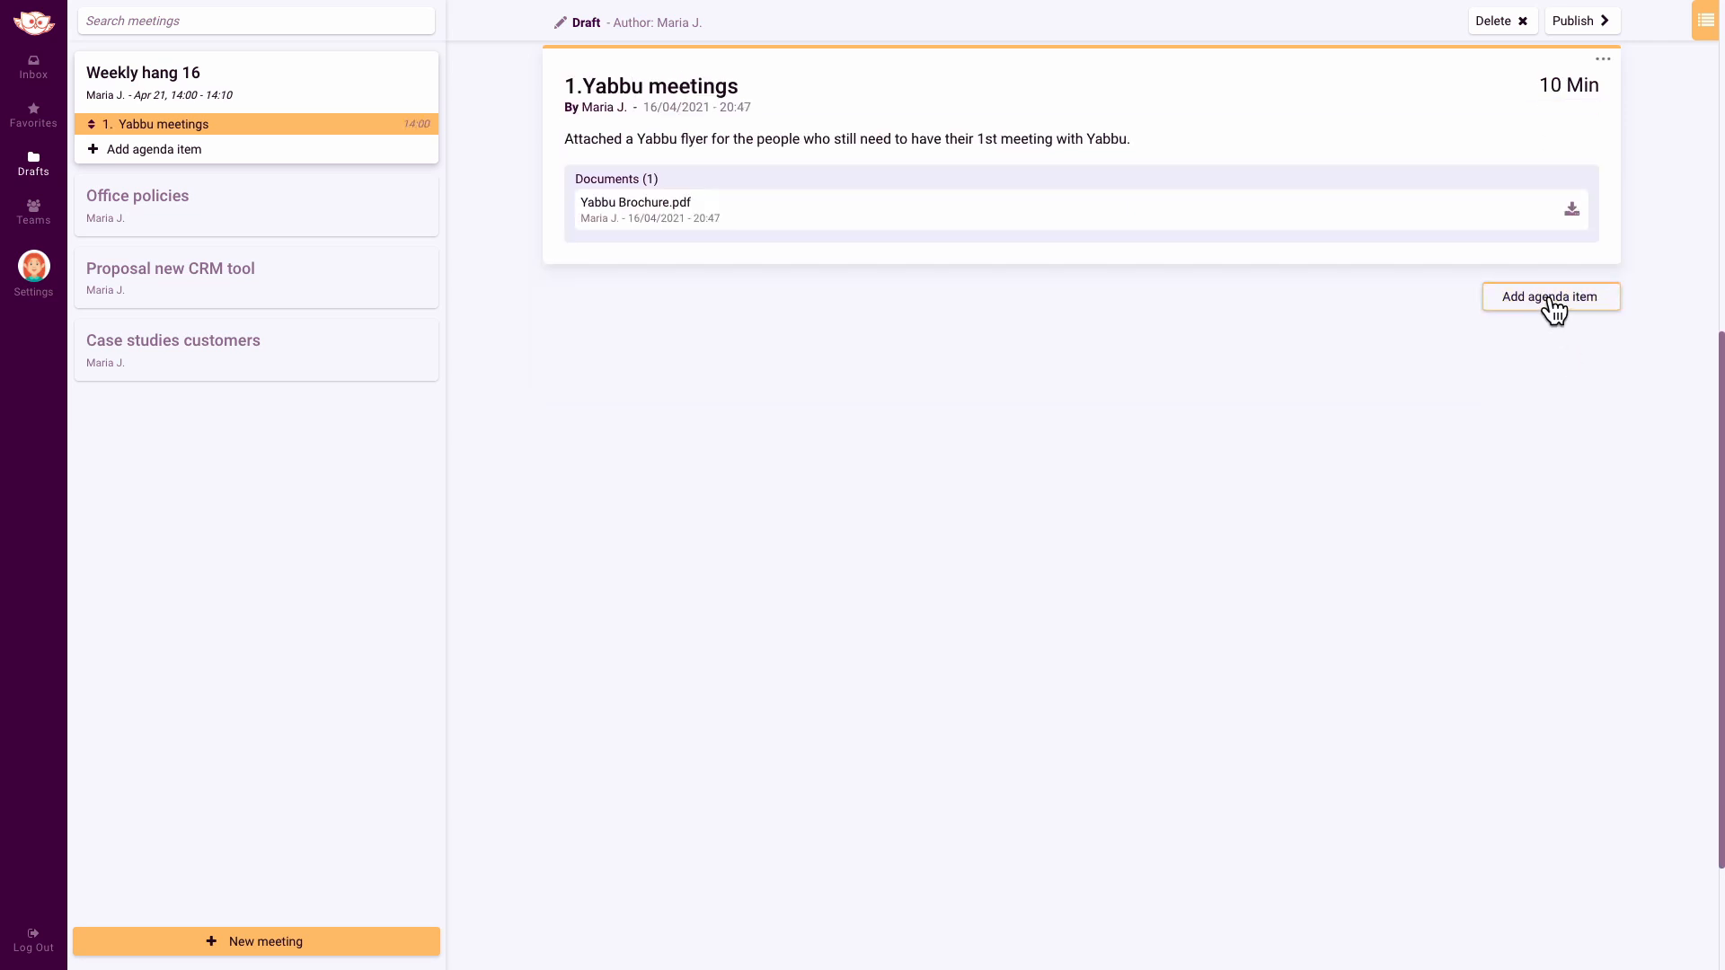
left_click(1549, 296)
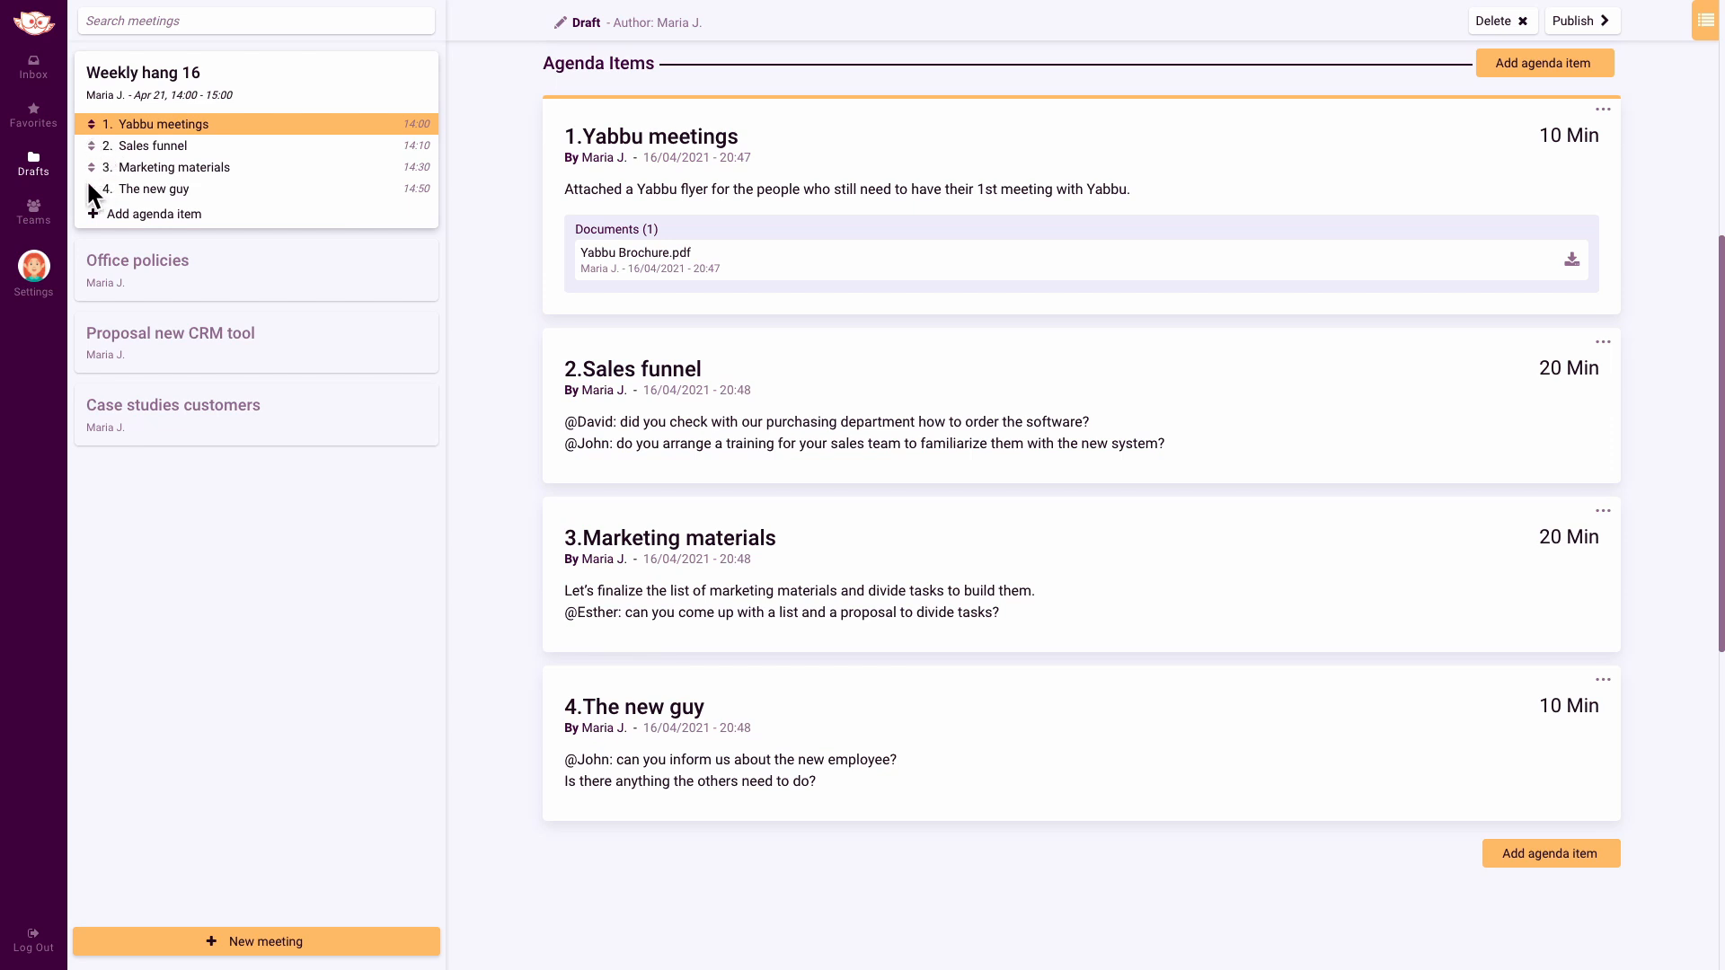
- Drag The new guy up to second place, just below Yabbu meetings
mouse_move(91, 189)
left_mouse_down()
mouse_move(96, 148)
mouse_move(97, 199)
left_mouse_up()
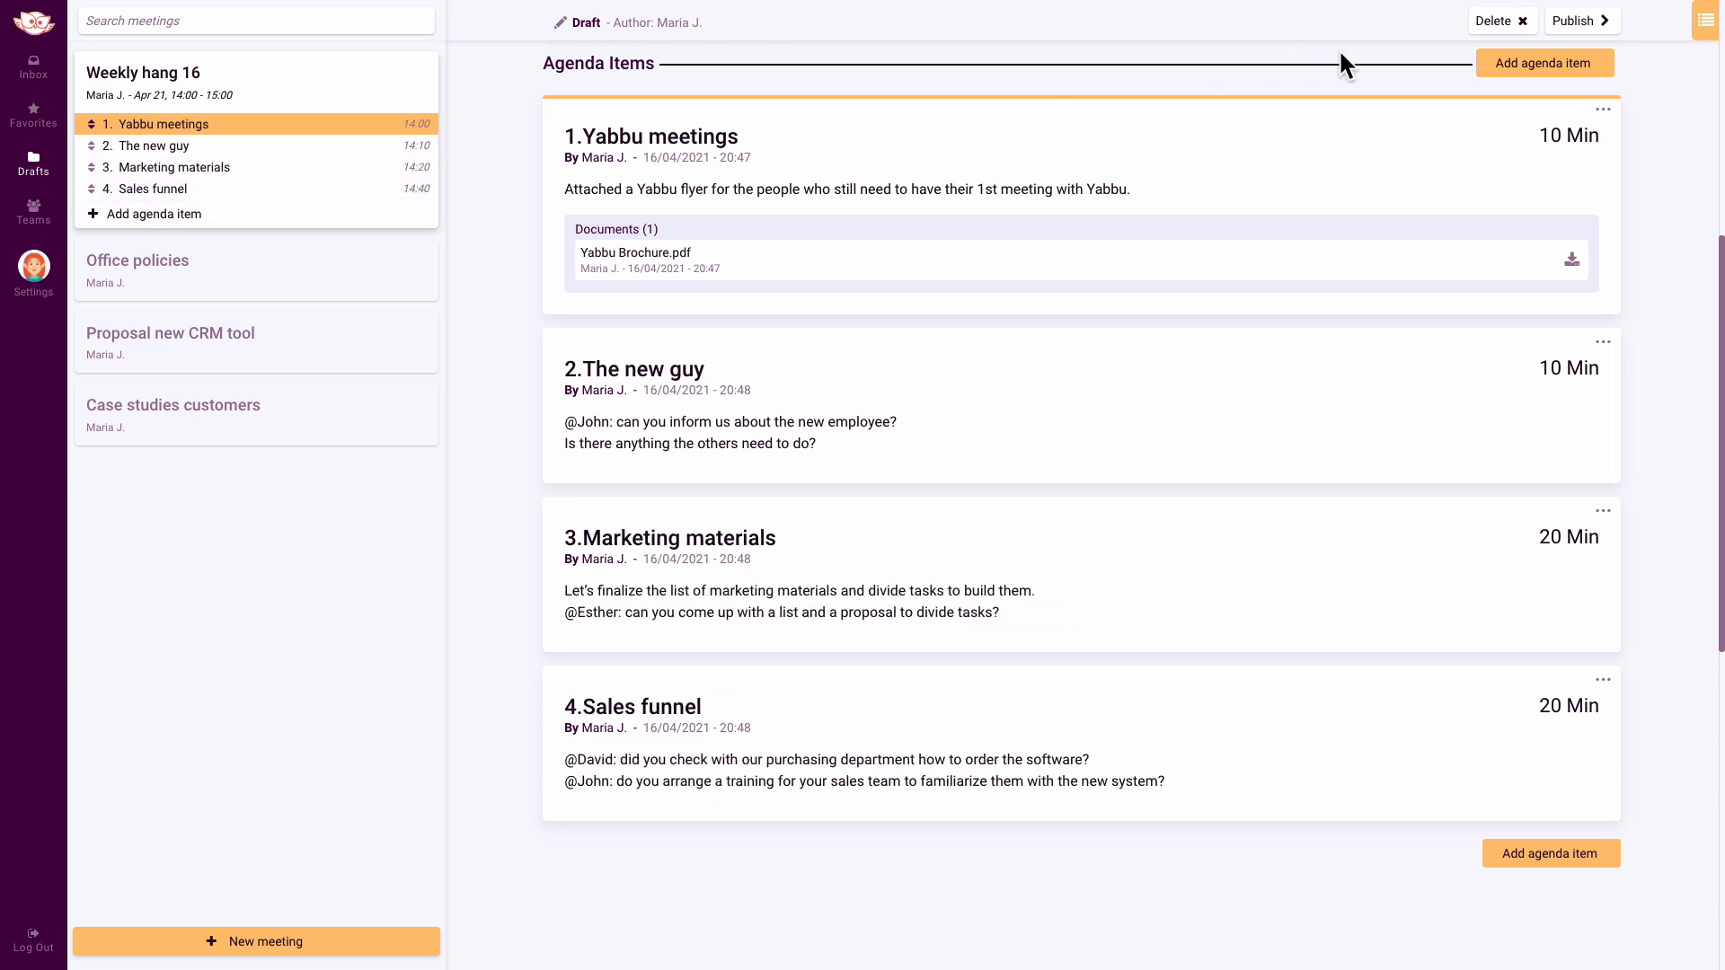
- Publish the draft and confirm its April 21st 14:00 start
left_click(1568, 27)
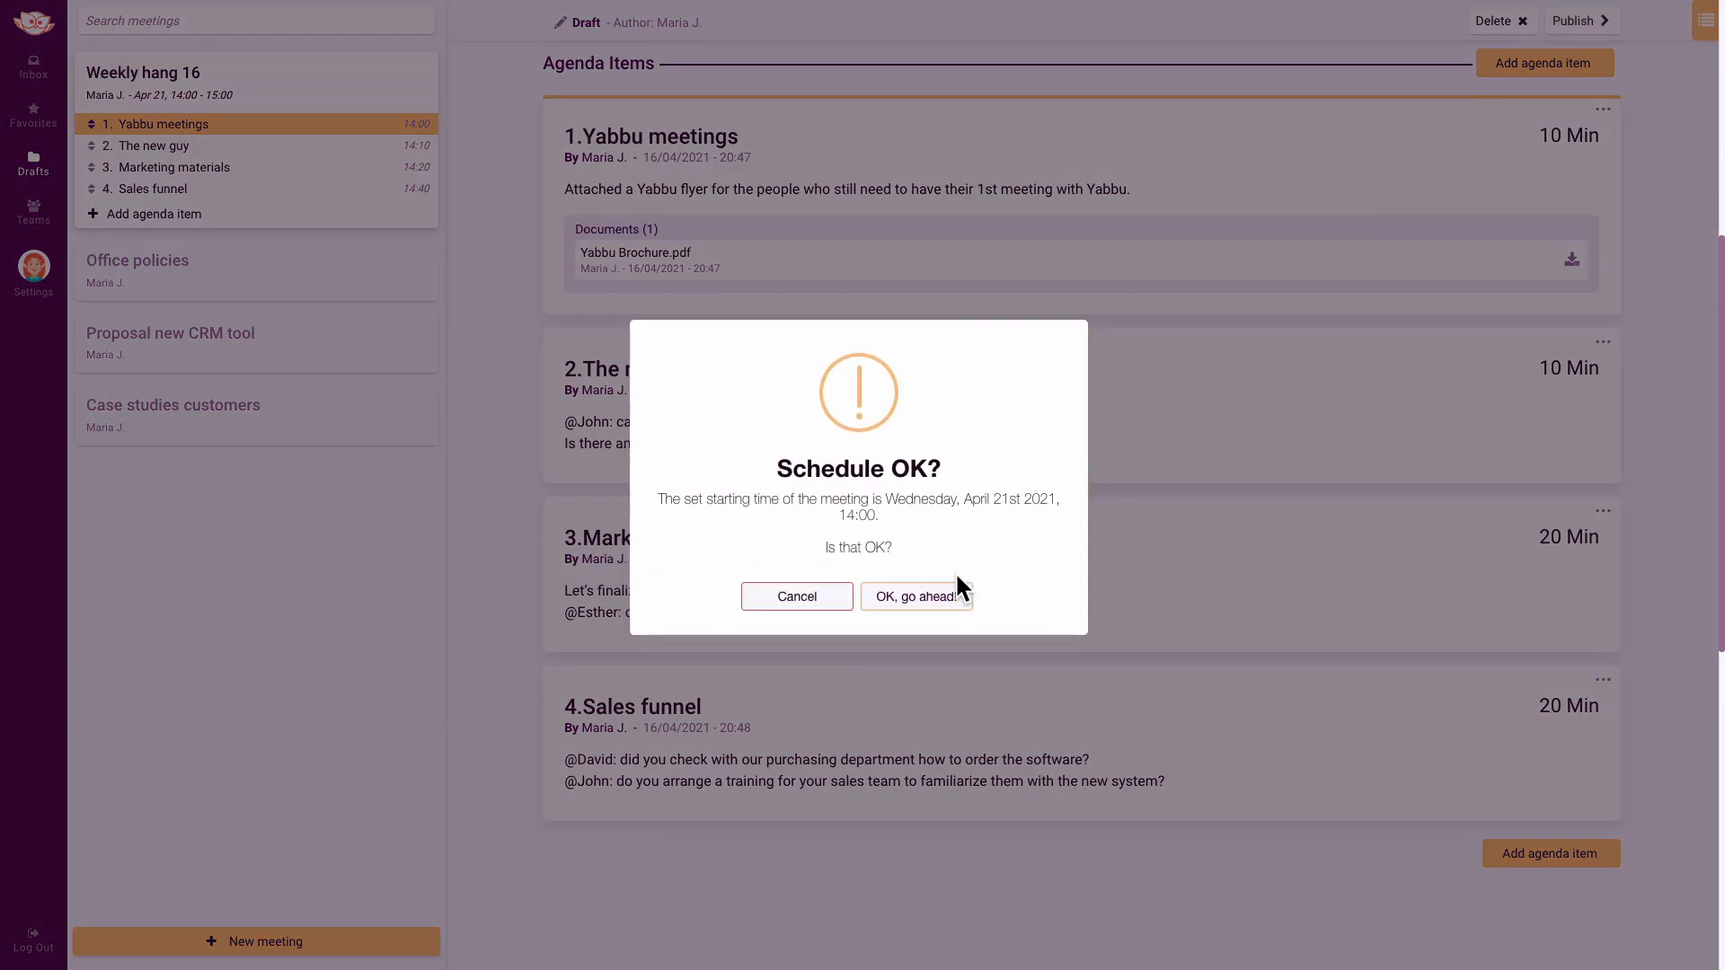
left_click(934, 596)
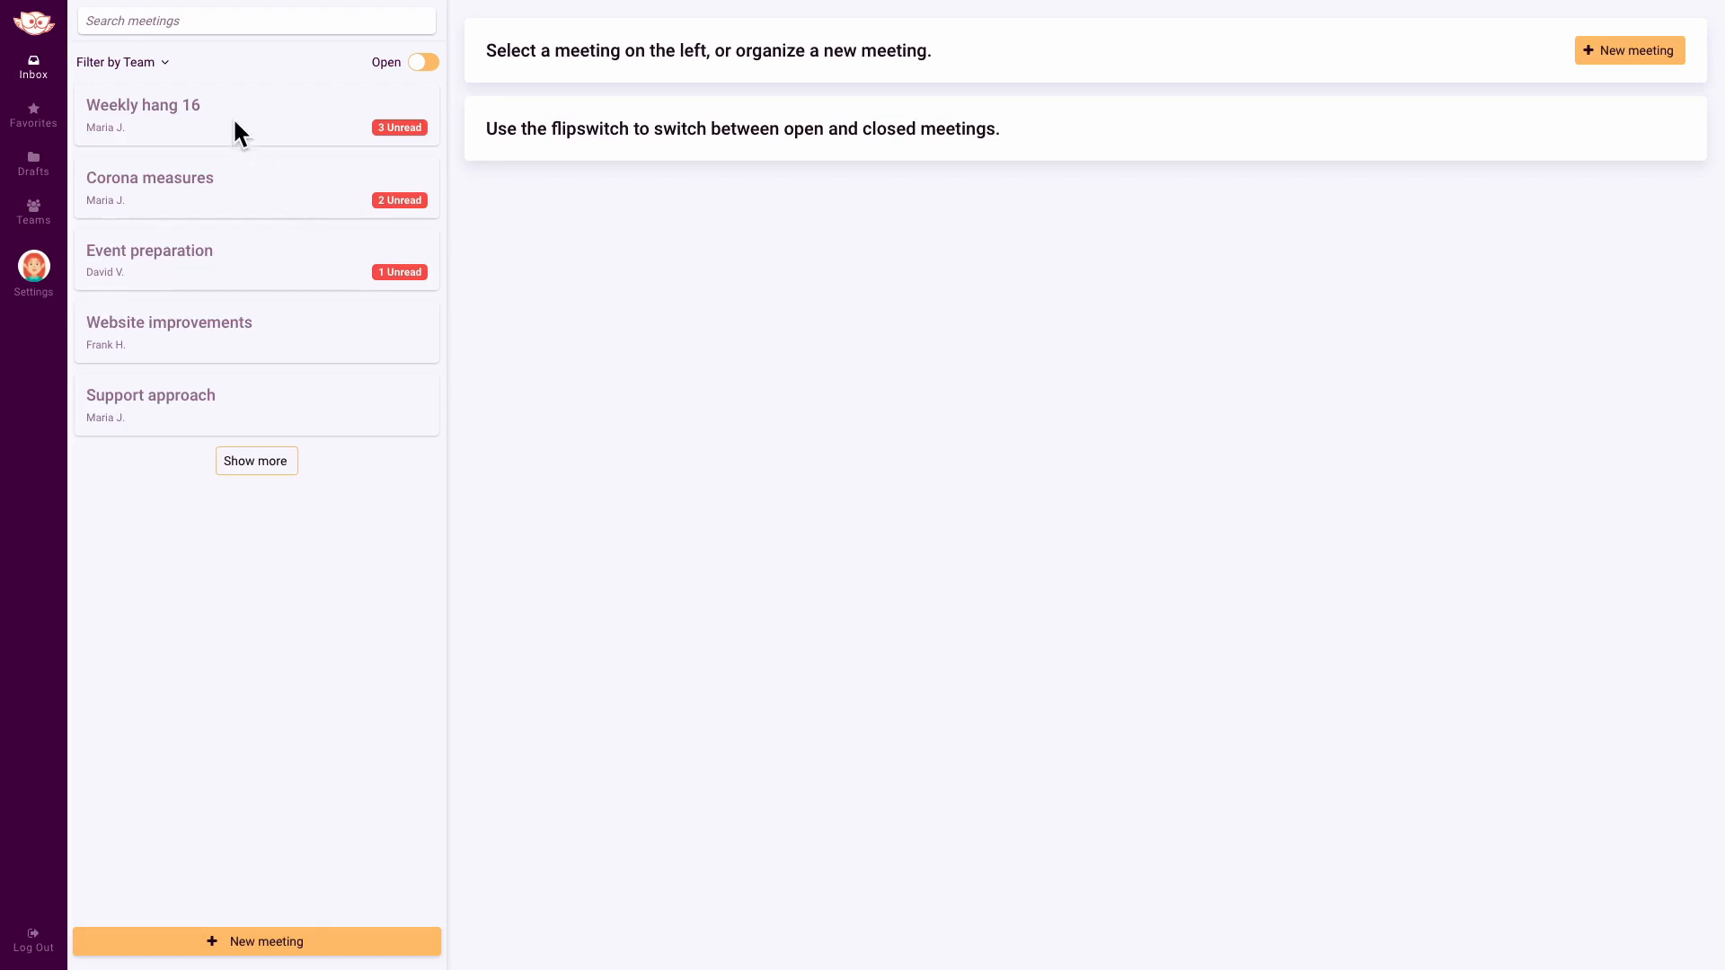
- Open Weekly hang 16, read comments on each of its four agenda items, and return to the overview
left_click(212, 106)
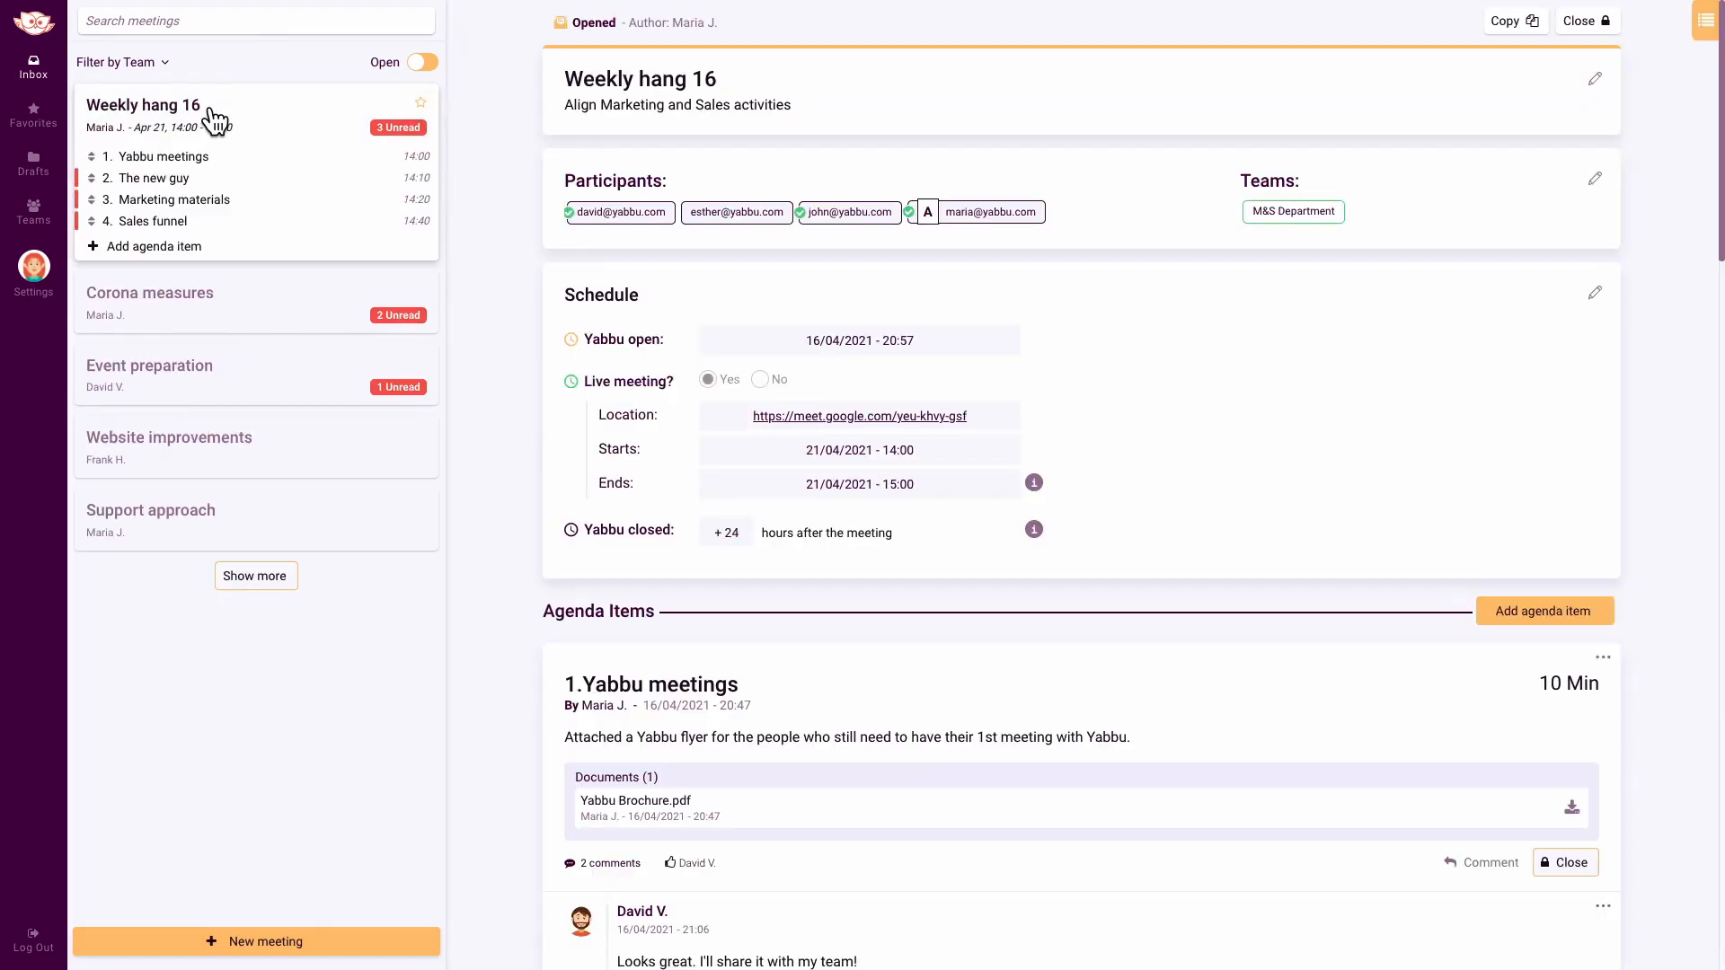
left_click(396, 133)
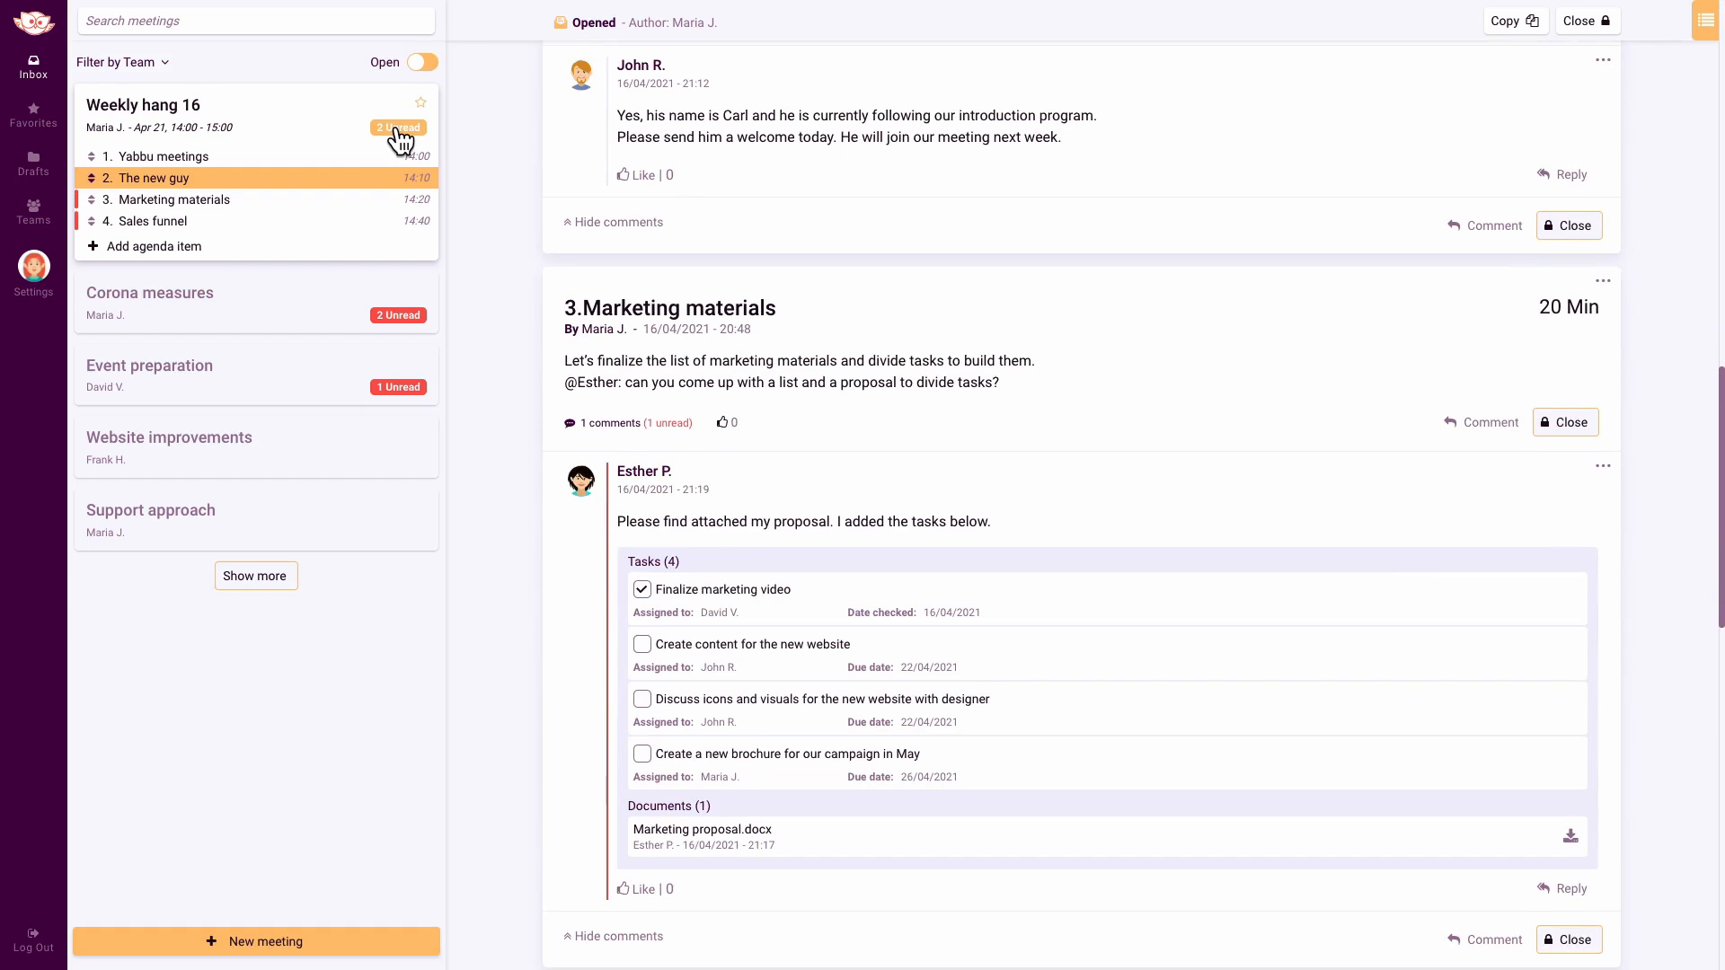
left_click(397, 132)
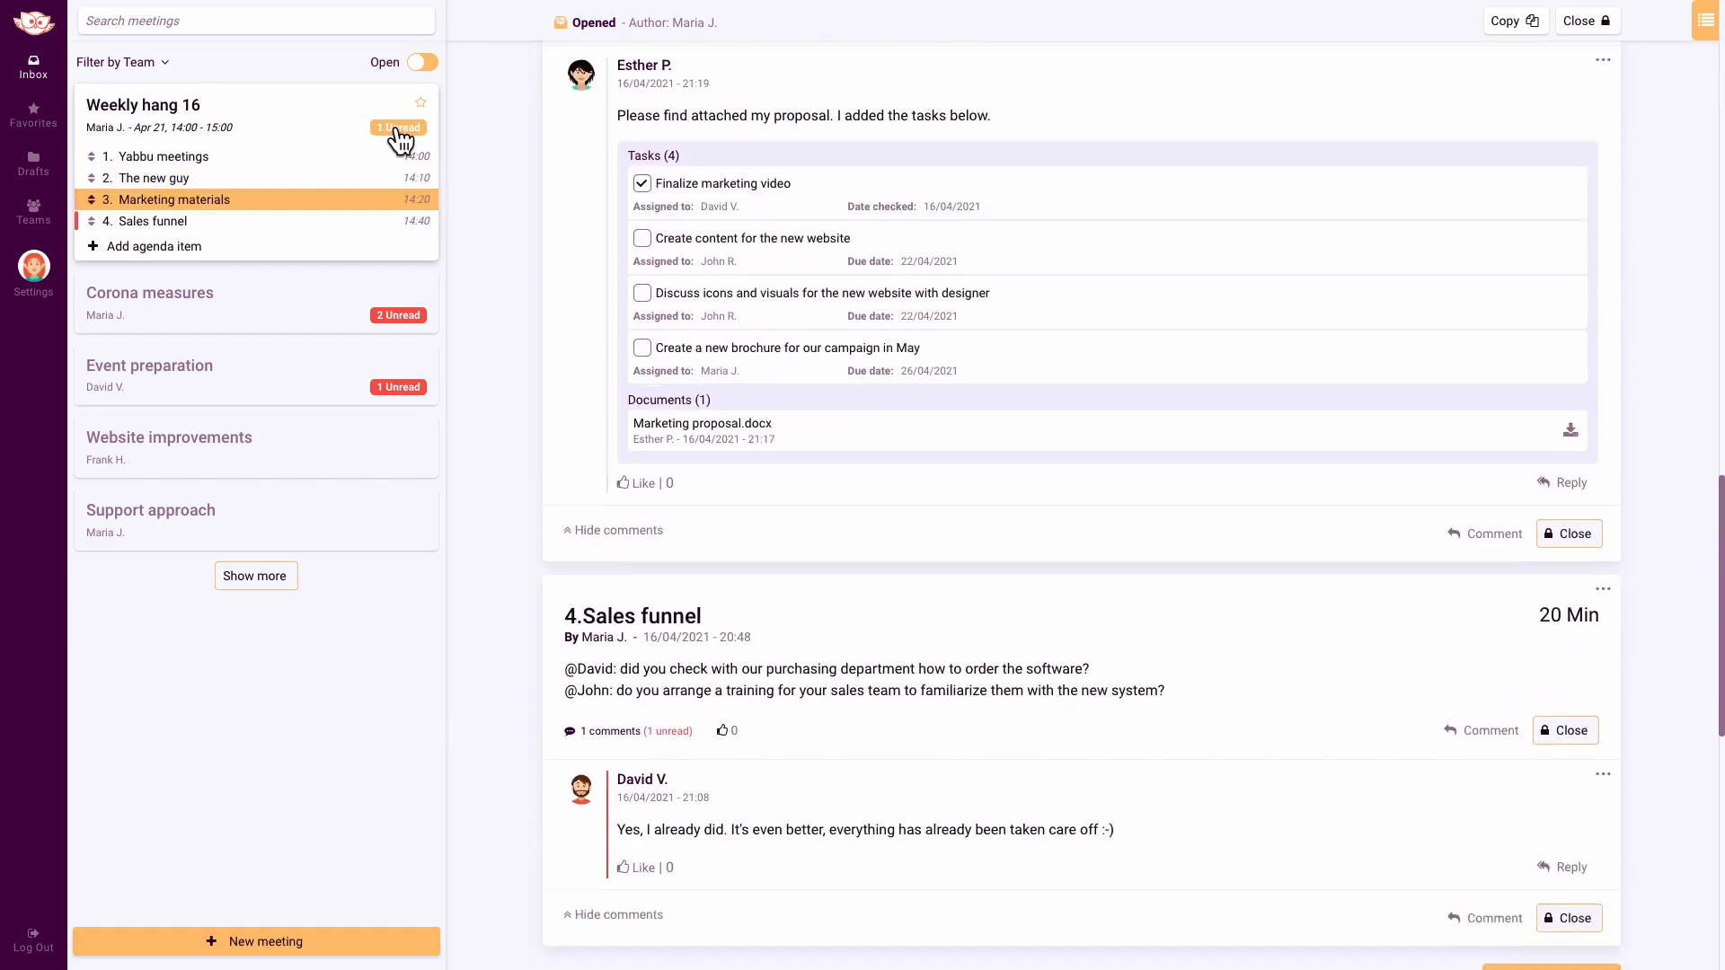
left_click(396, 132)
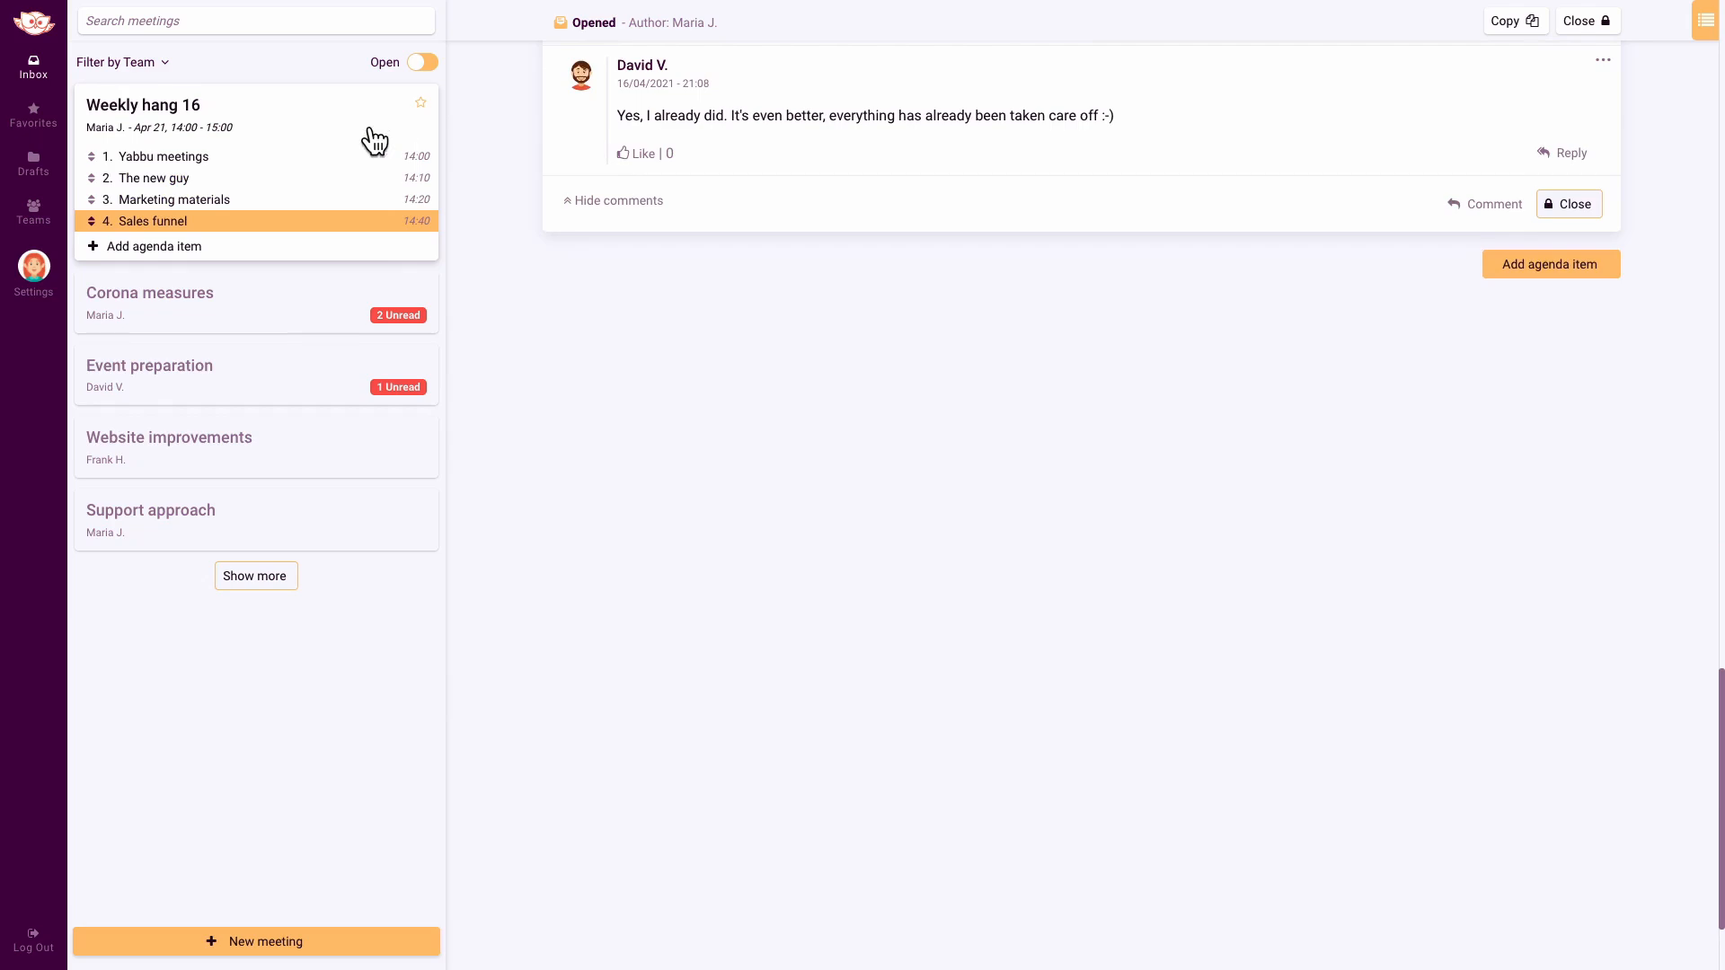
left_click(193, 158)
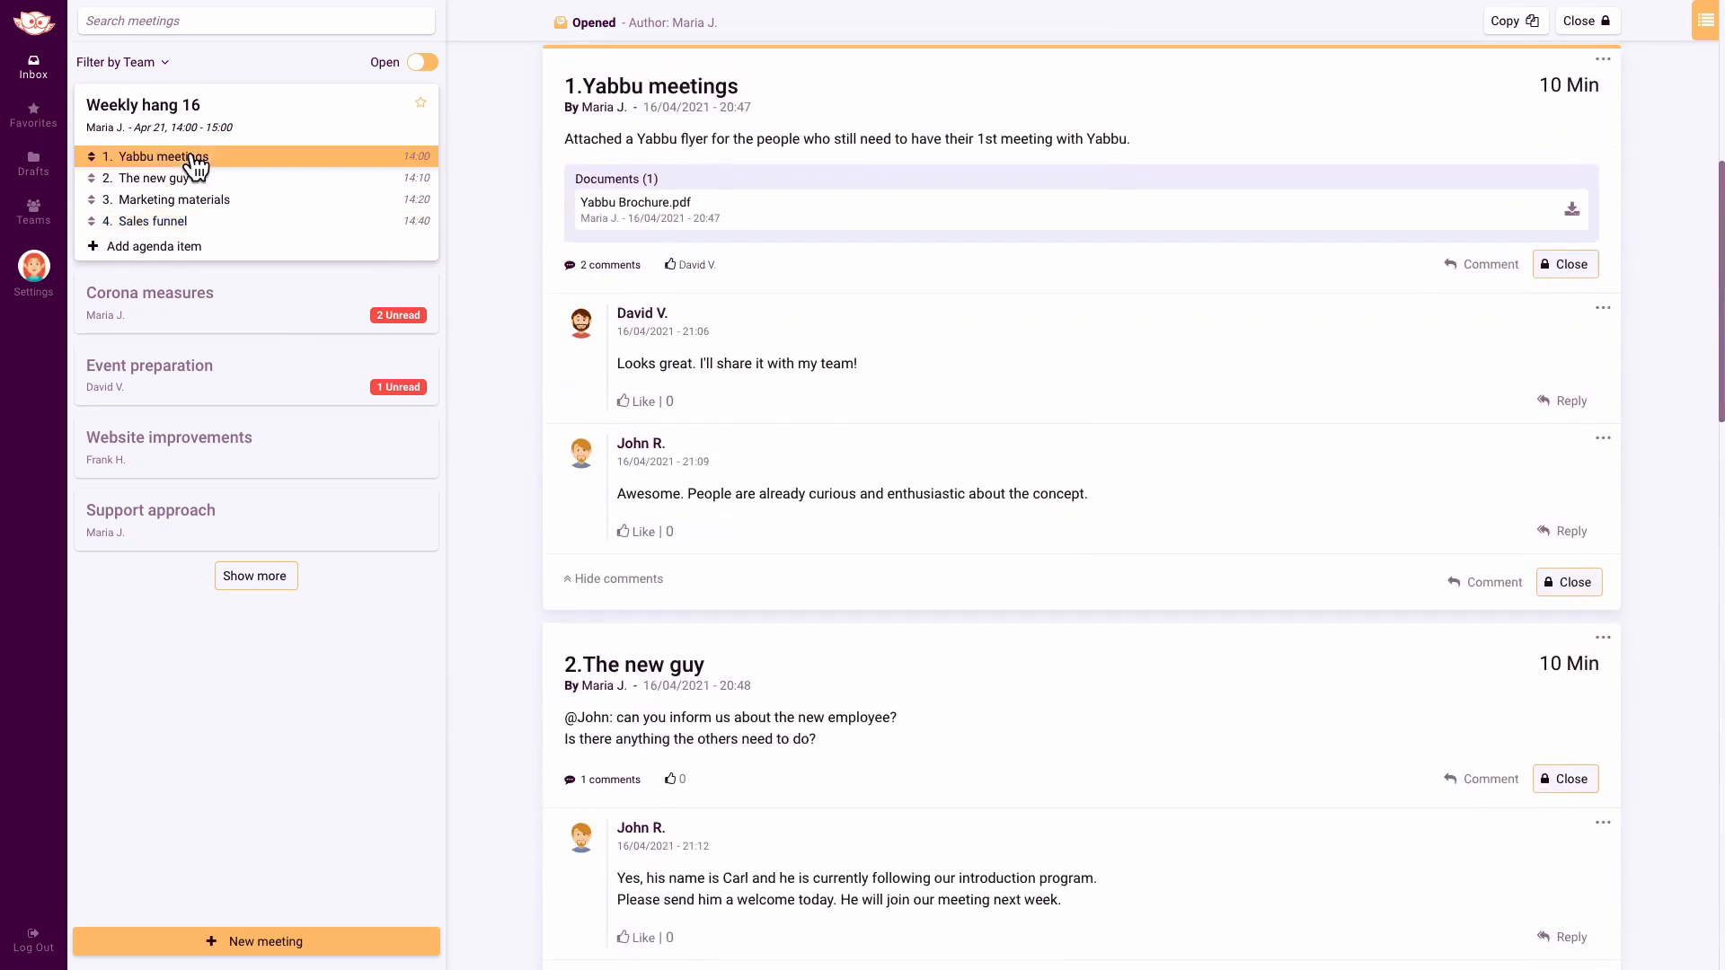
left_click(193, 184)
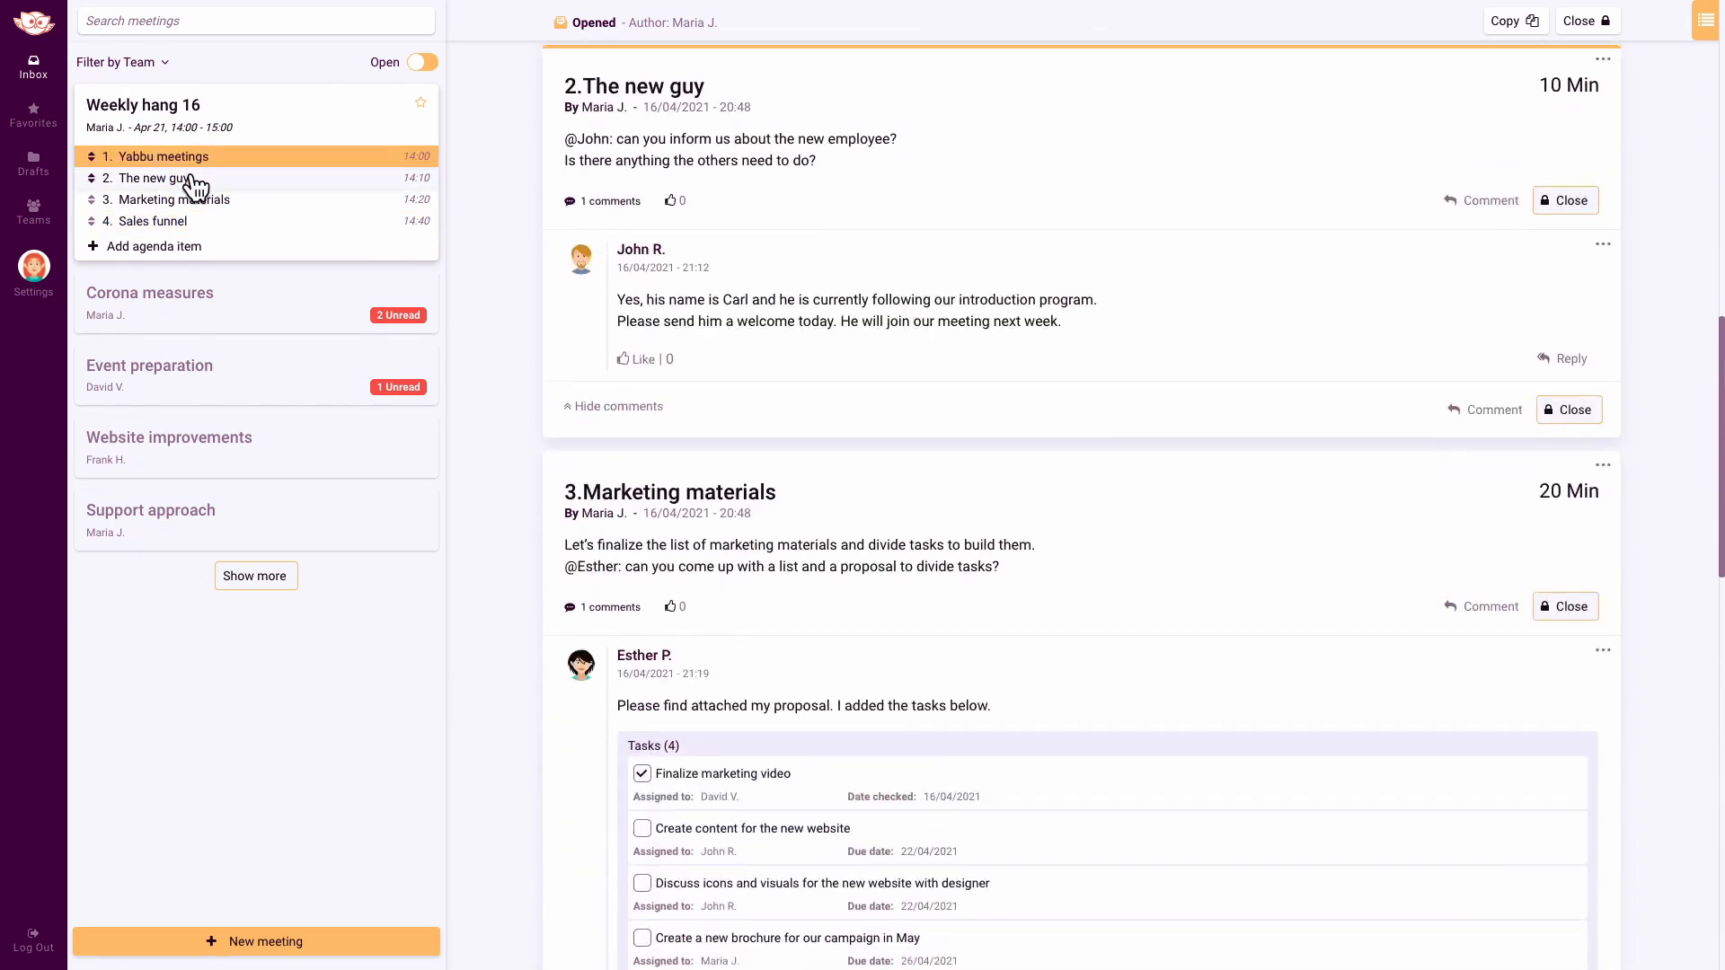
left_click(196, 204)
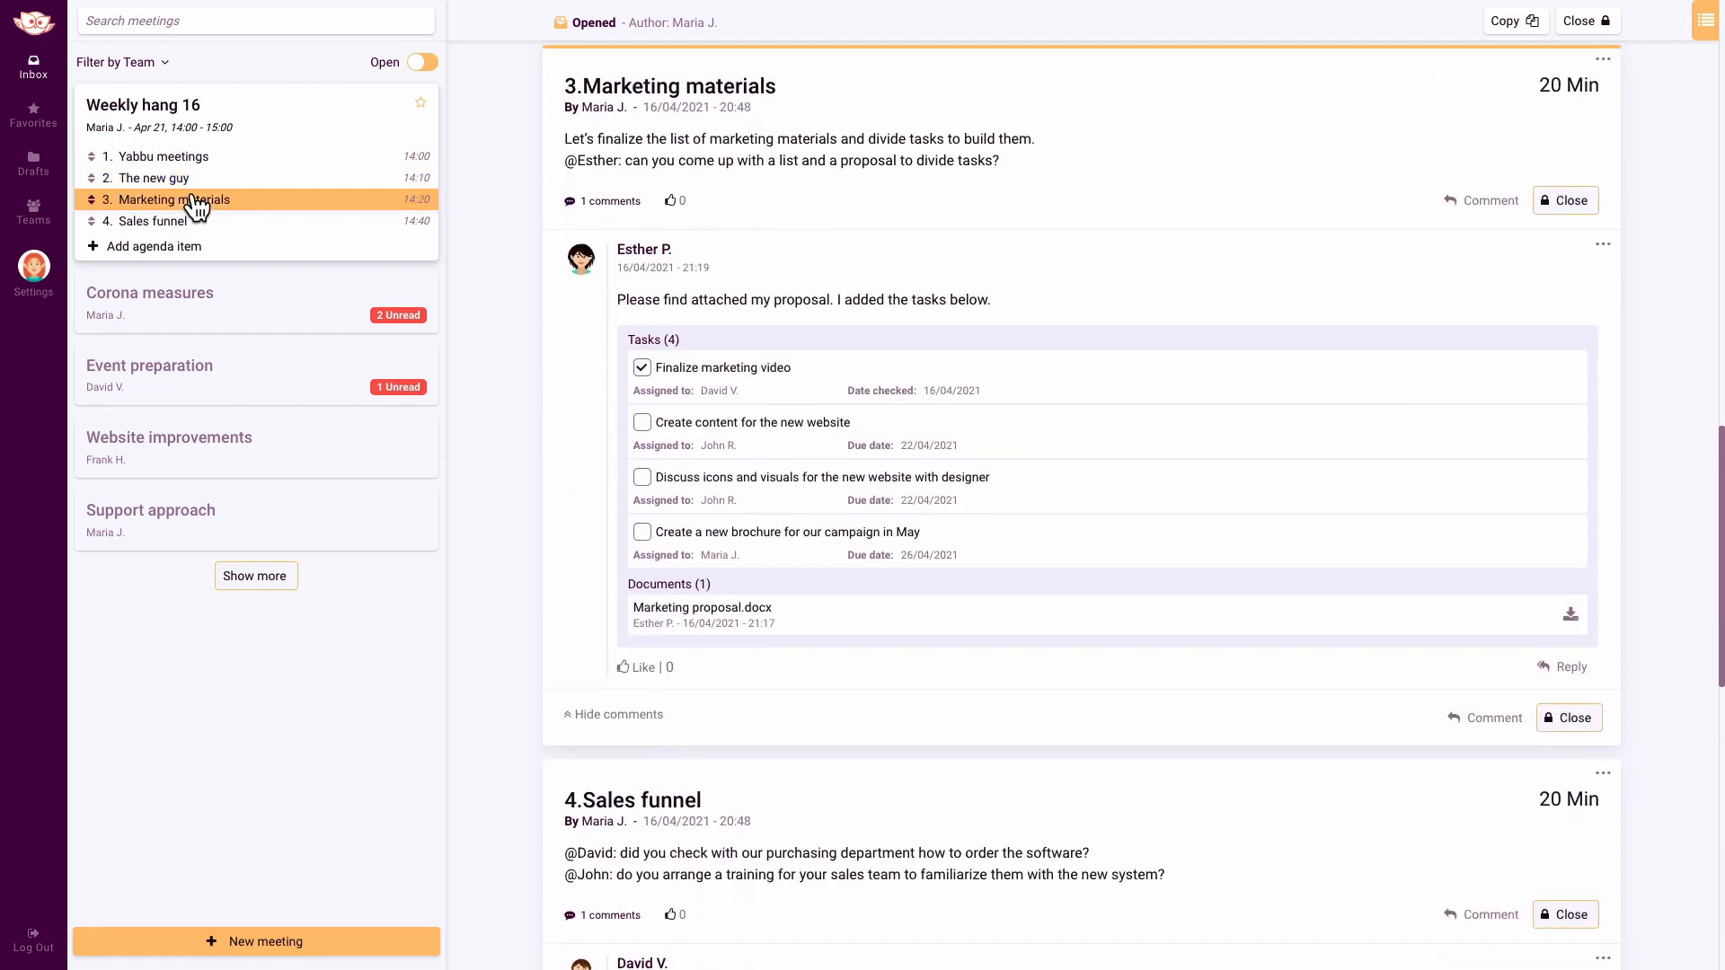
left_click(179, 127)
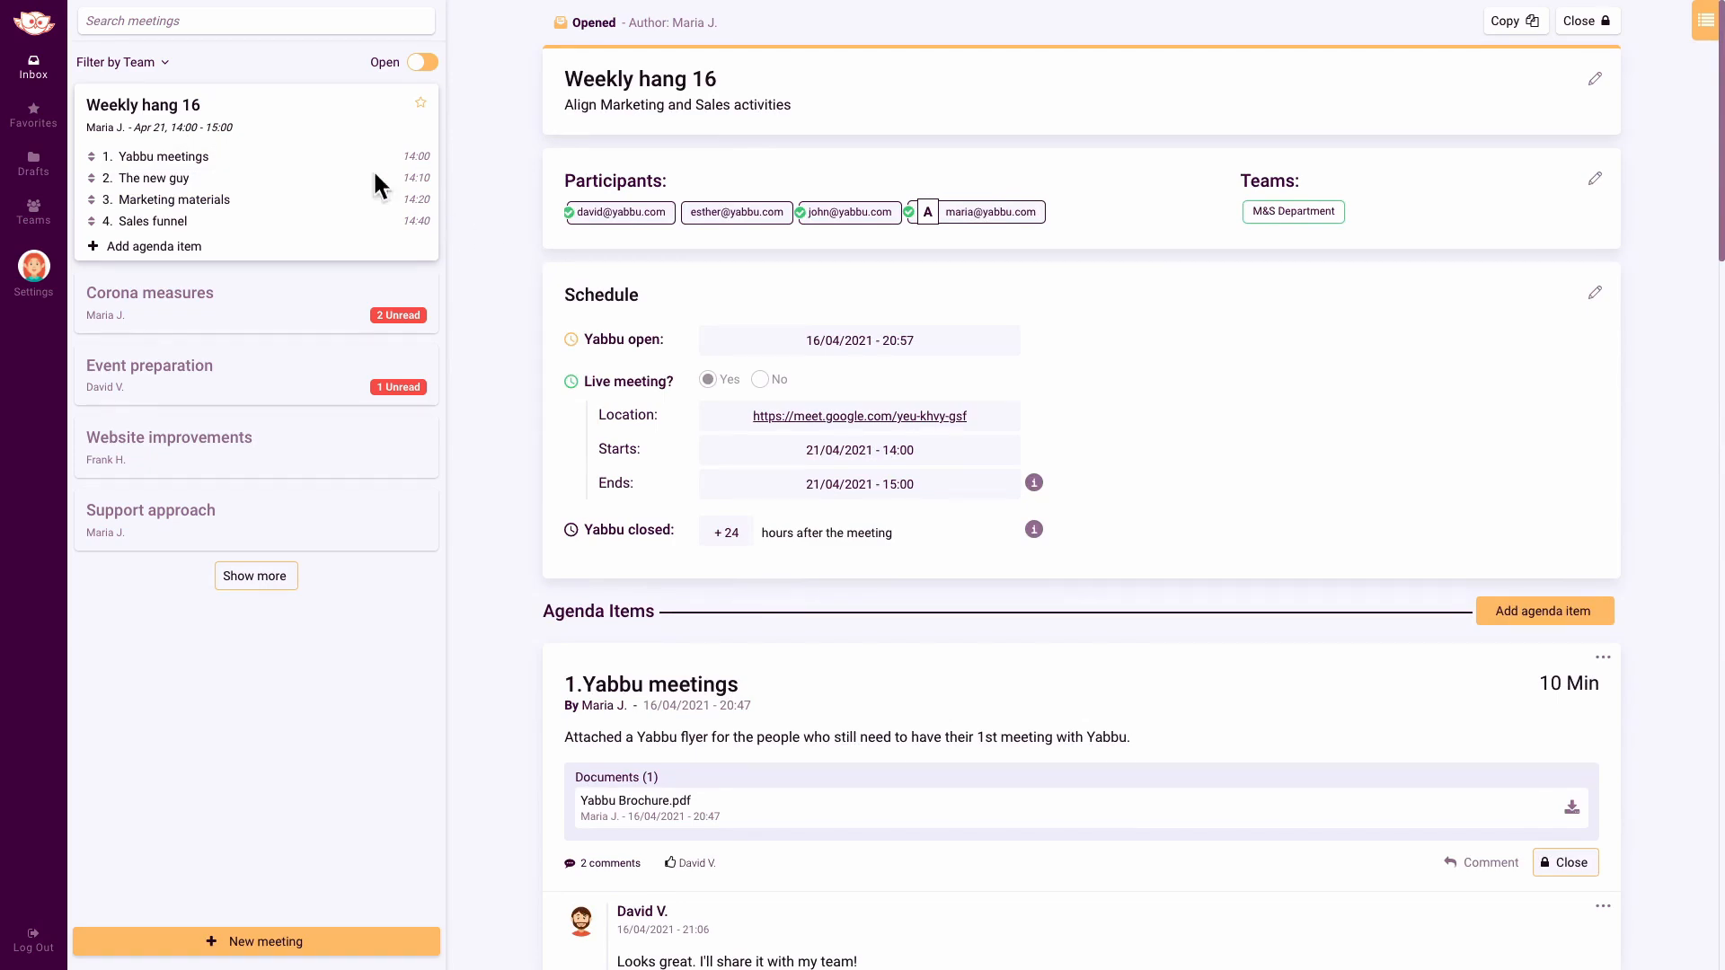
- Reply 'thanks!' to the first Yabbu meetings comment and like the next one
left_click(286, 165)
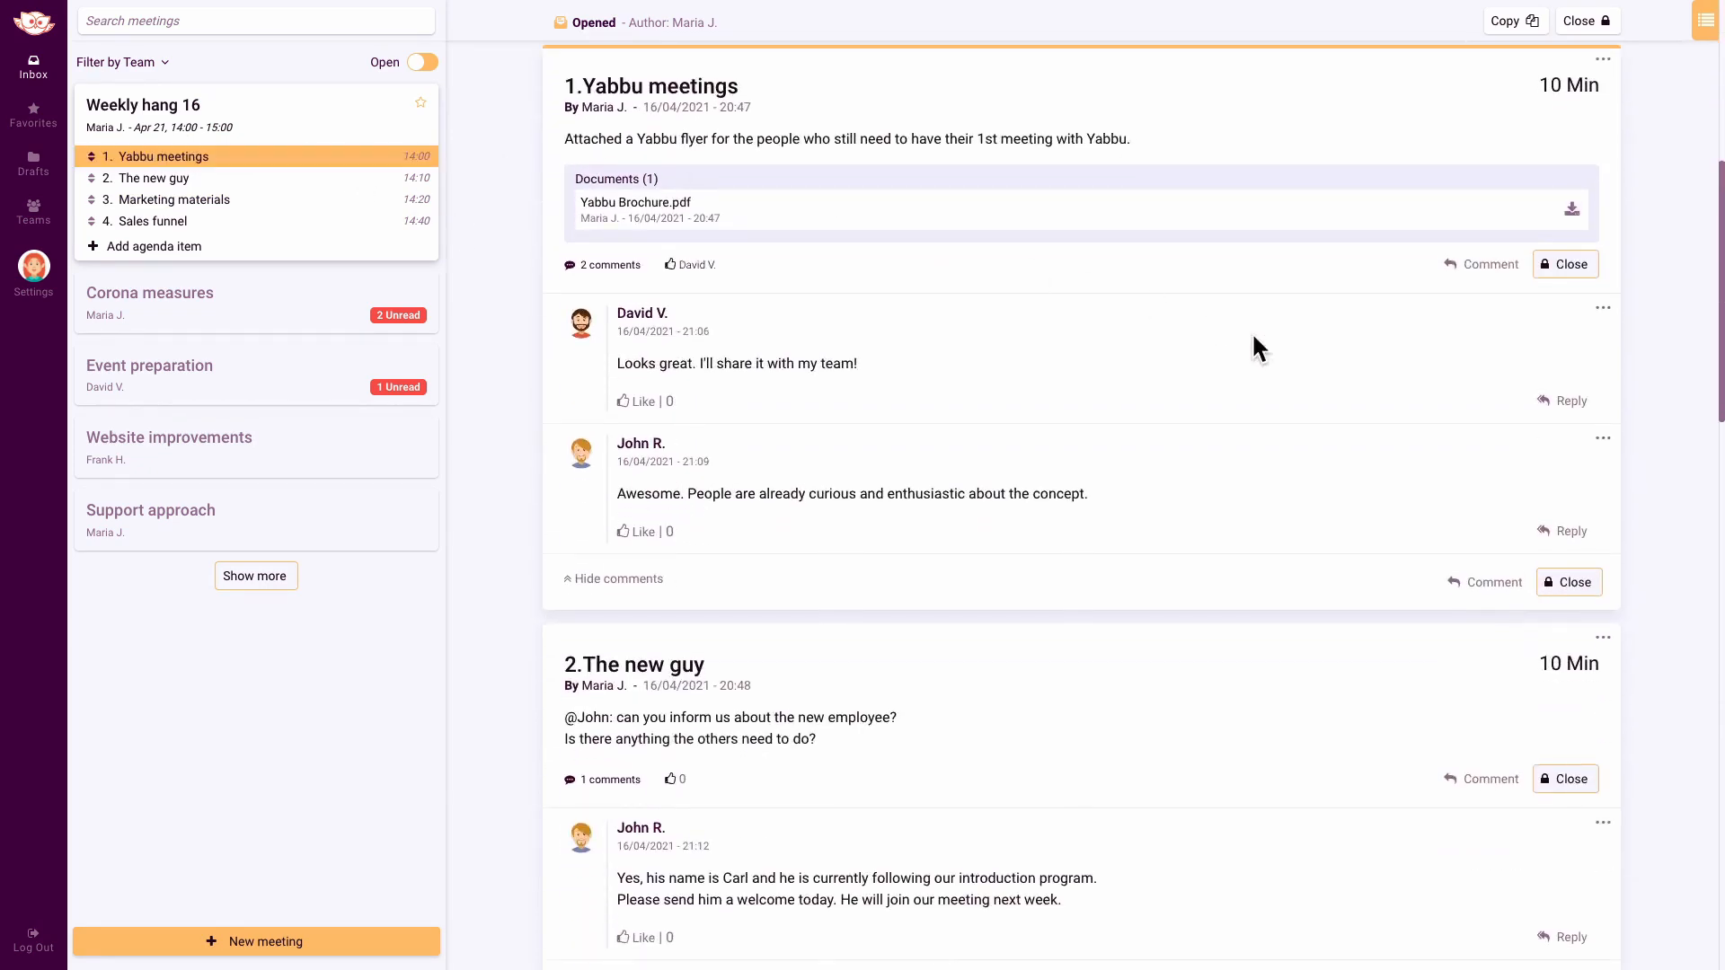
left_click(1561, 401)
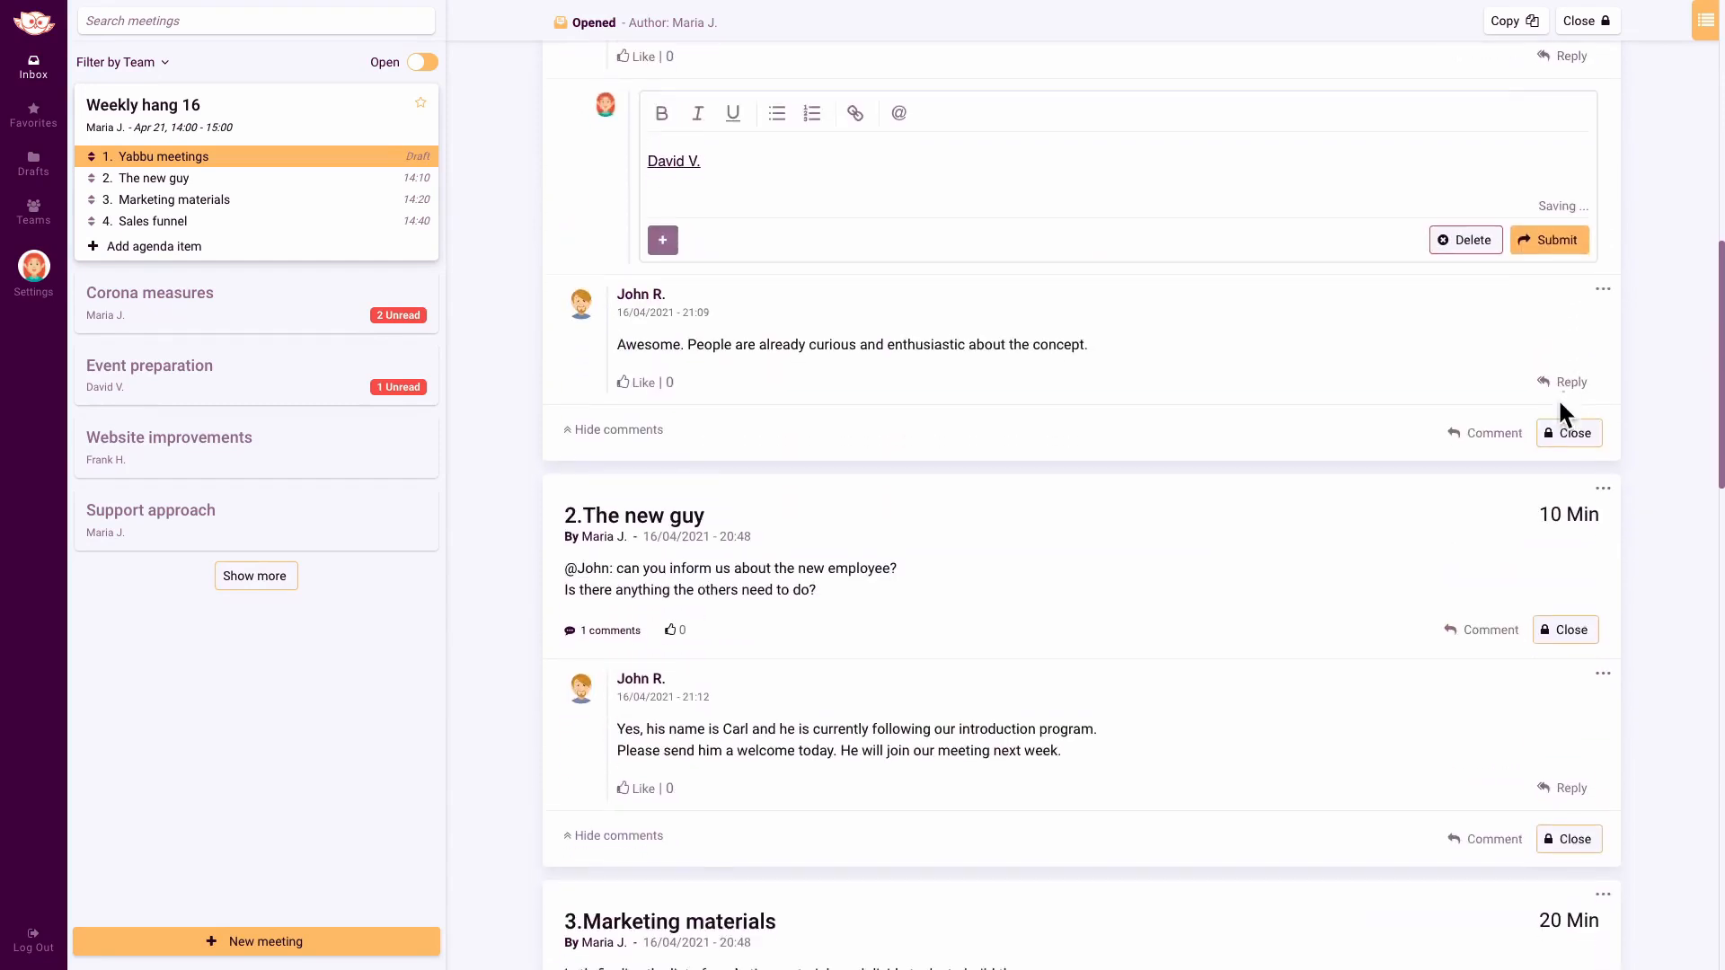
left_click(1024, 155)
type("th")
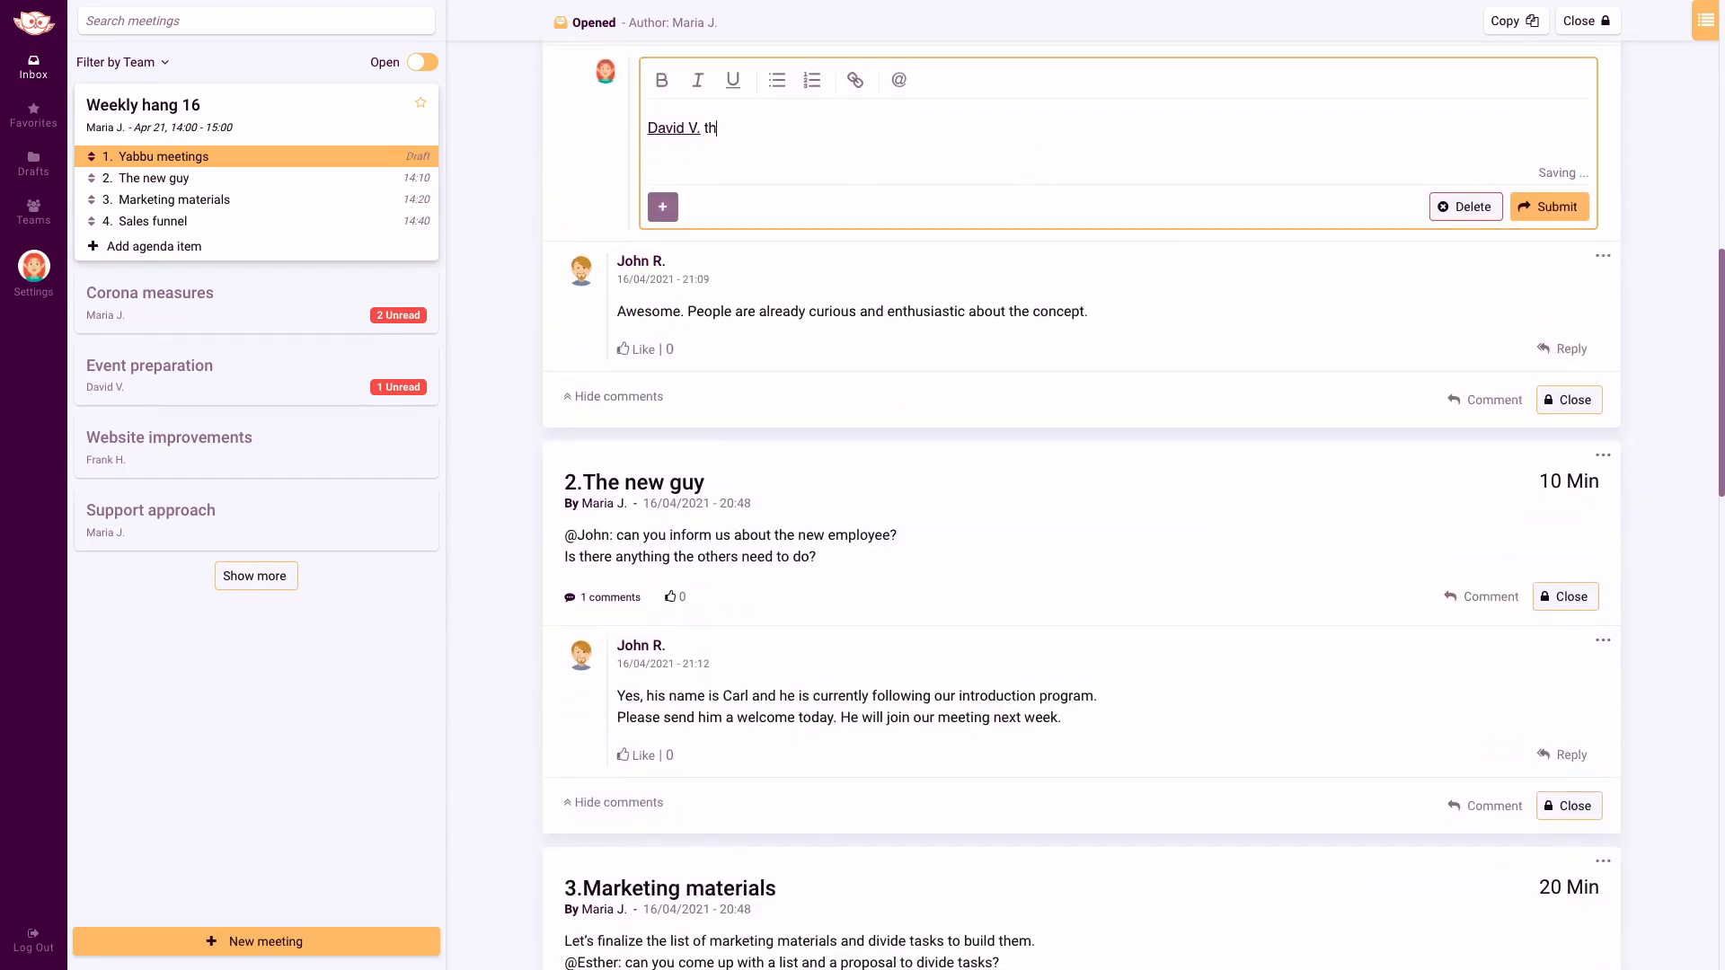
type("anks!")
left_click(1551, 196)
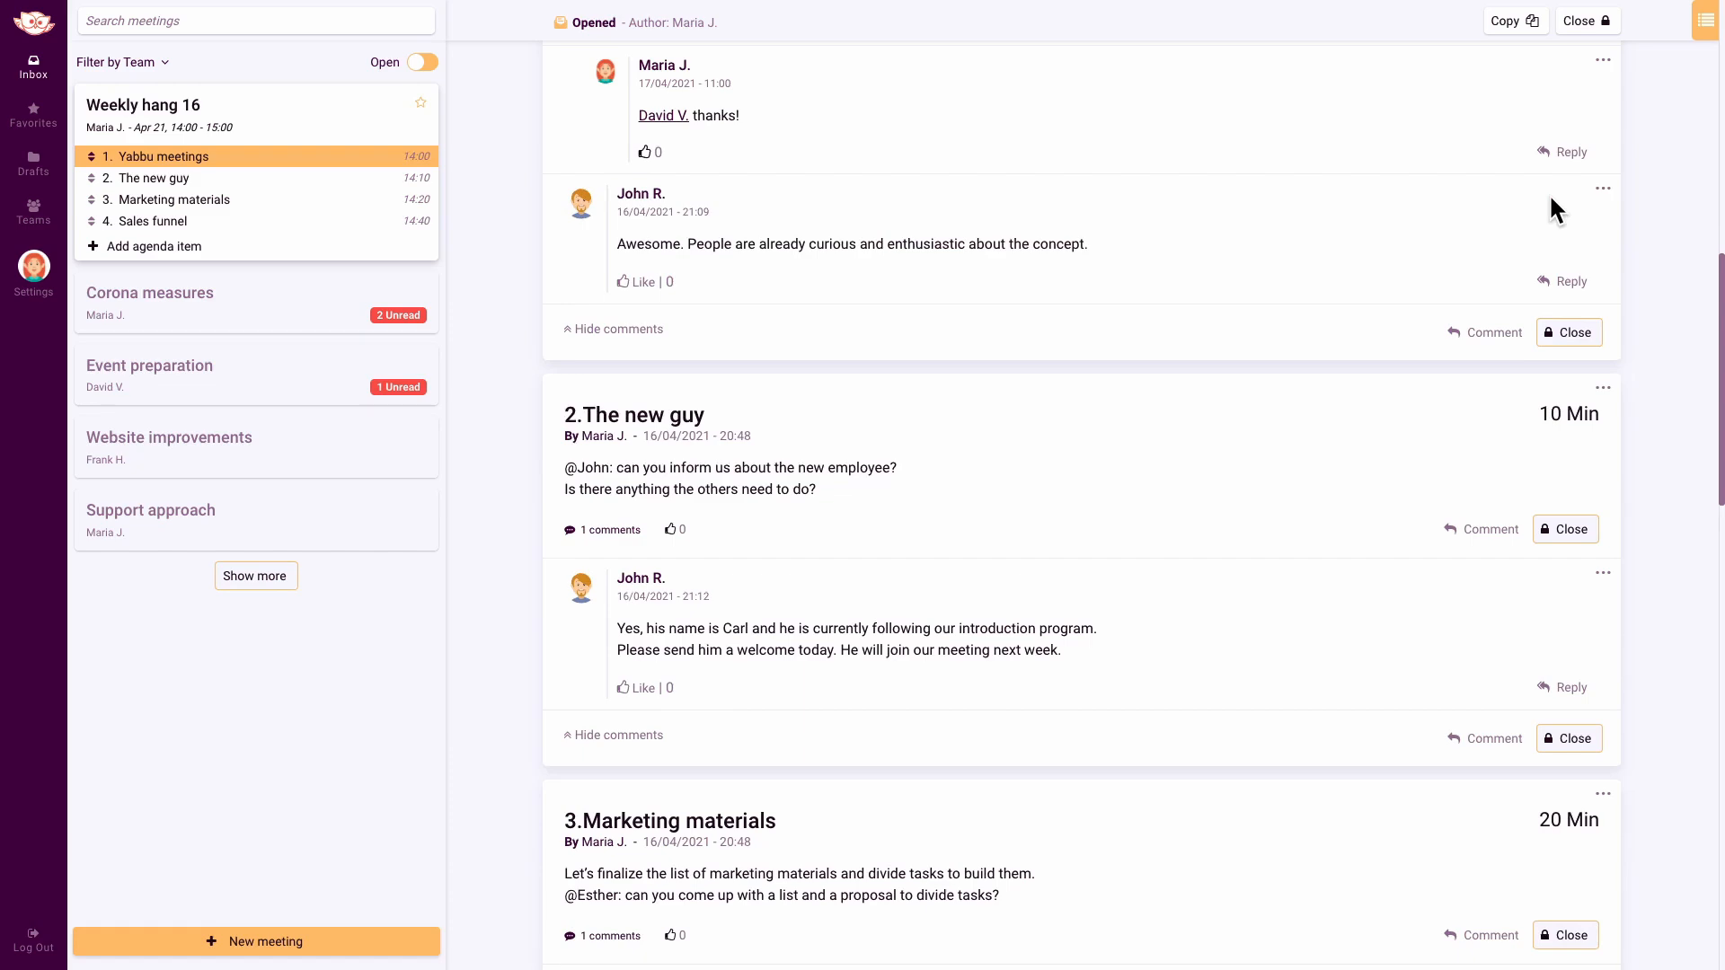
left_click(644, 282)
- Begin a reply to the Sales funnel comment starting with 'that's'
left_click(288, 221)
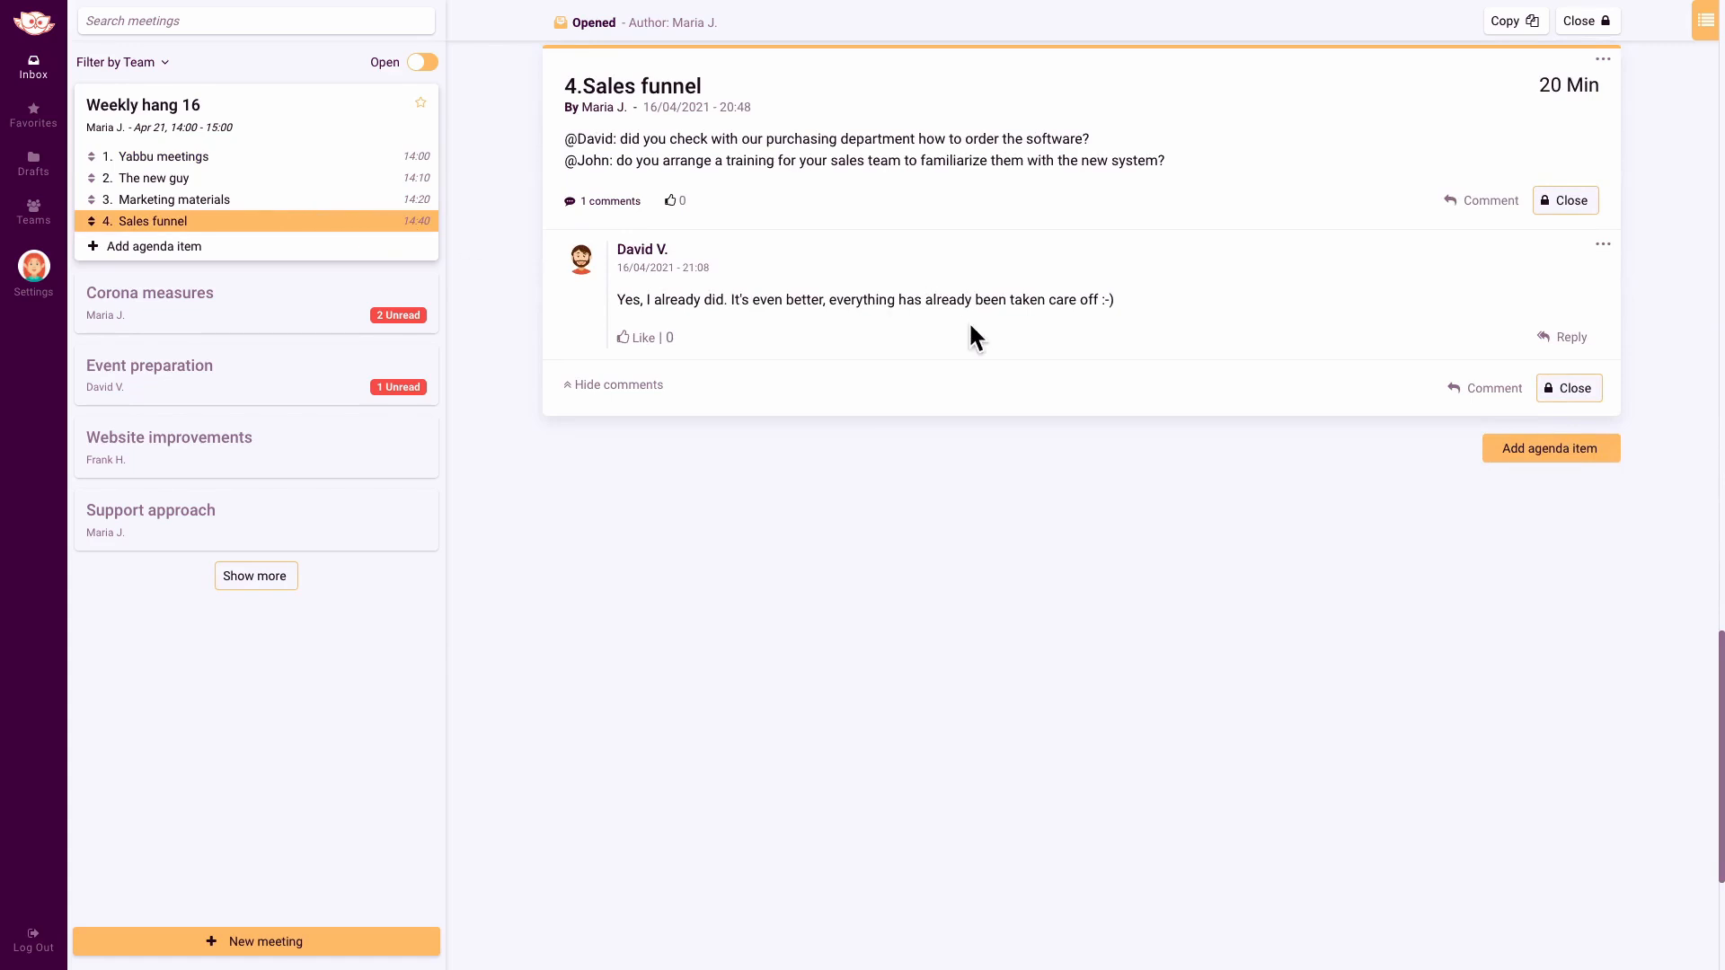
left_click(1563, 338)
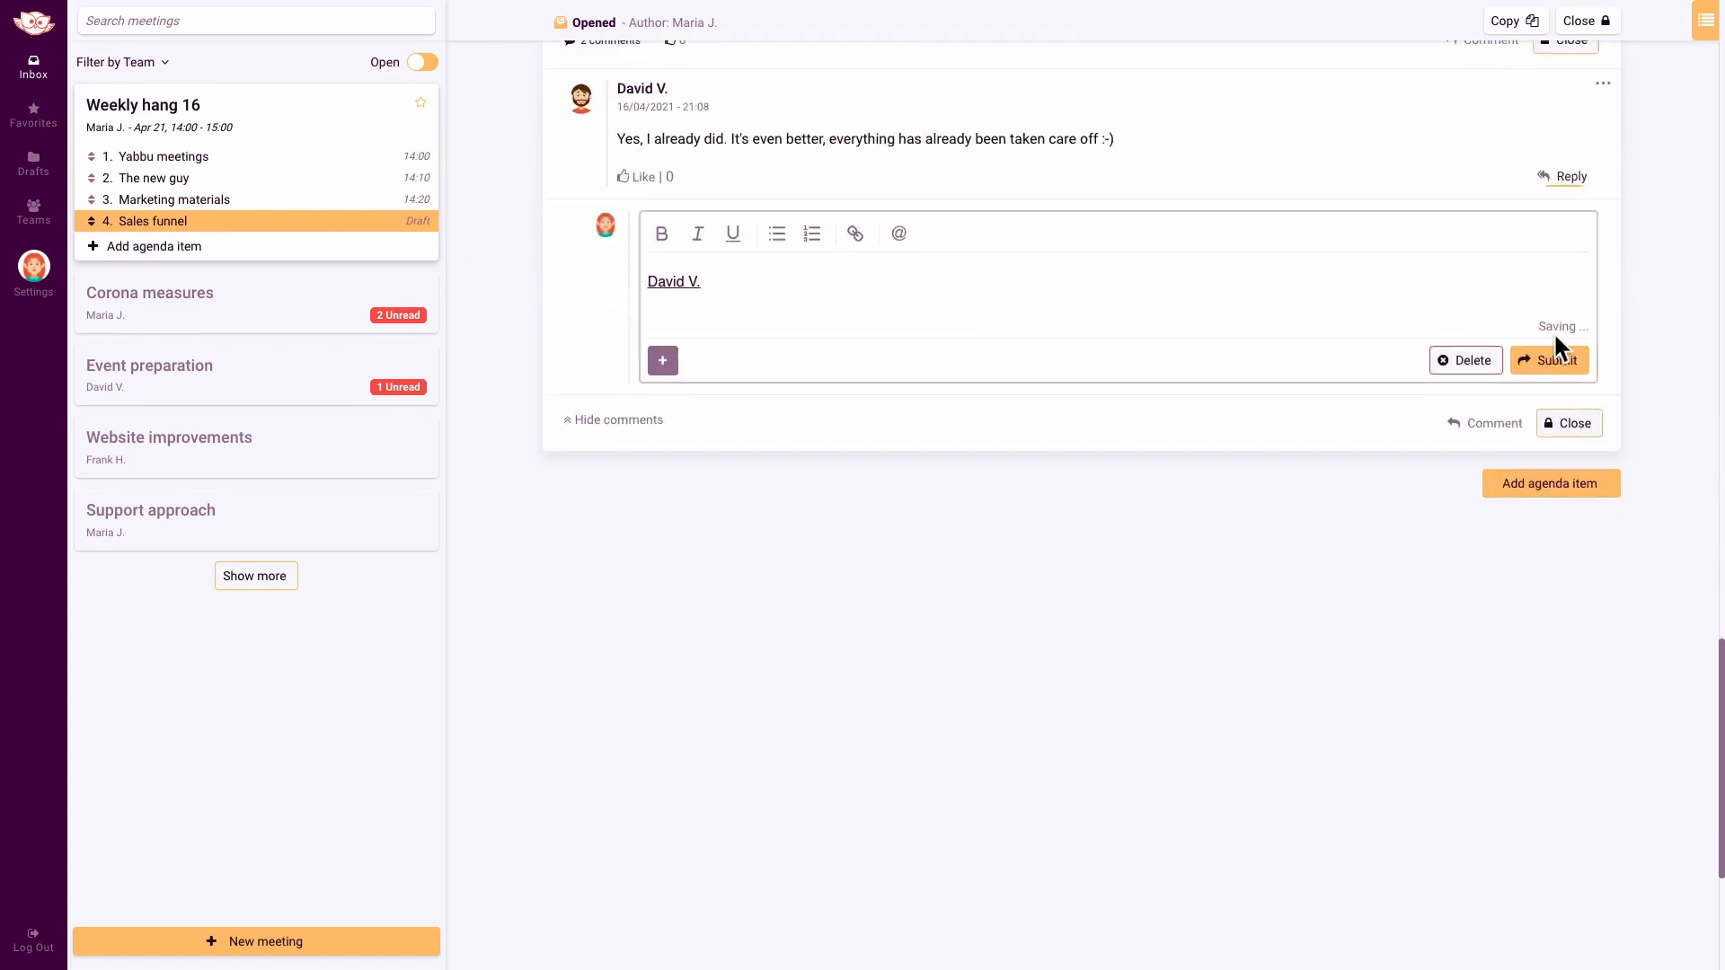
left_click(1293, 131)
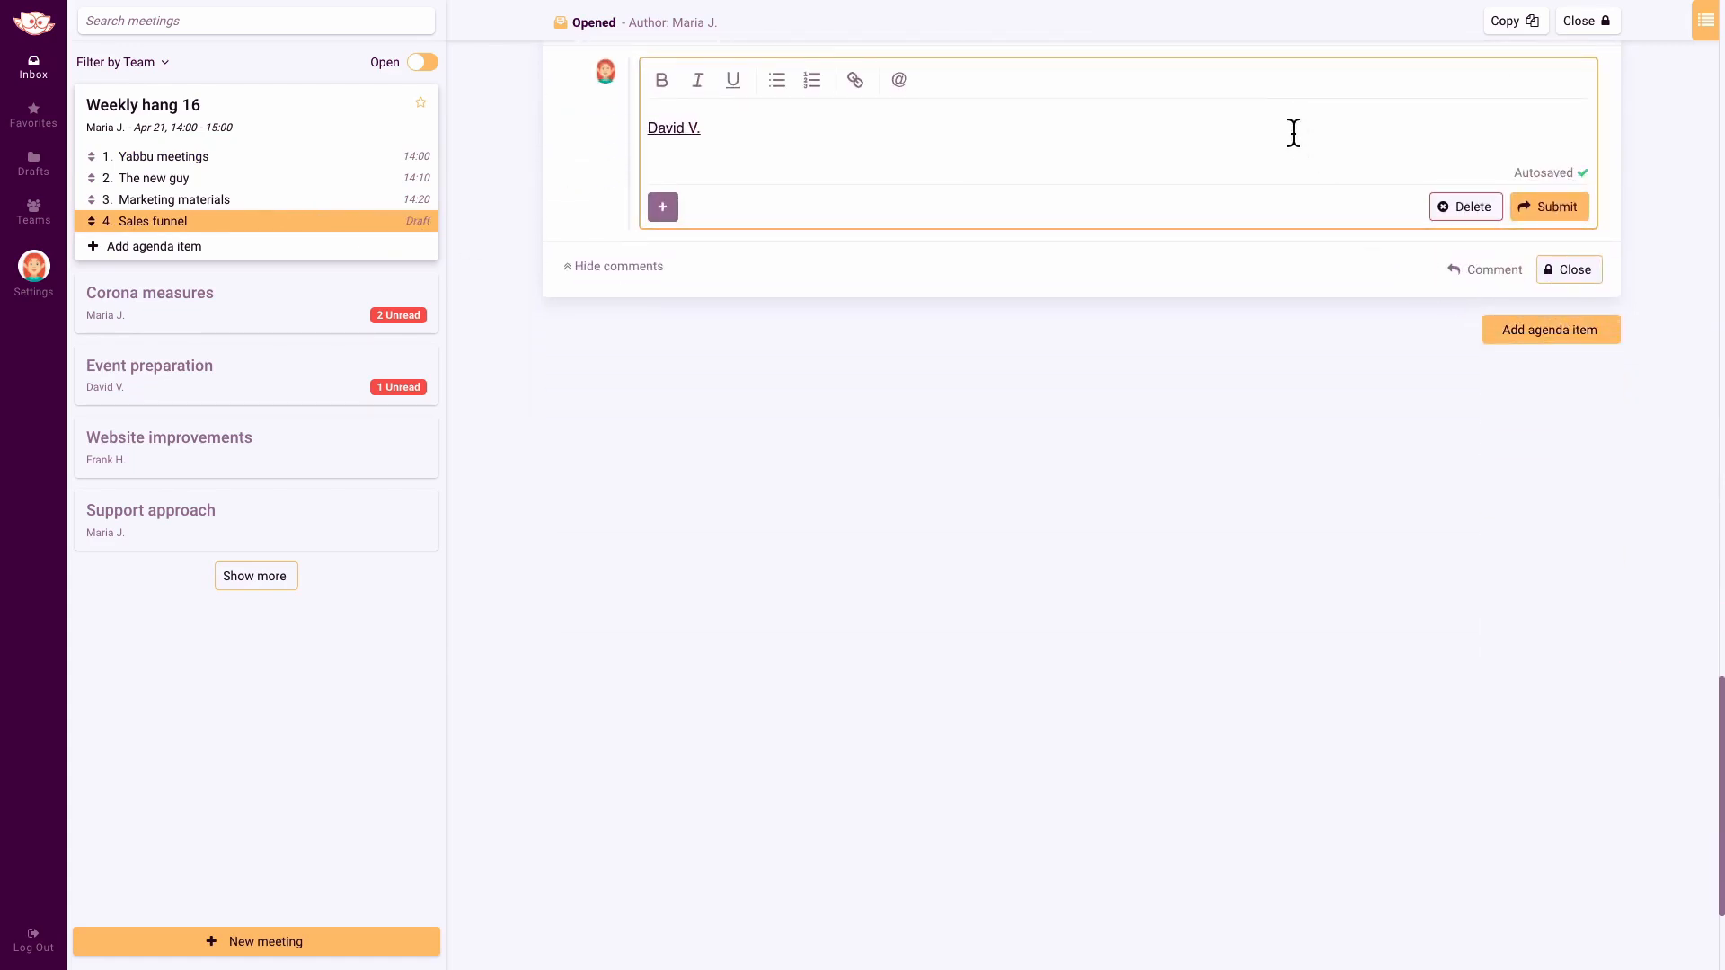
type("that's really great.")
- Add task 'Check remaining budget.' for the replying participant, due 21/04/2021, and post the reply
left_click(662, 206)
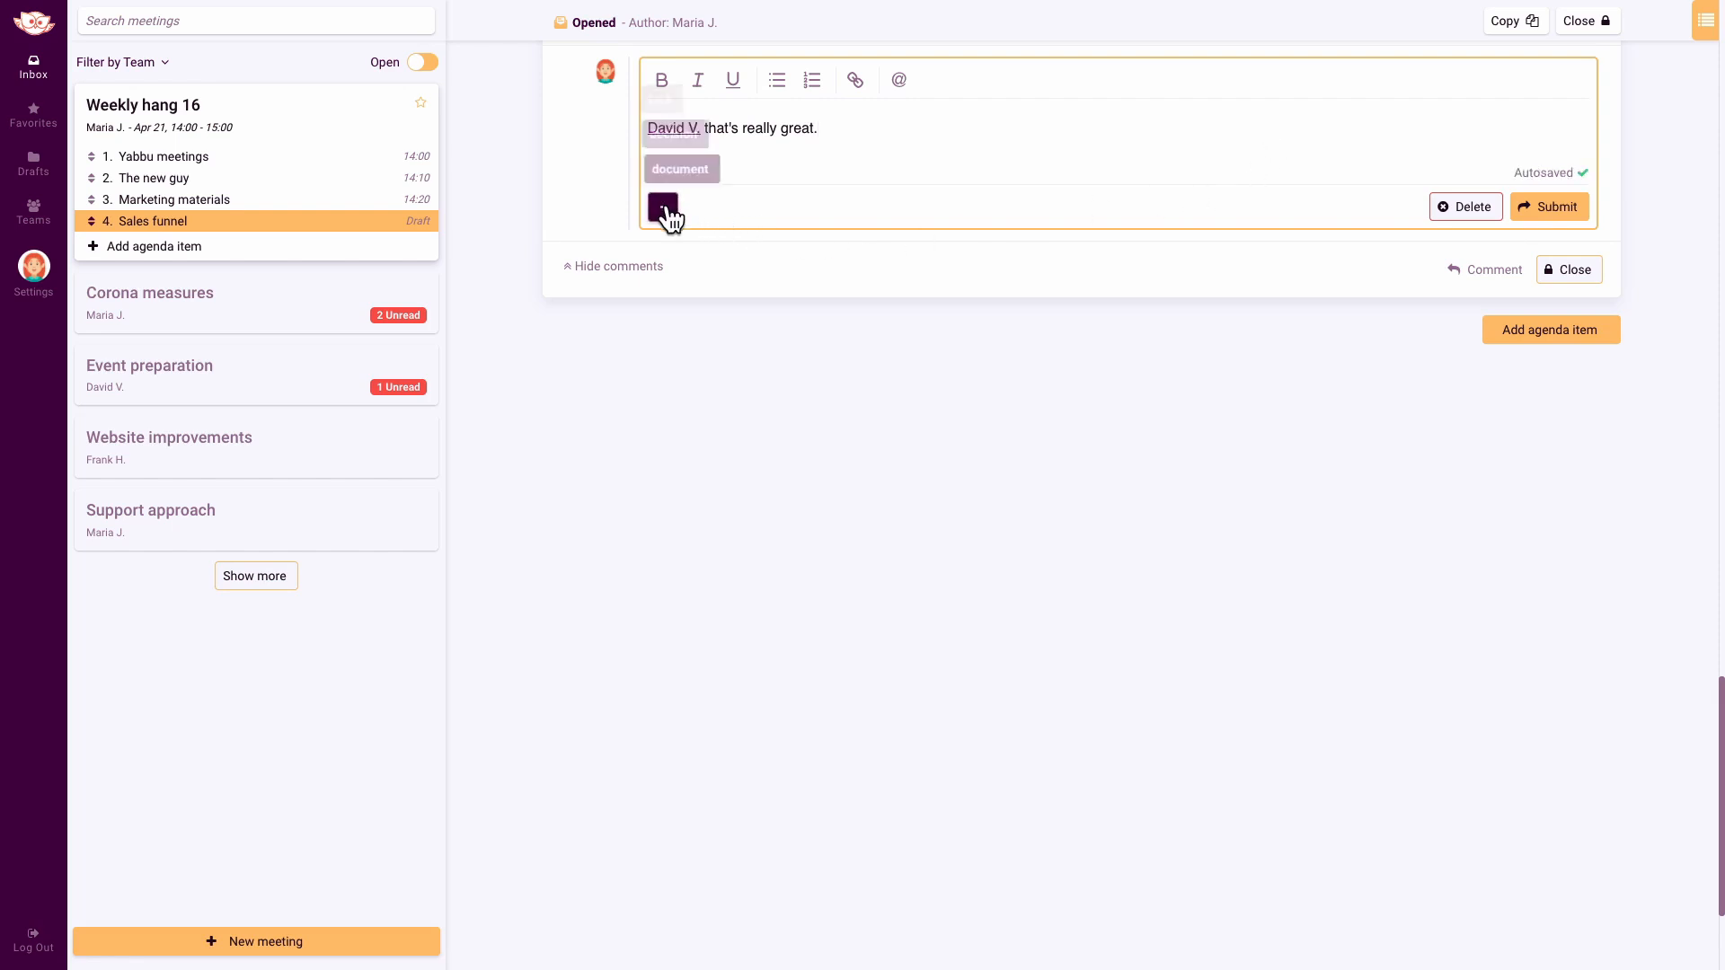
left_click(671, 97)
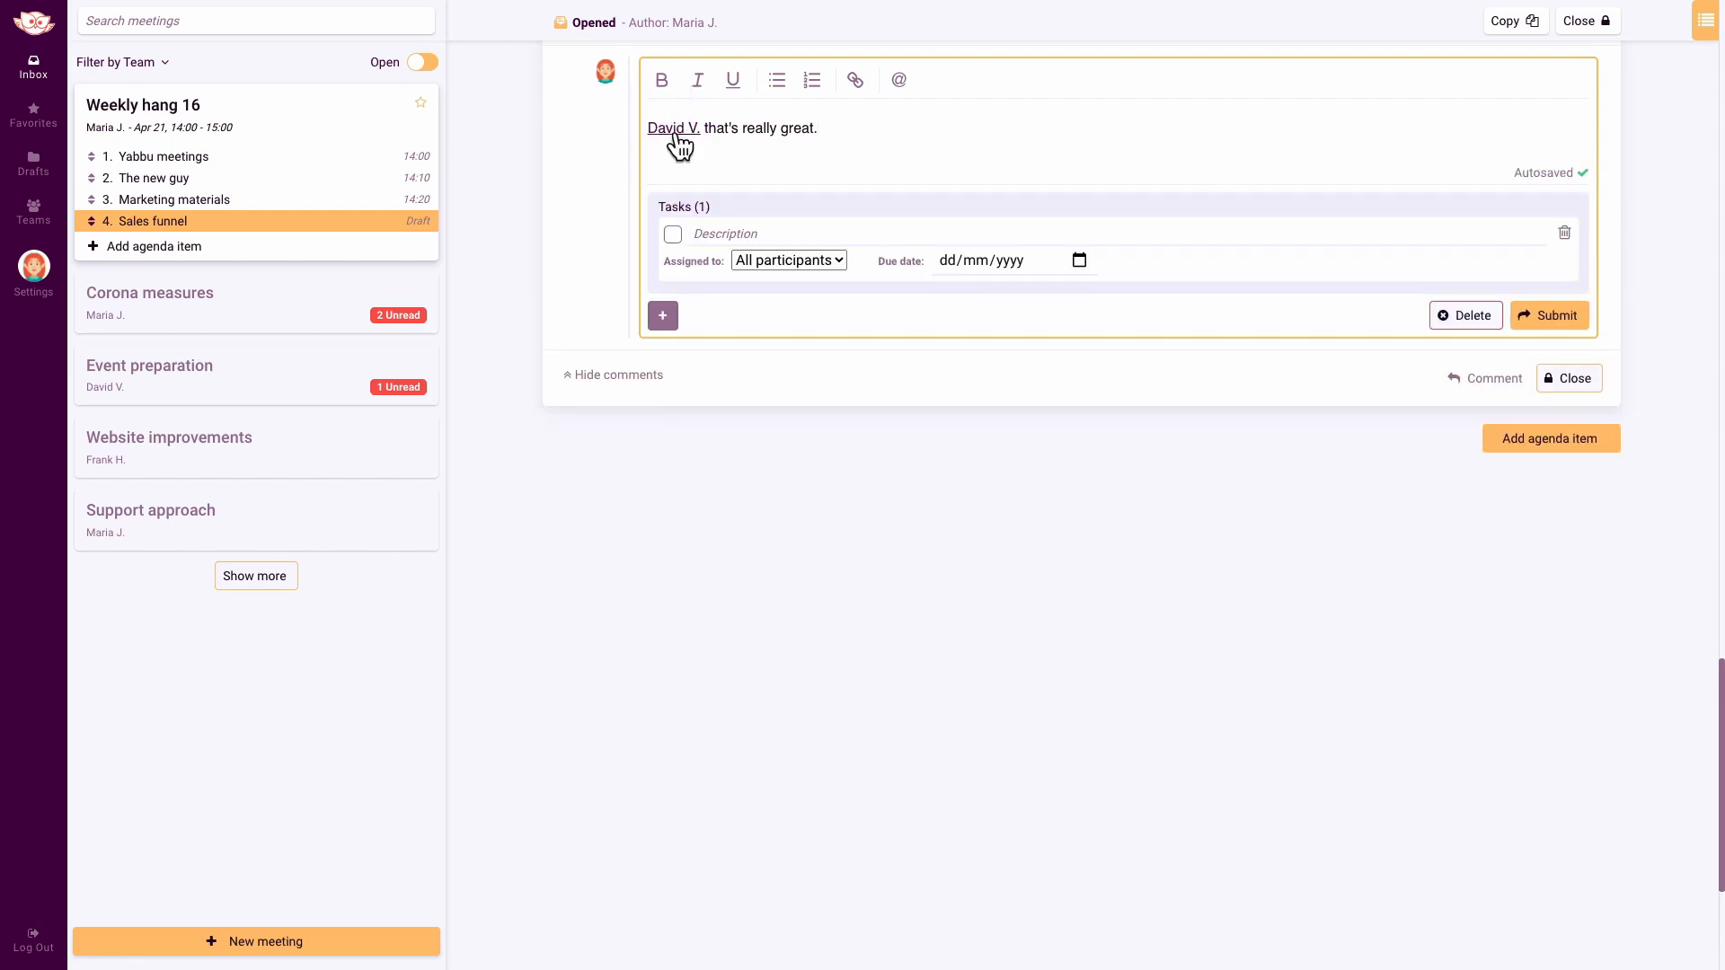
left_click(723, 230)
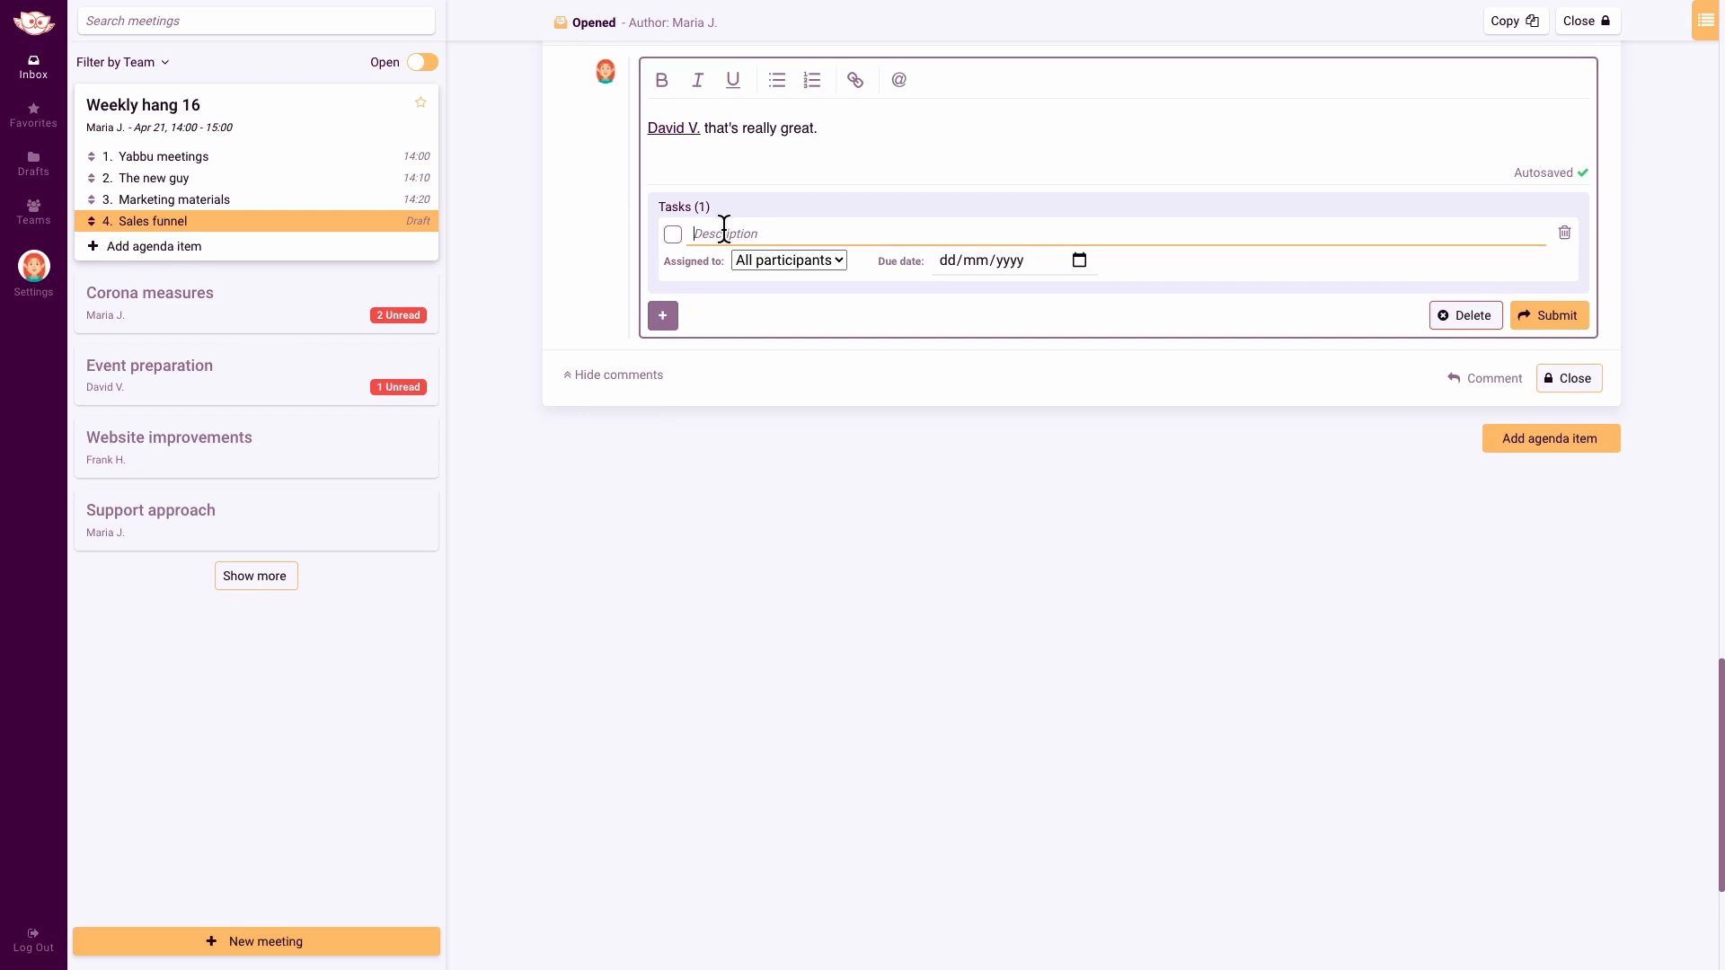
type("Check remaining budget.")
left_click(833, 259)
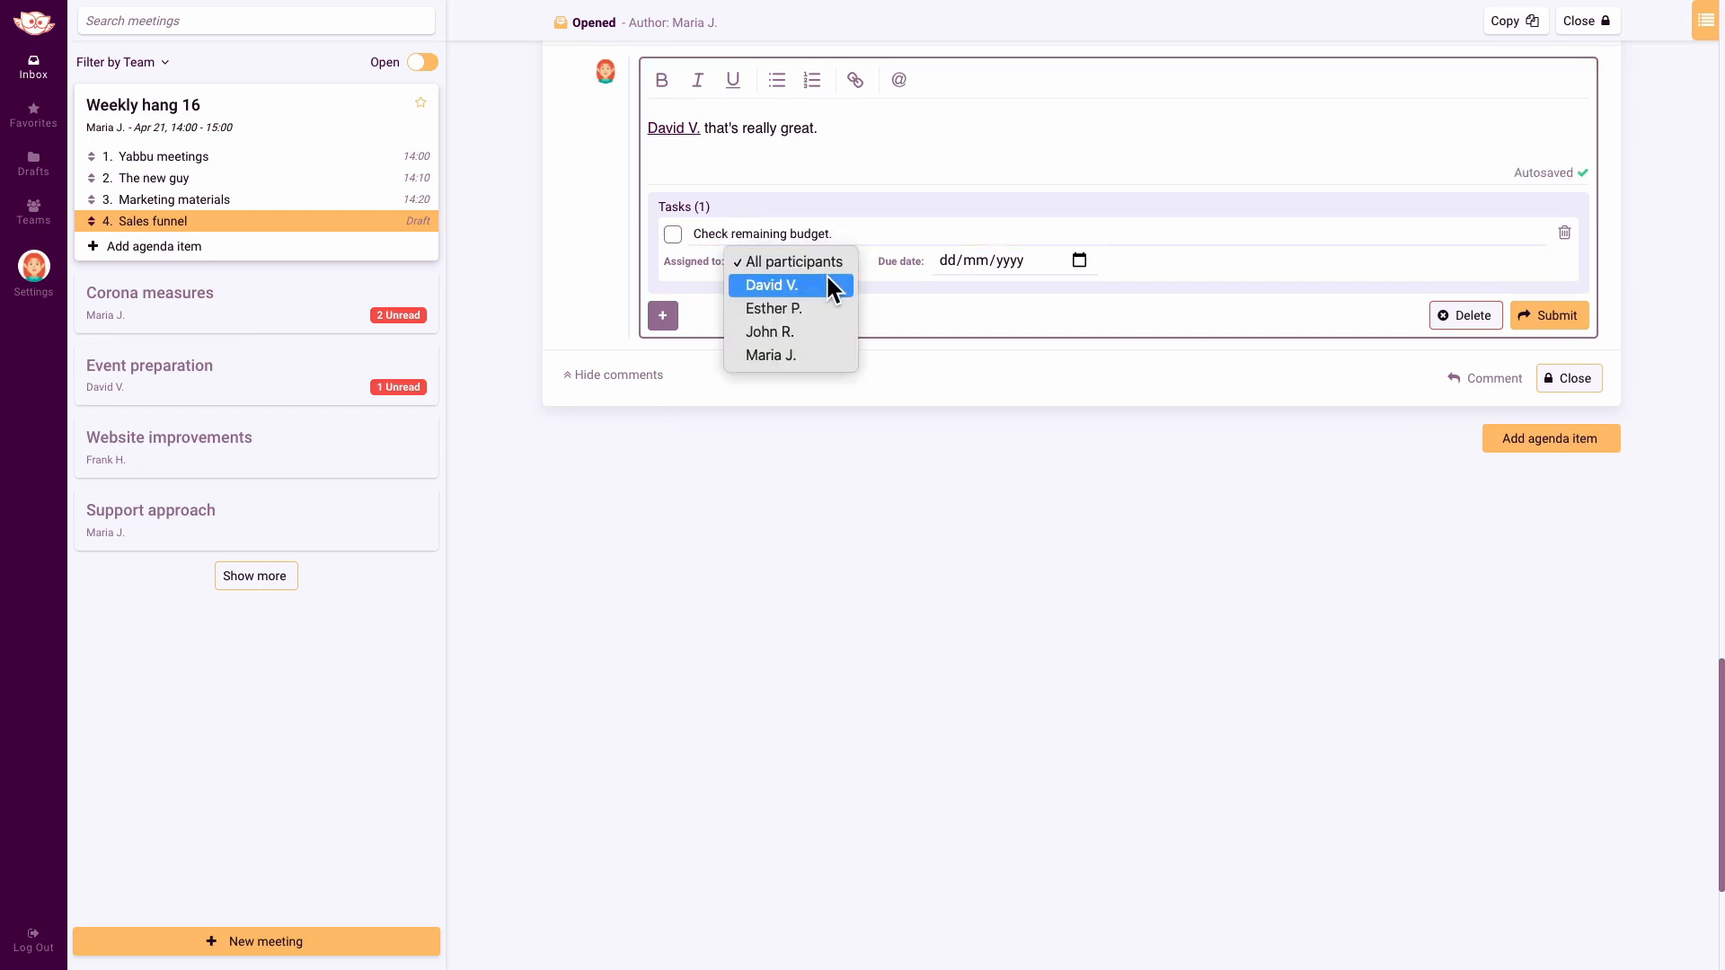
left_click(827, 280)
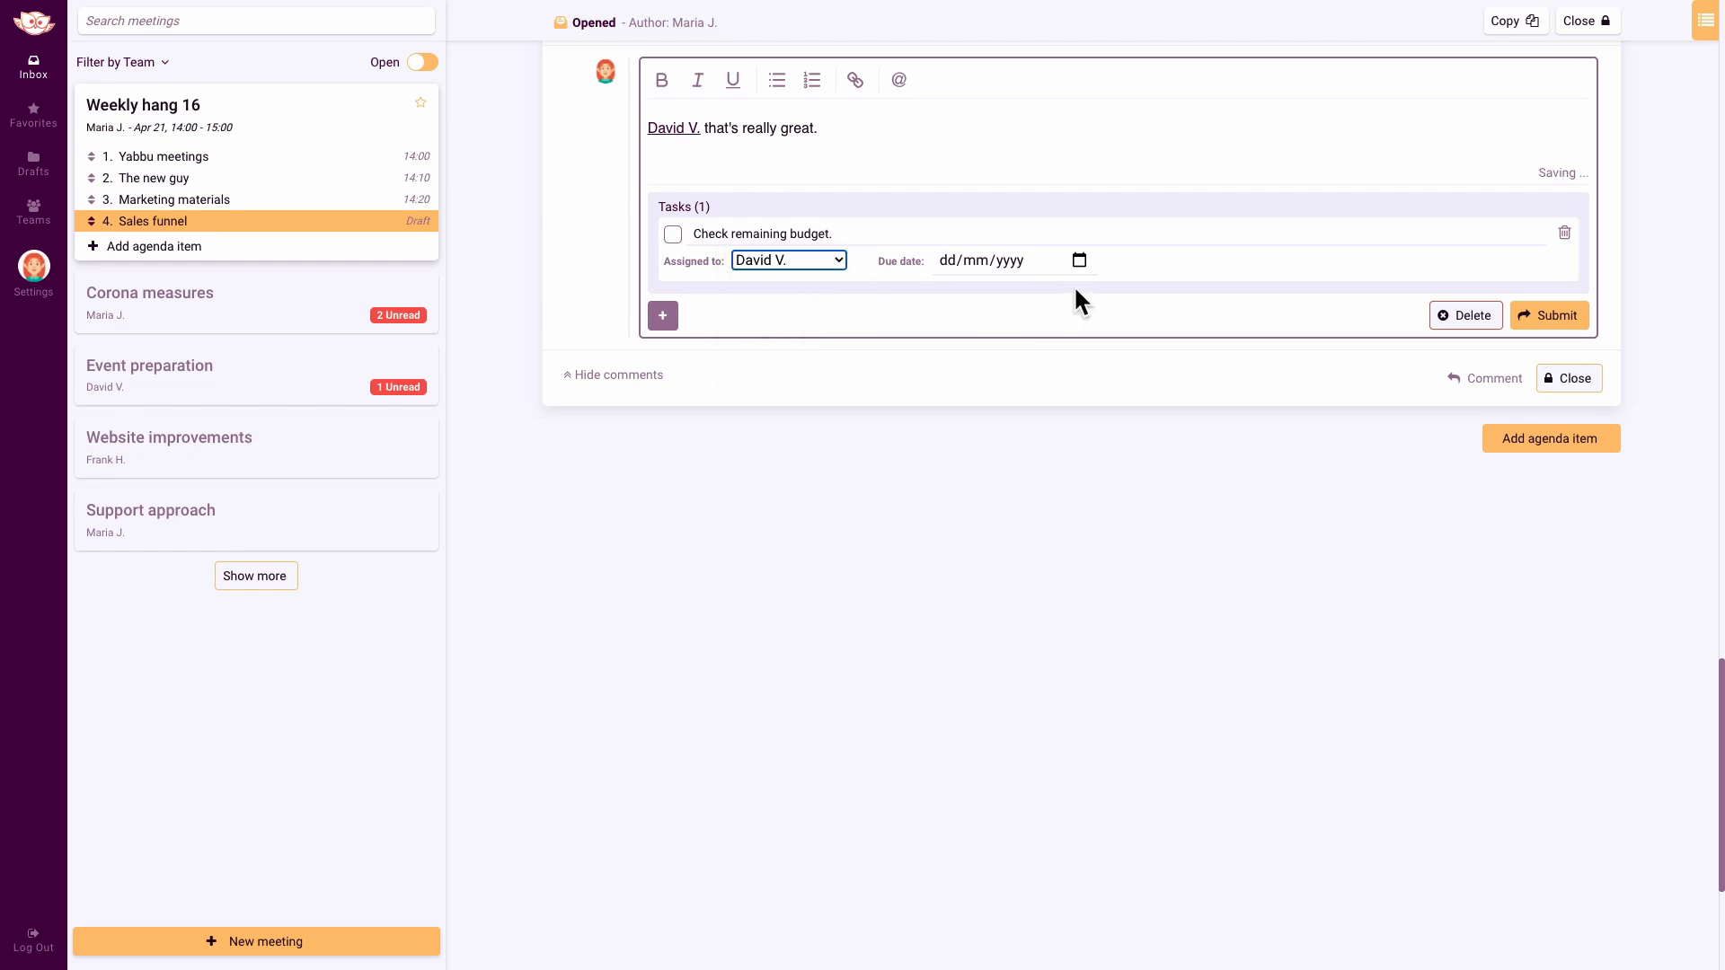
left_click(1079, 260)
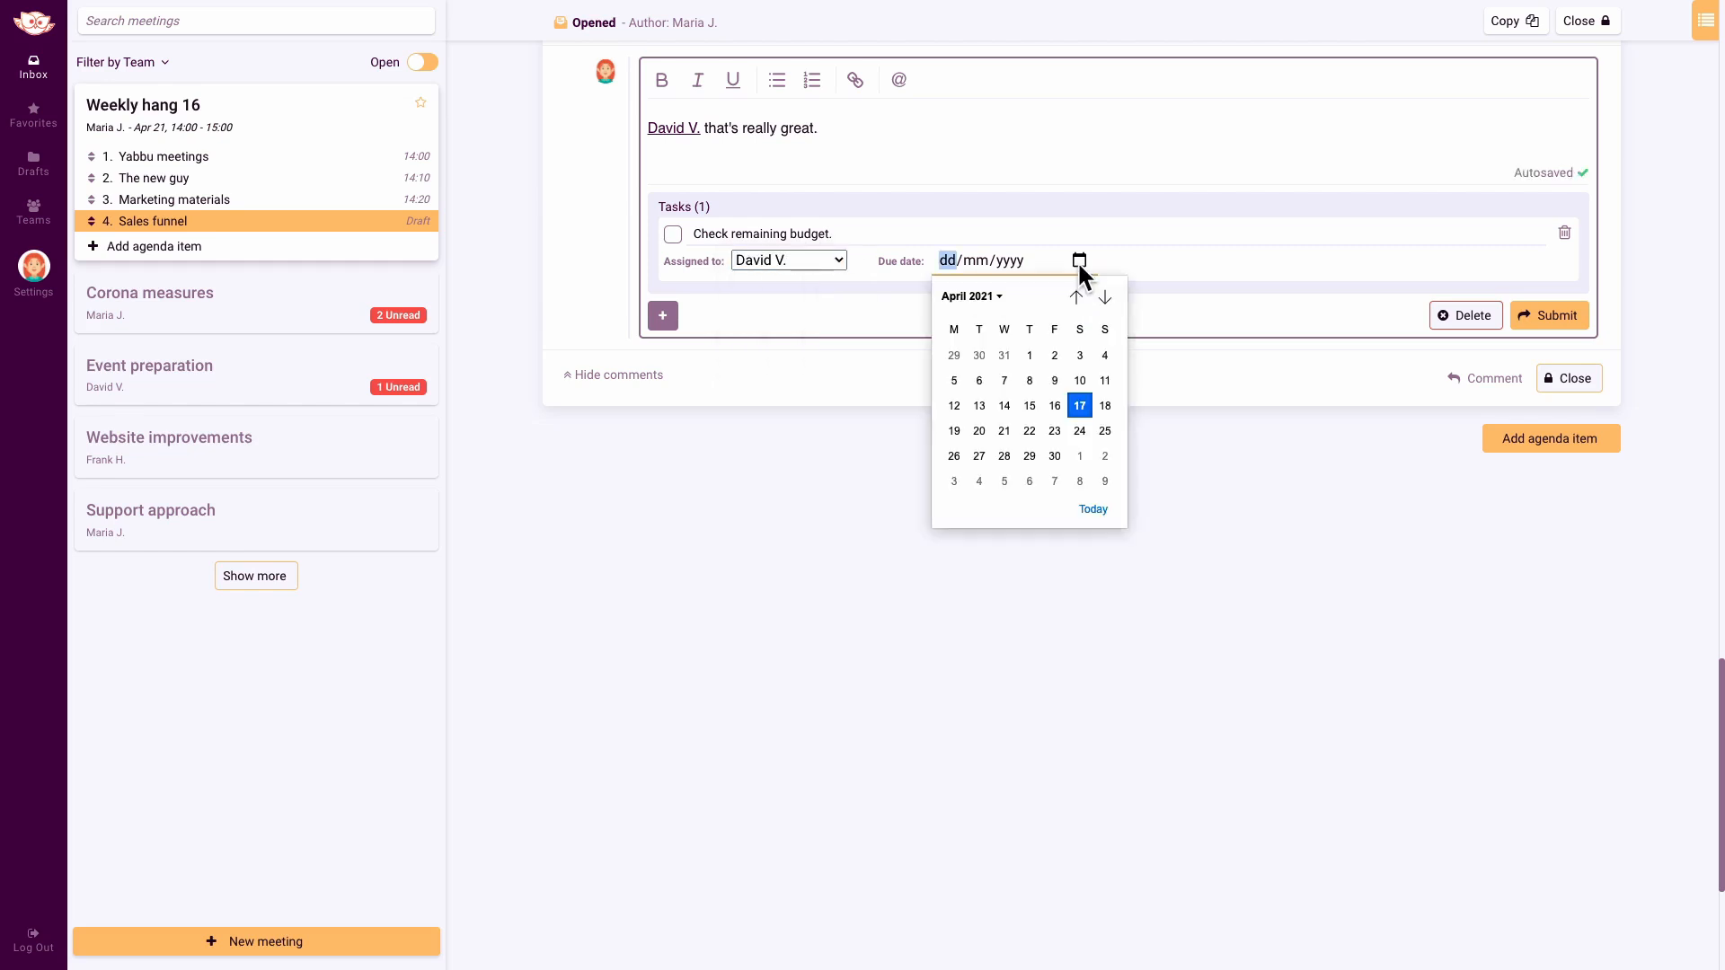
left_click(1005, 432)
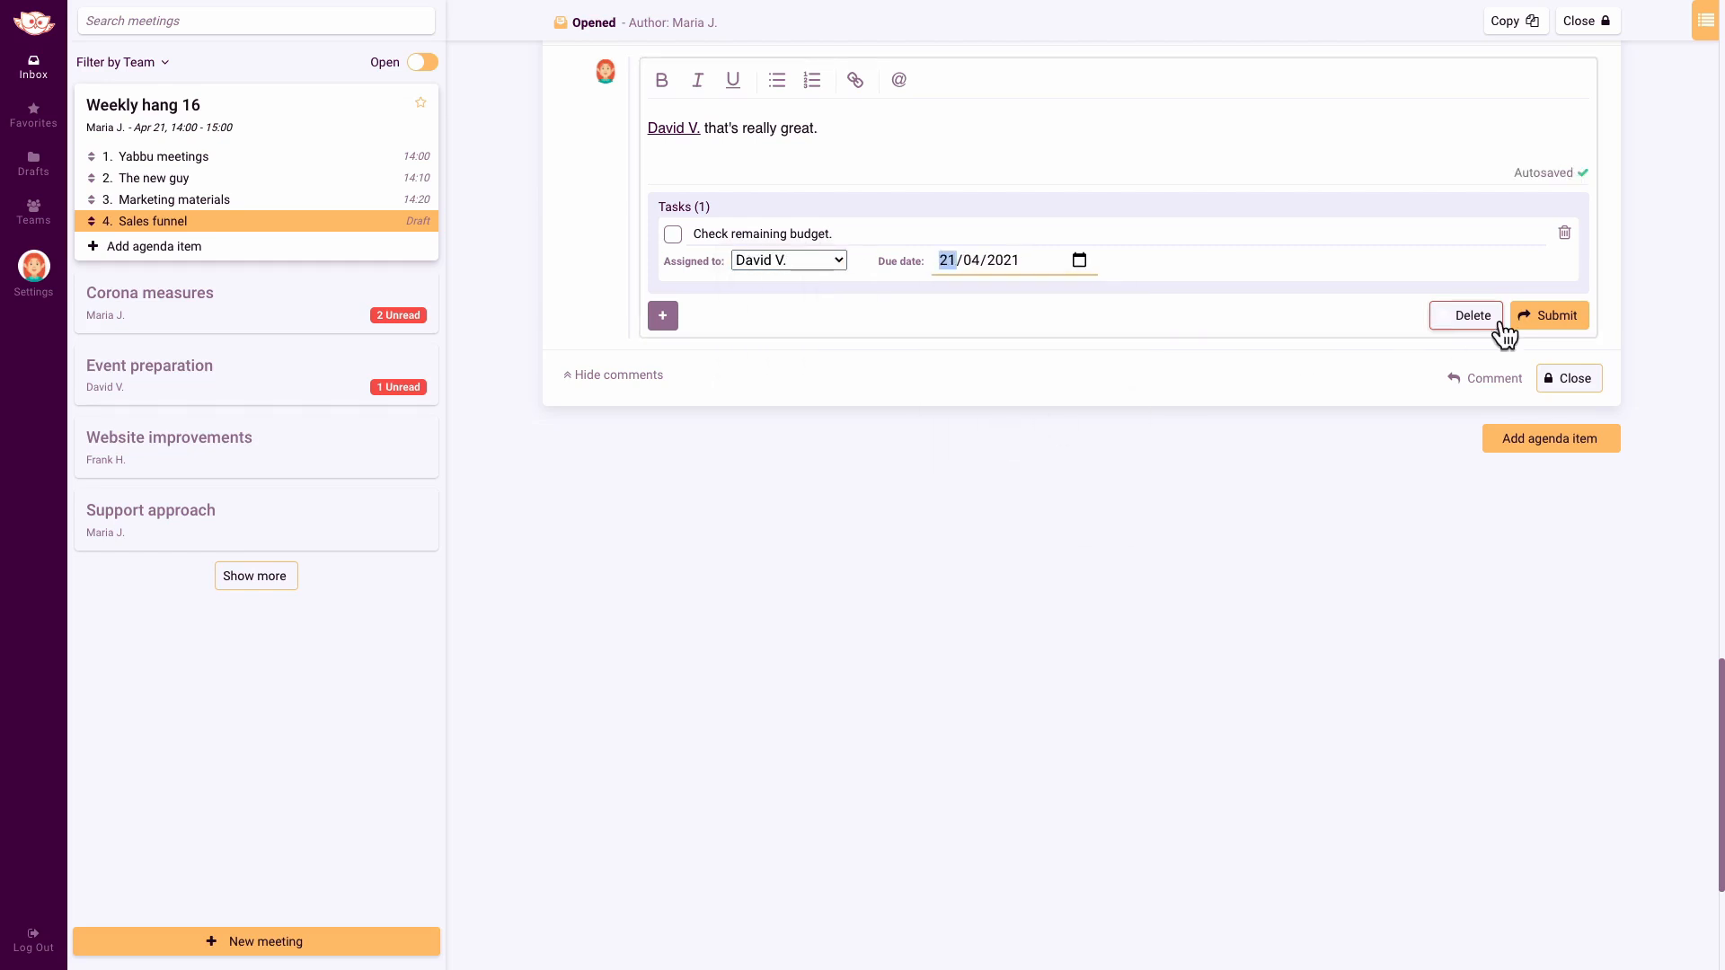
left_click(1574, 319)
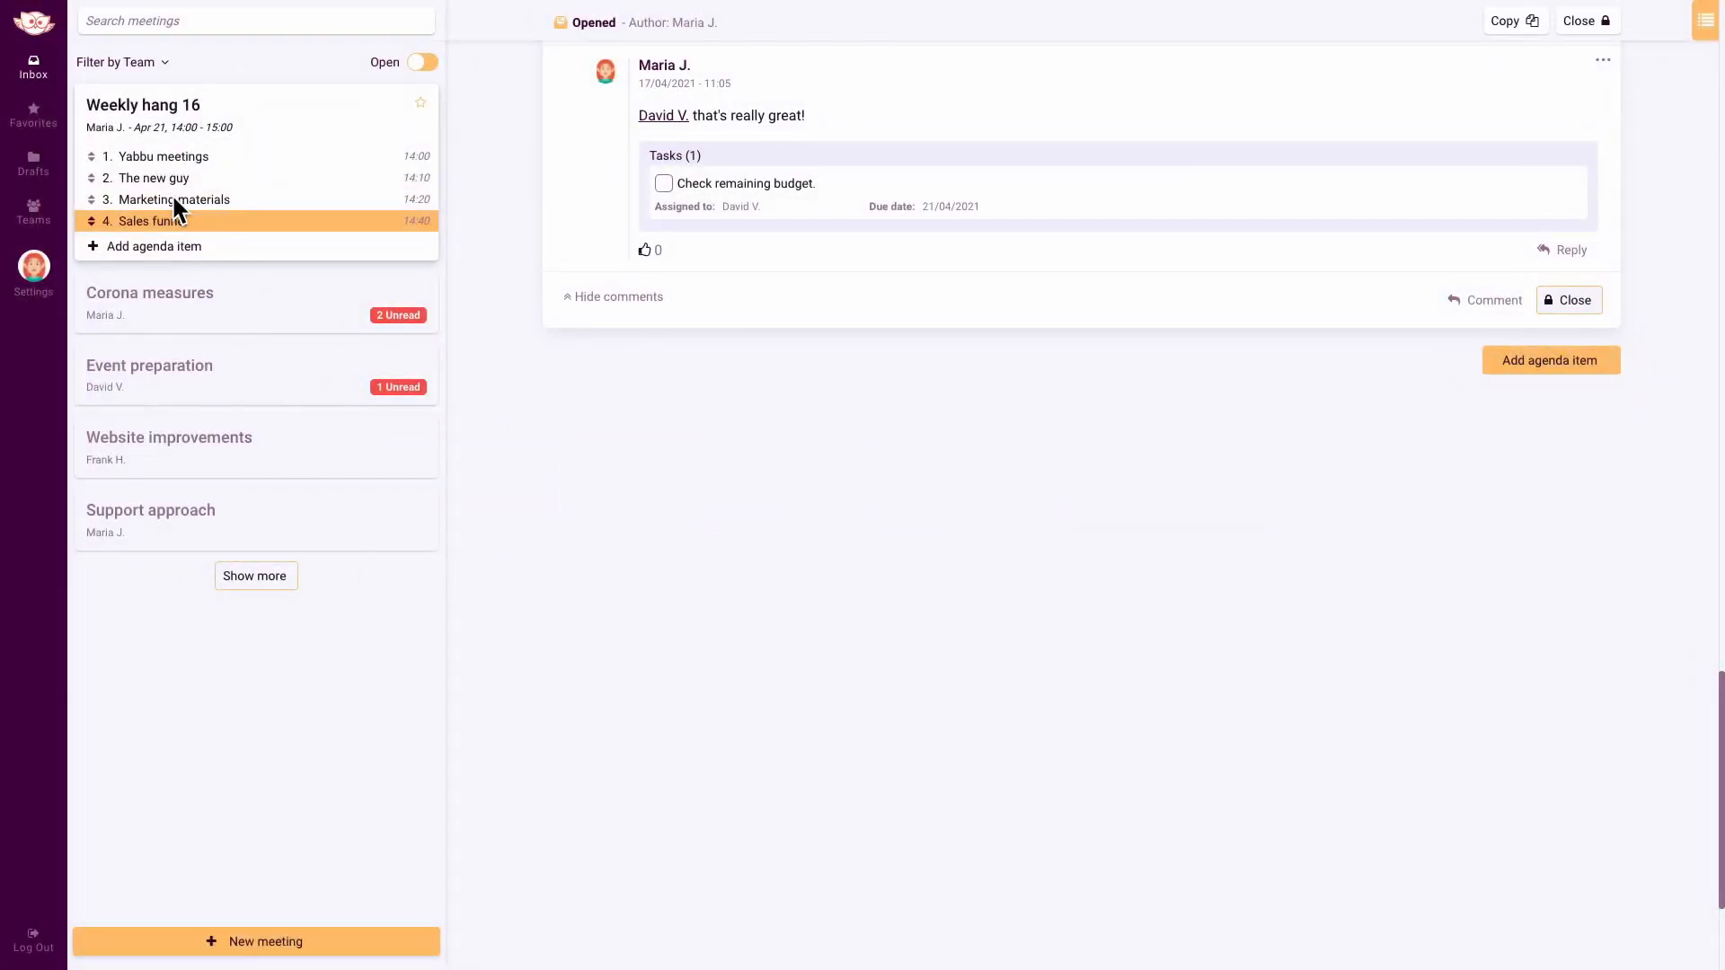
- Conclude Yabbu meetings with decision 'Our goal is to have everyone on Yabbu per July 1.'
left_click(164, 158)
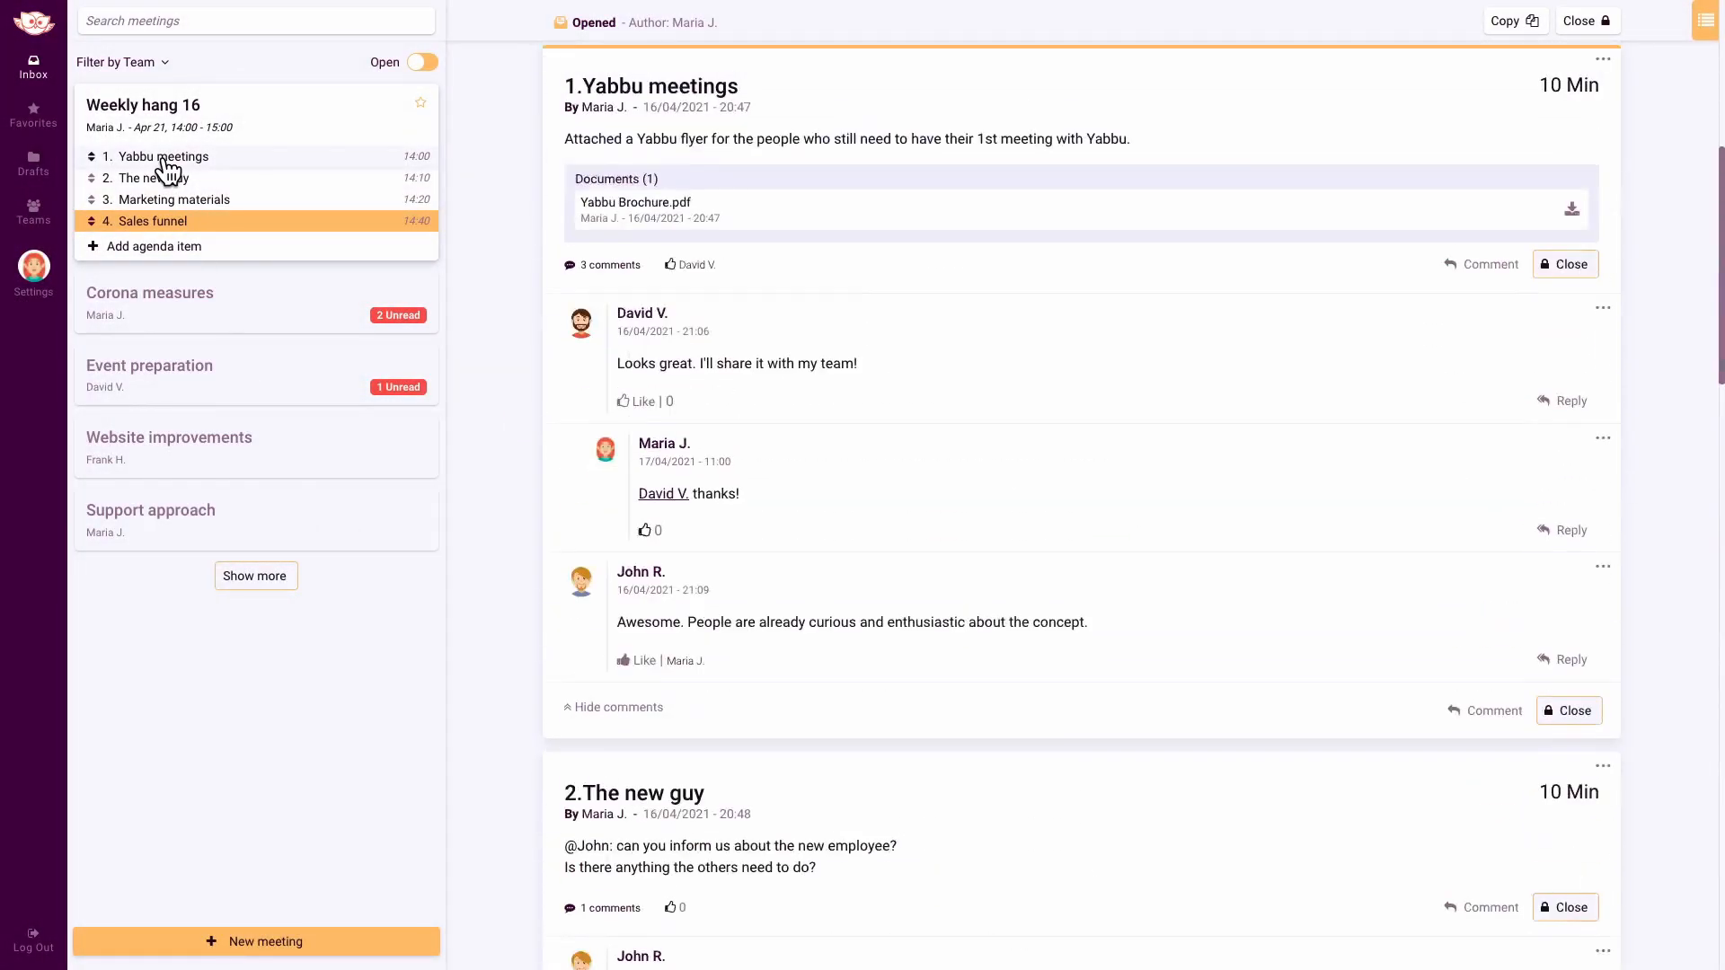
left_click(1551, 705)
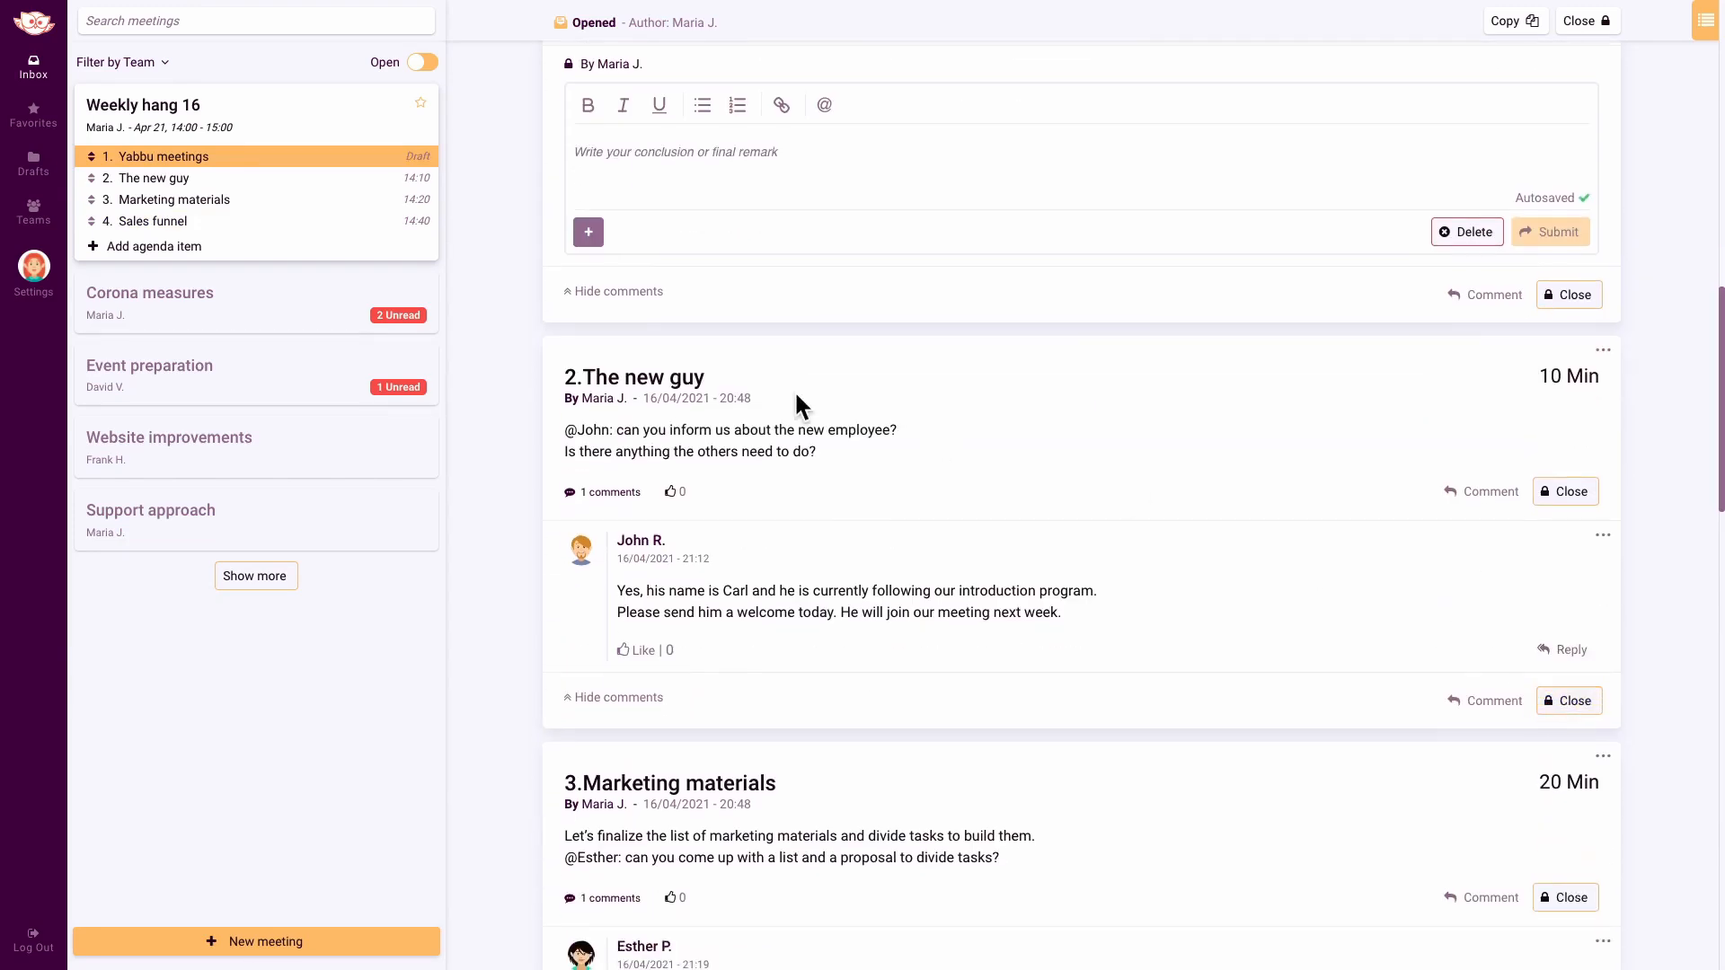
left_click(588, 232)
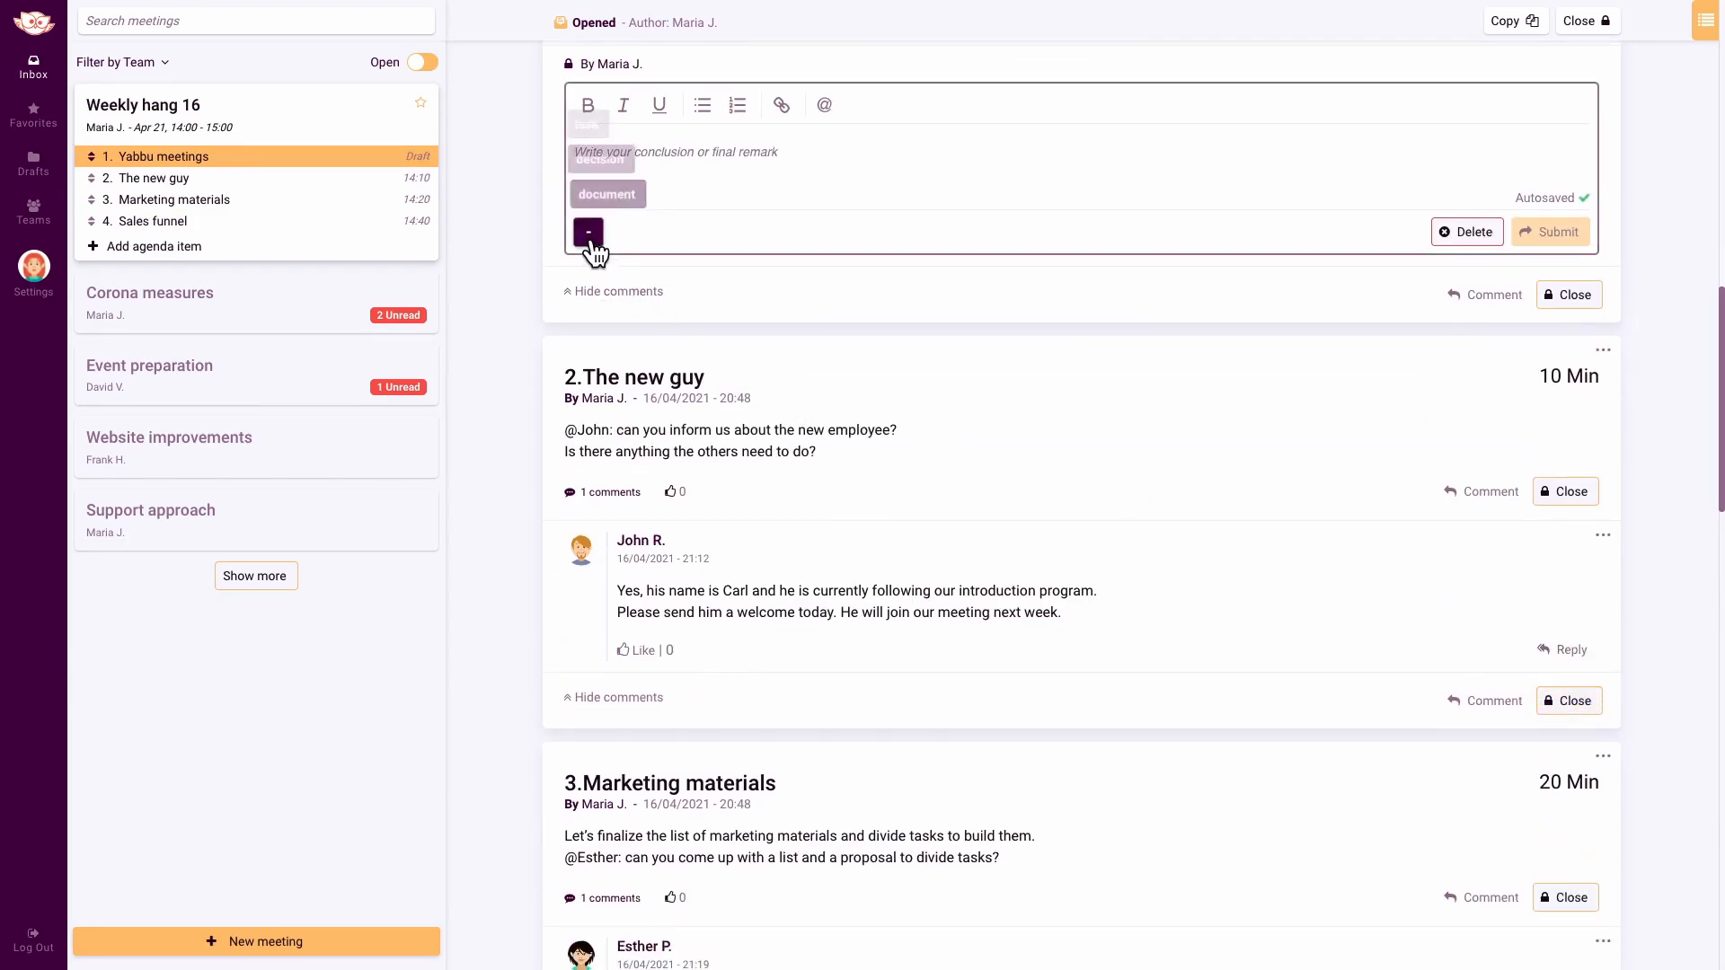
left_click(604, 166)
left_click(649, 256)
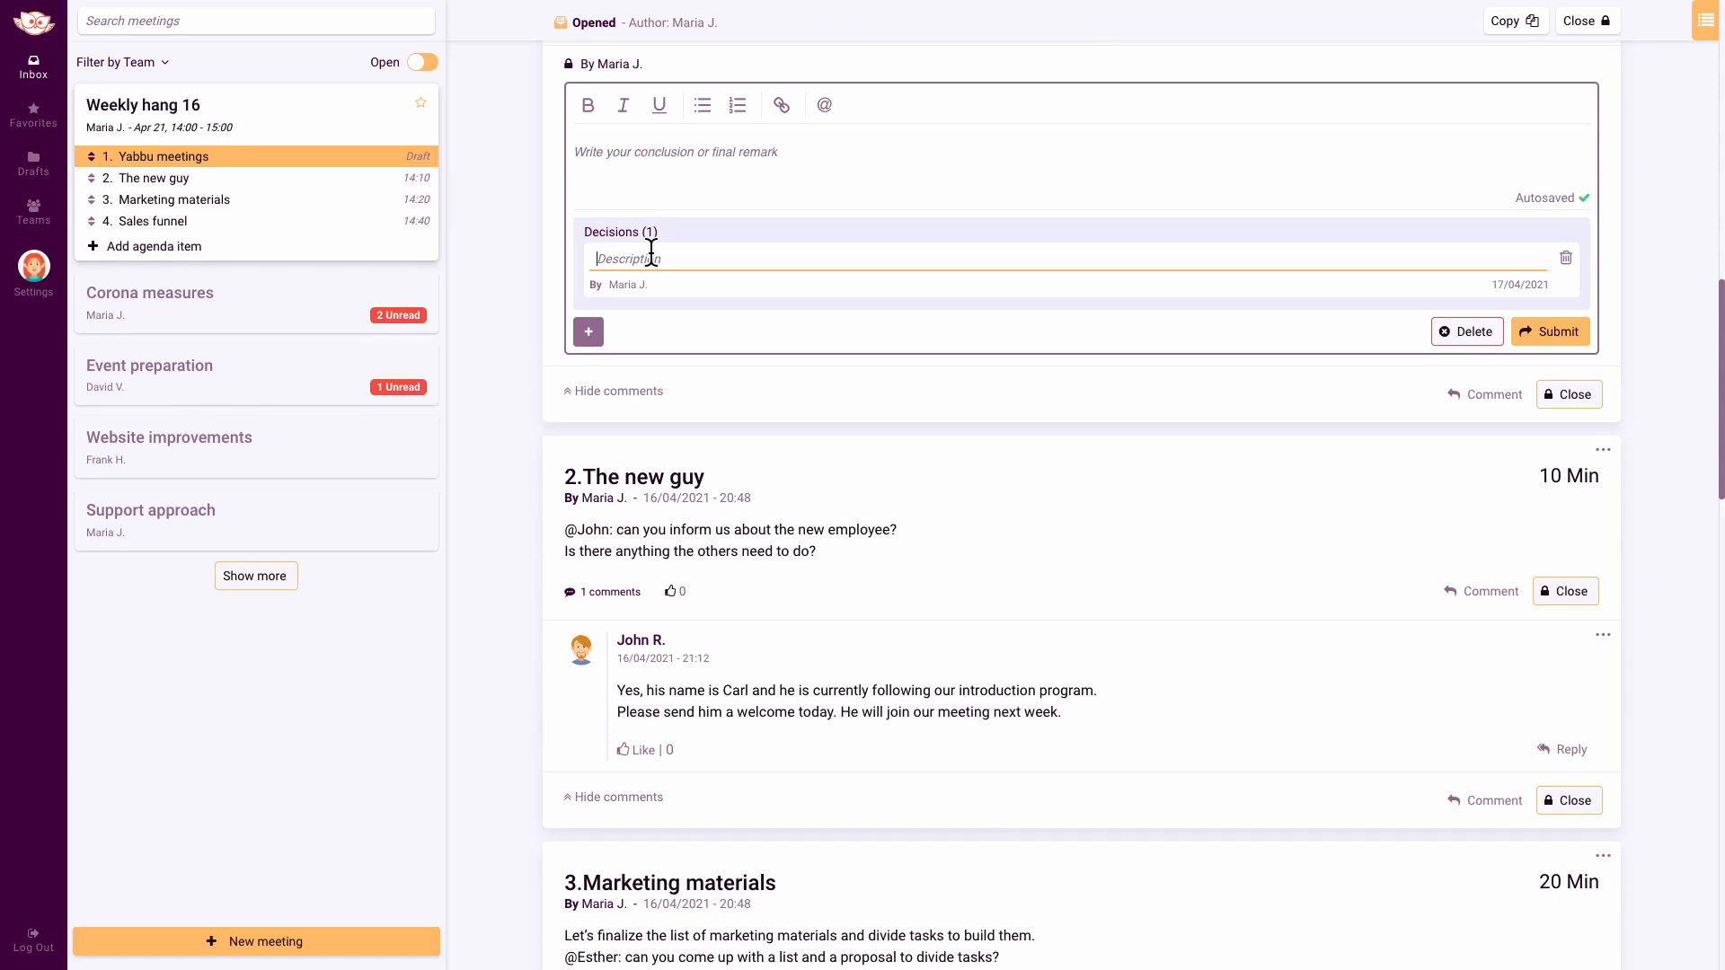
type("Our goal is to have everyone on Yabbu per July 1.")
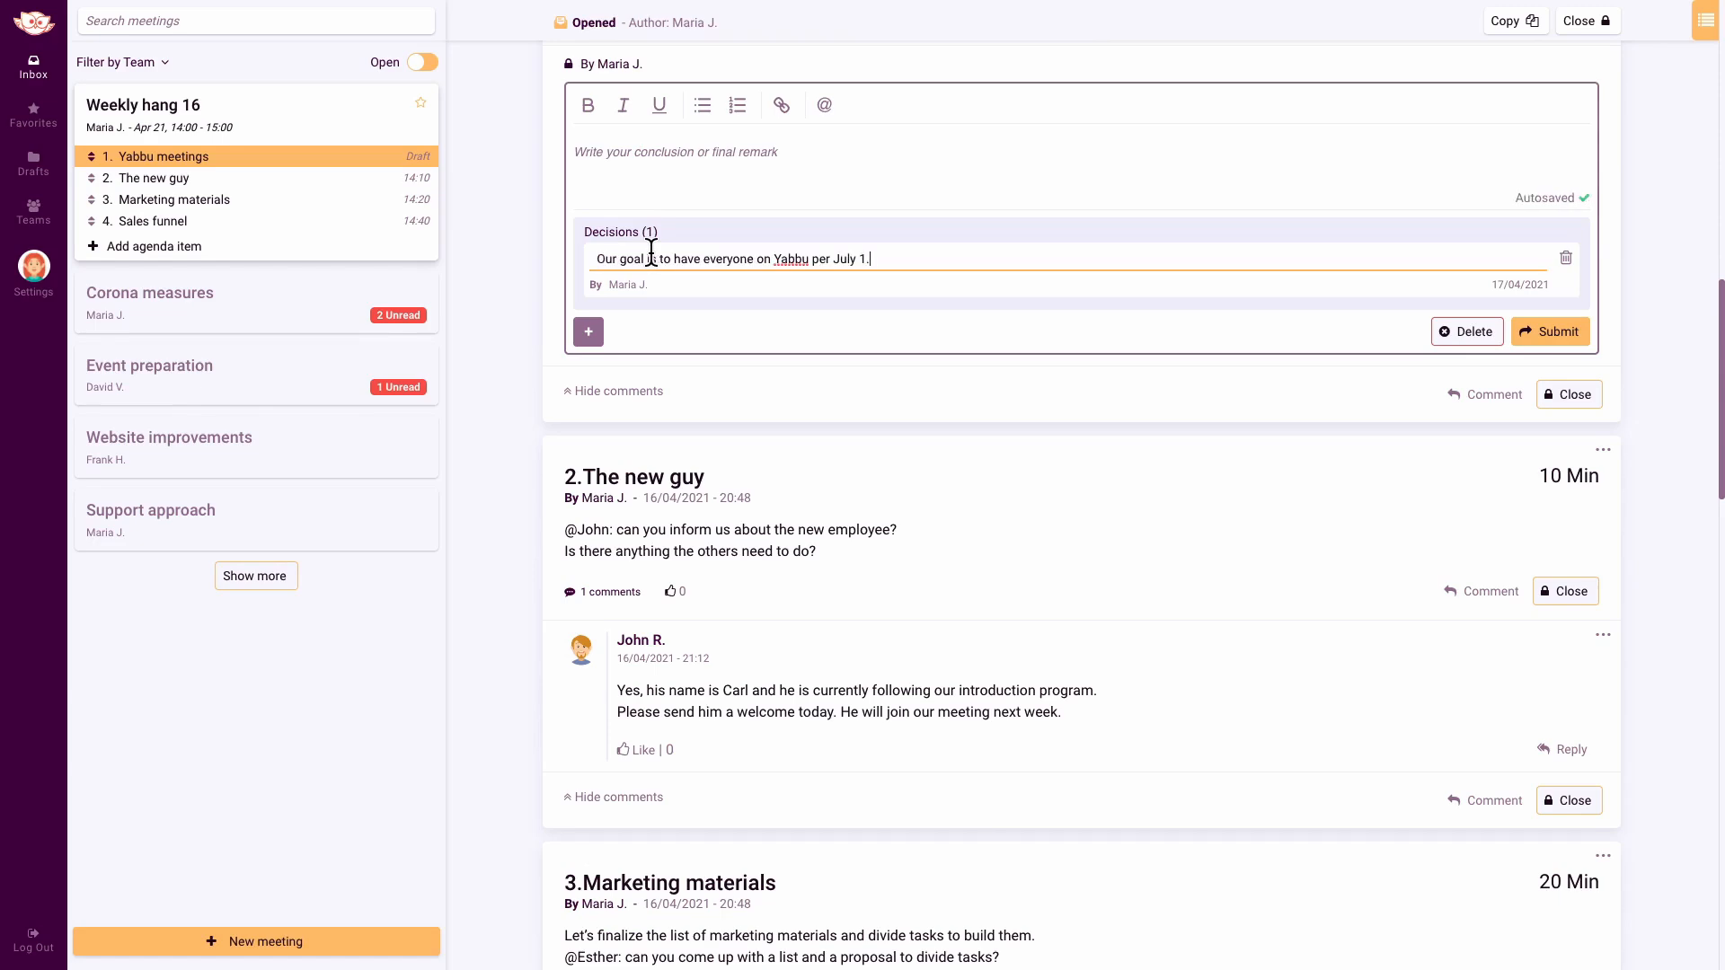
left_click(1527, 332)
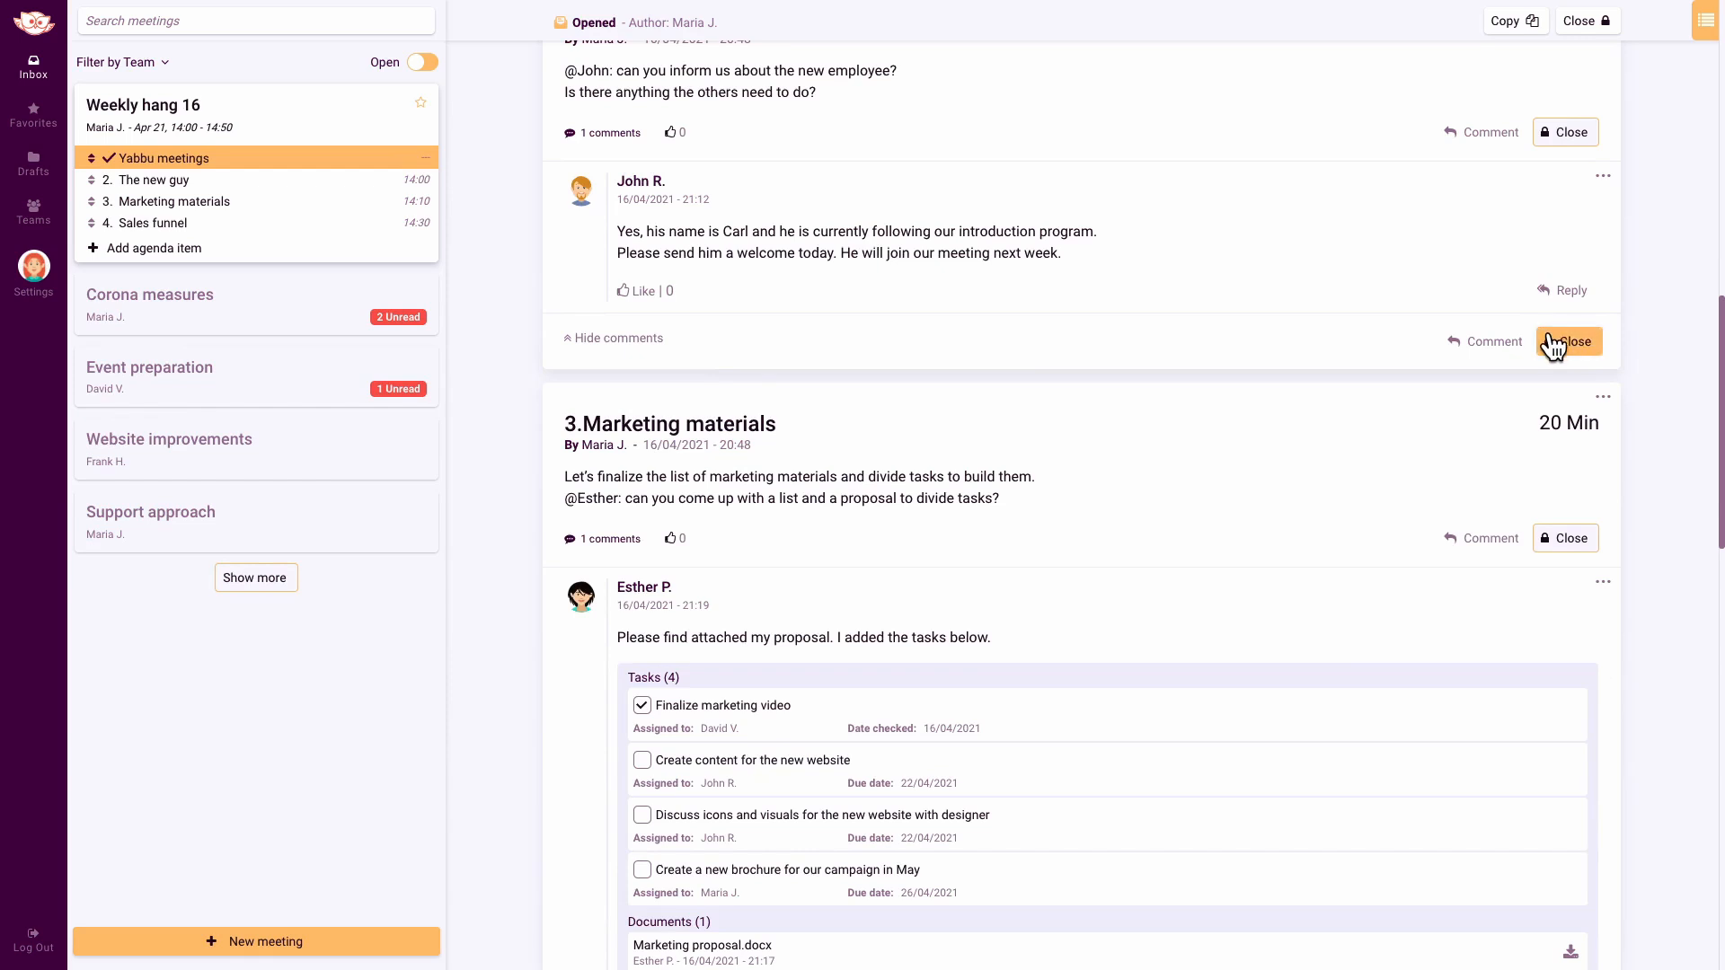
- Close The new guy item with the welcome remark as its conclusion
left_click(1551, 343)
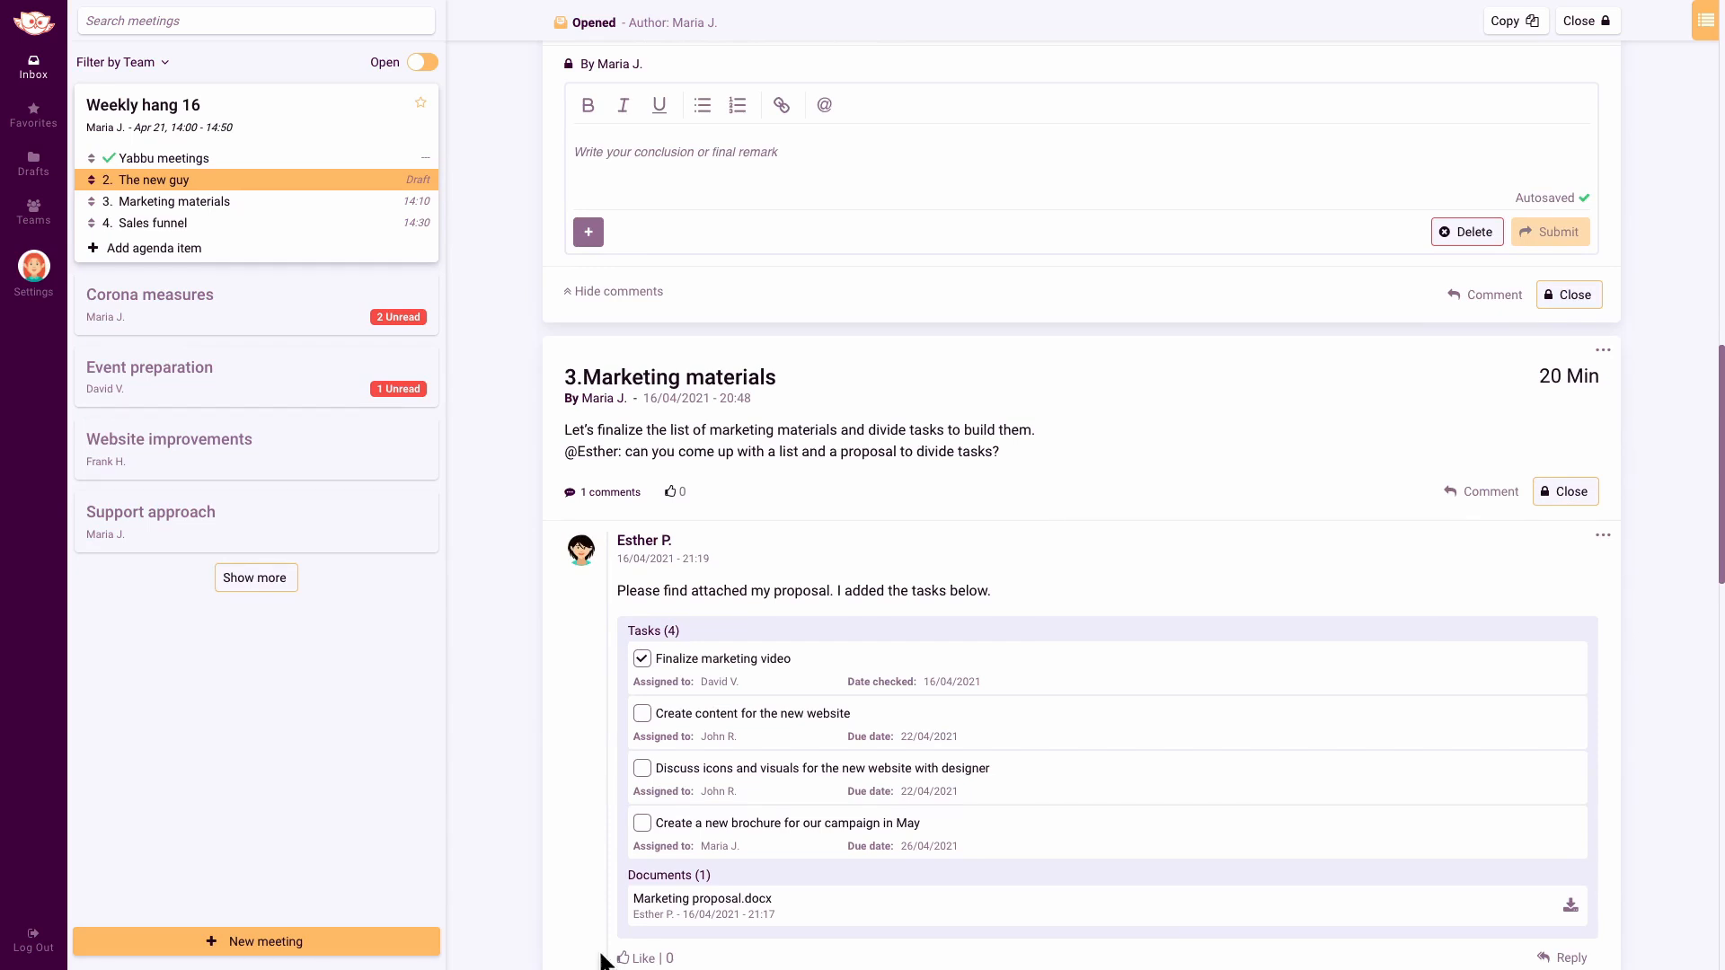
left_click(631, 146)
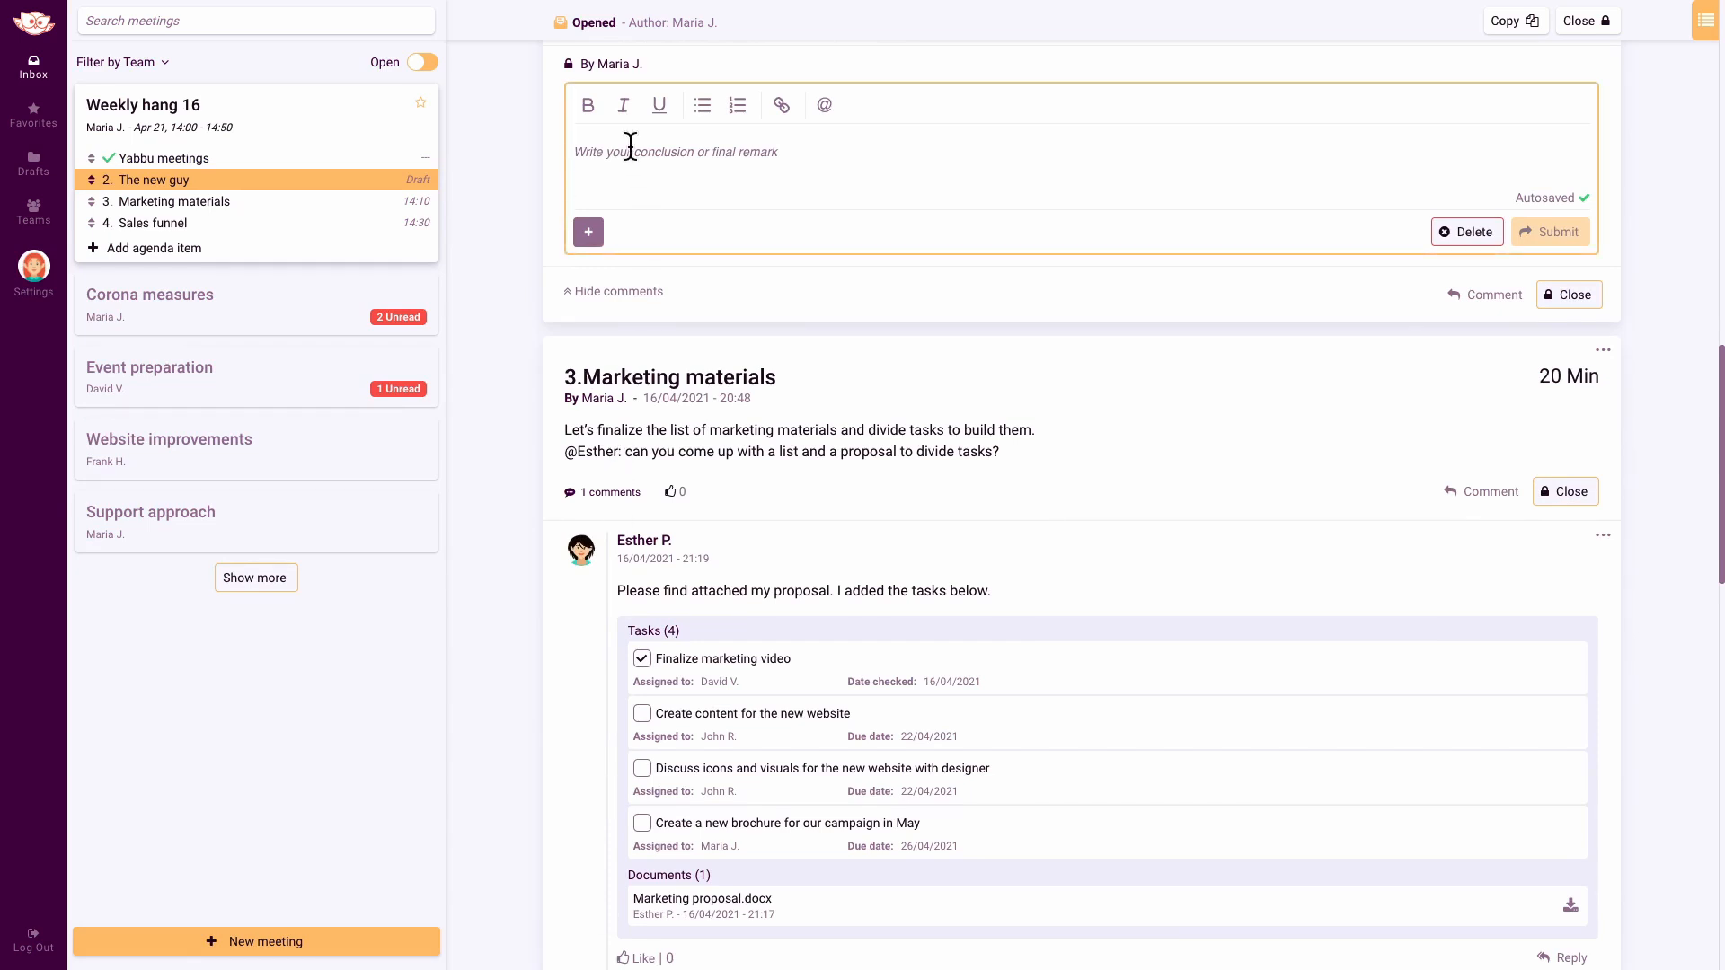
type("Great we’re happy to have him on our team.")
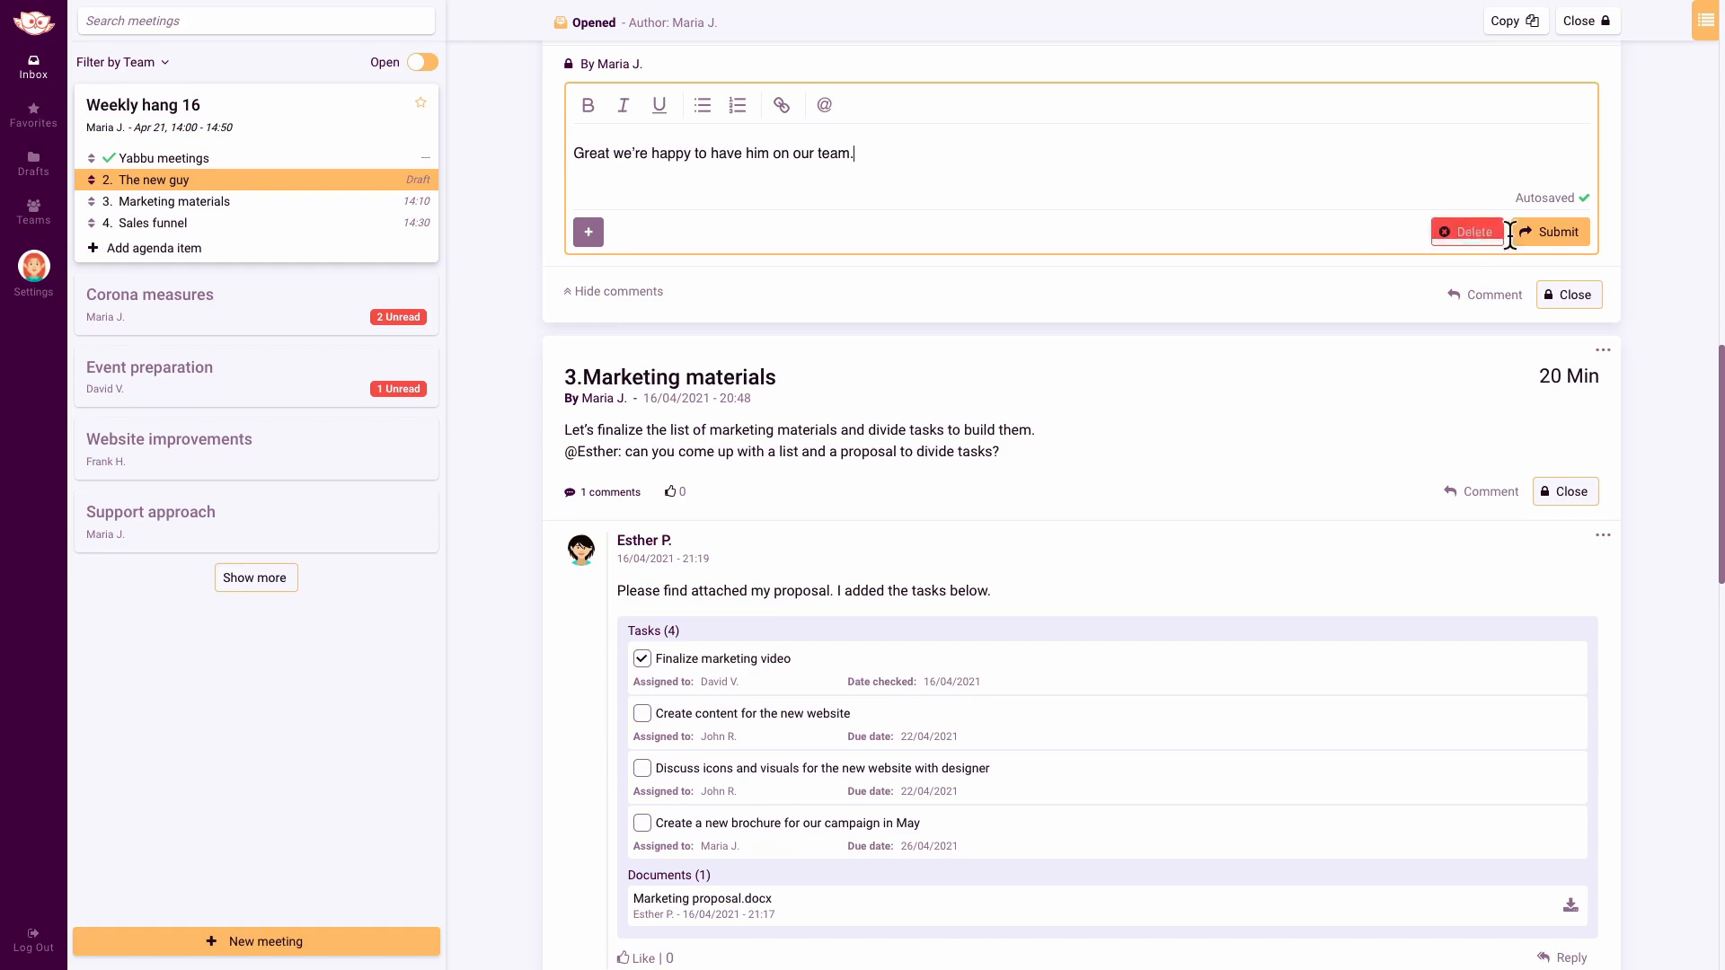
left_click(1550, 232)
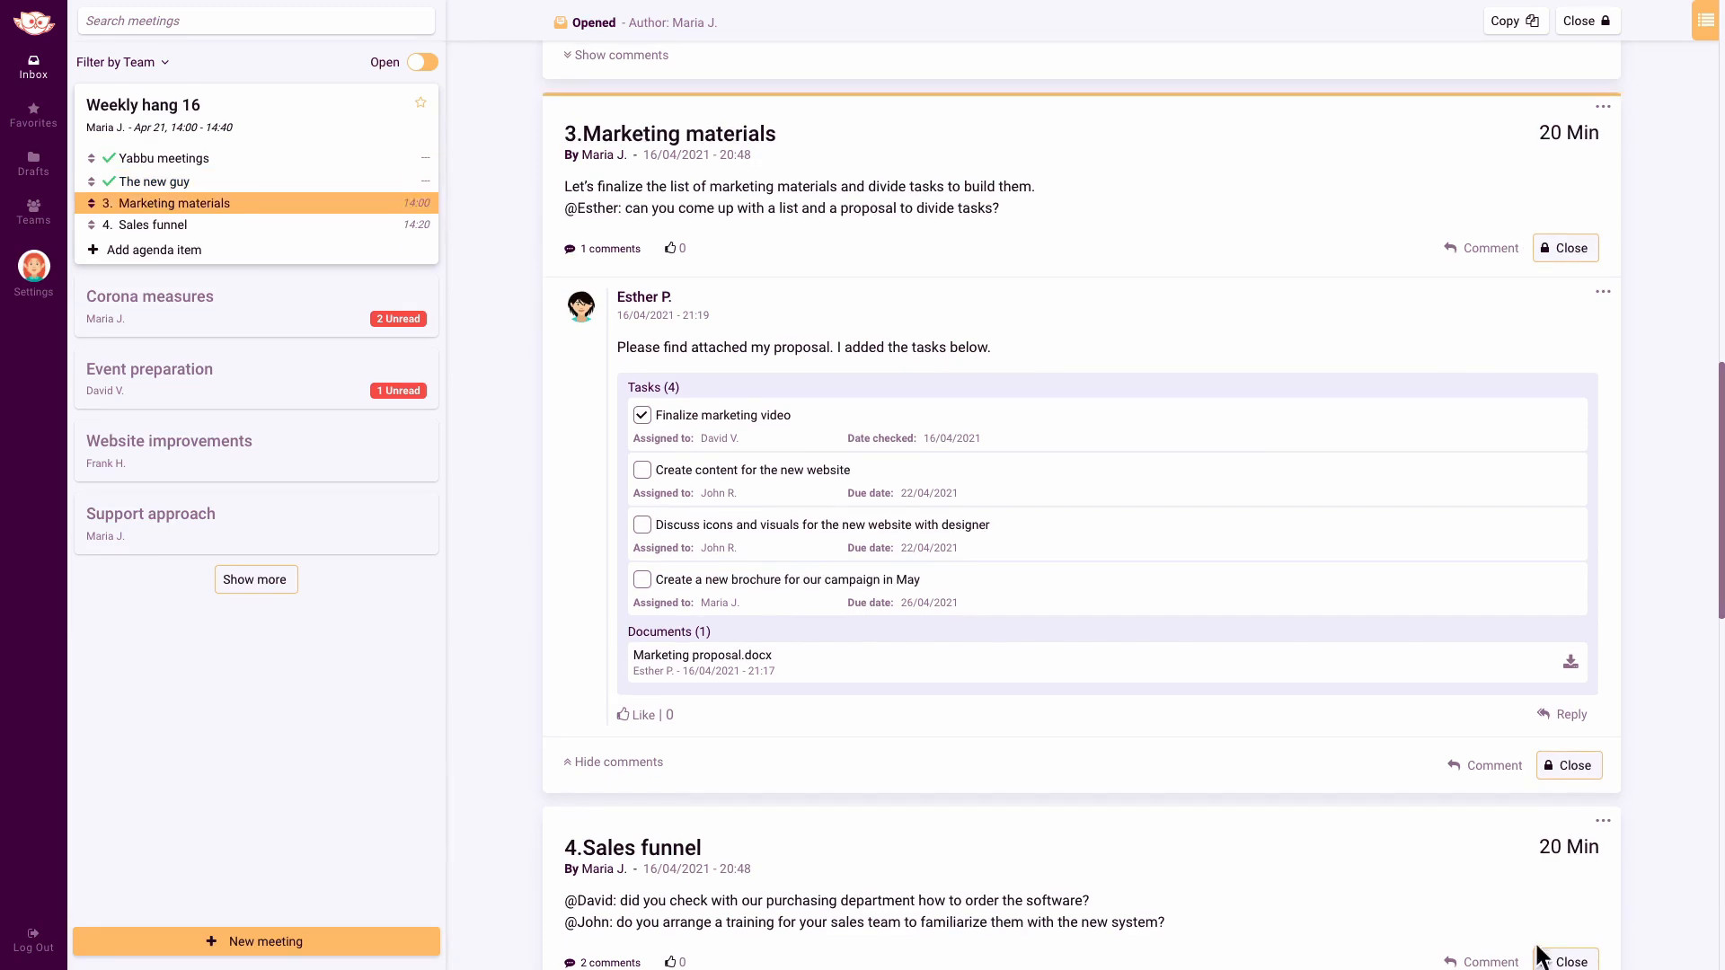
- Close Marketing materials with the proposal agreement as conclusion, then view the meeting overview
left_click(1578, 762)
left_click(969, 163)
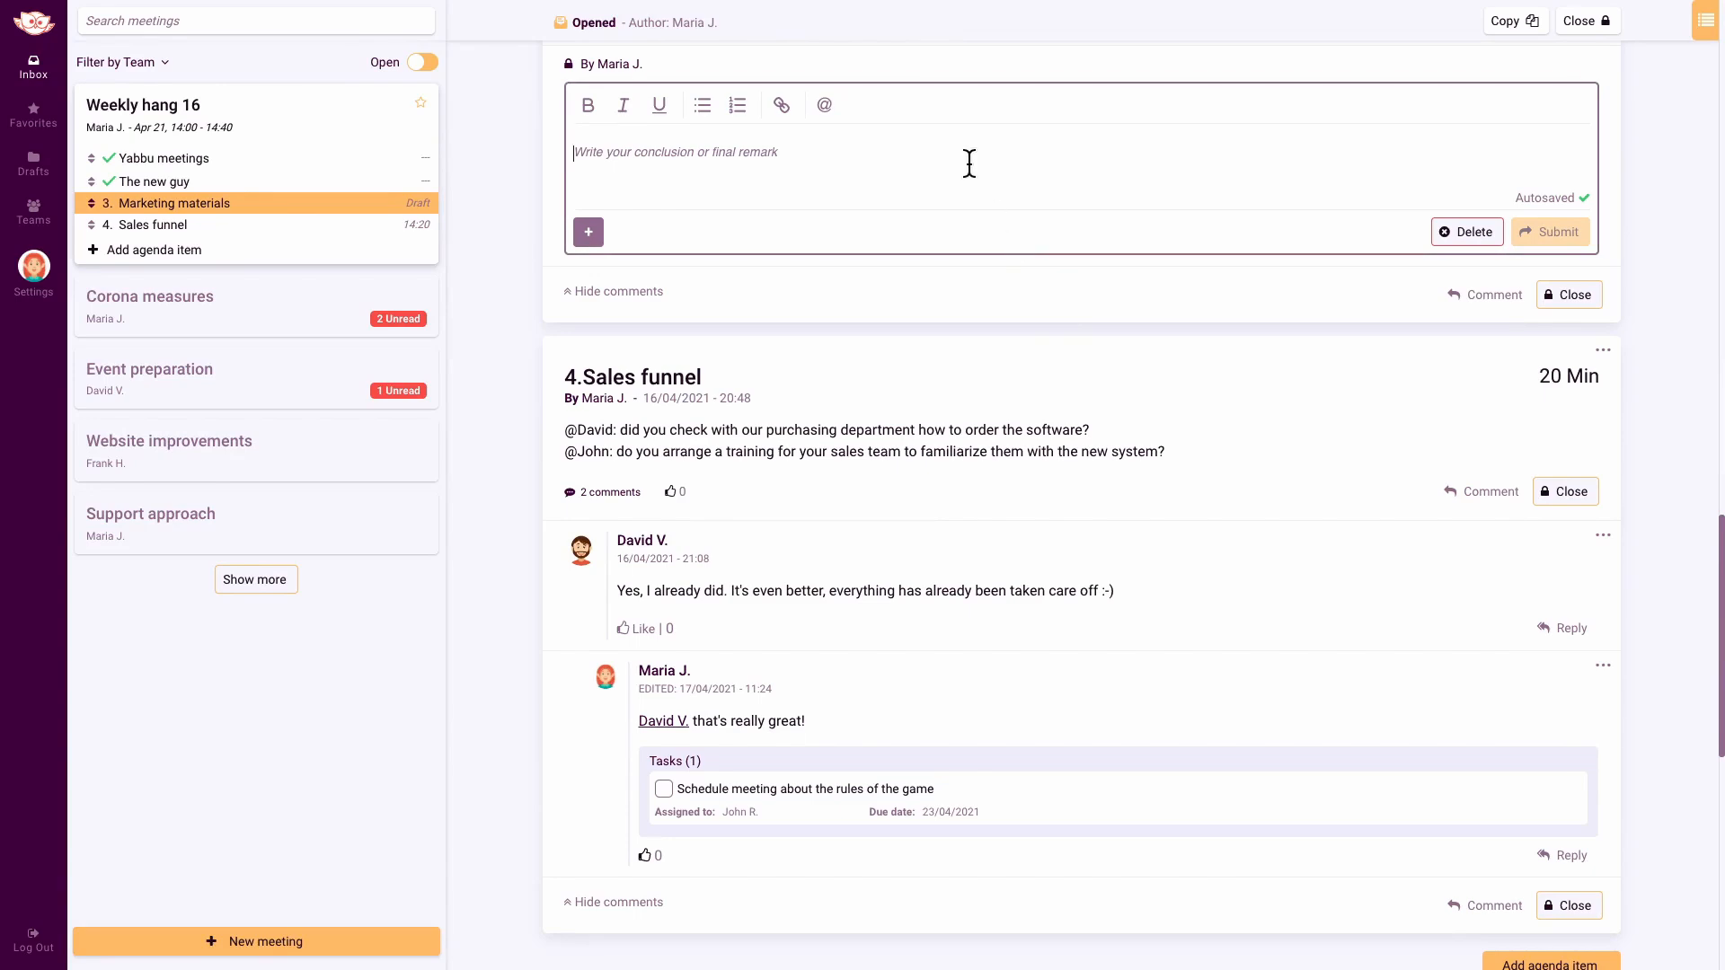
type("We all agree on this proposal and the division of the tasks.")
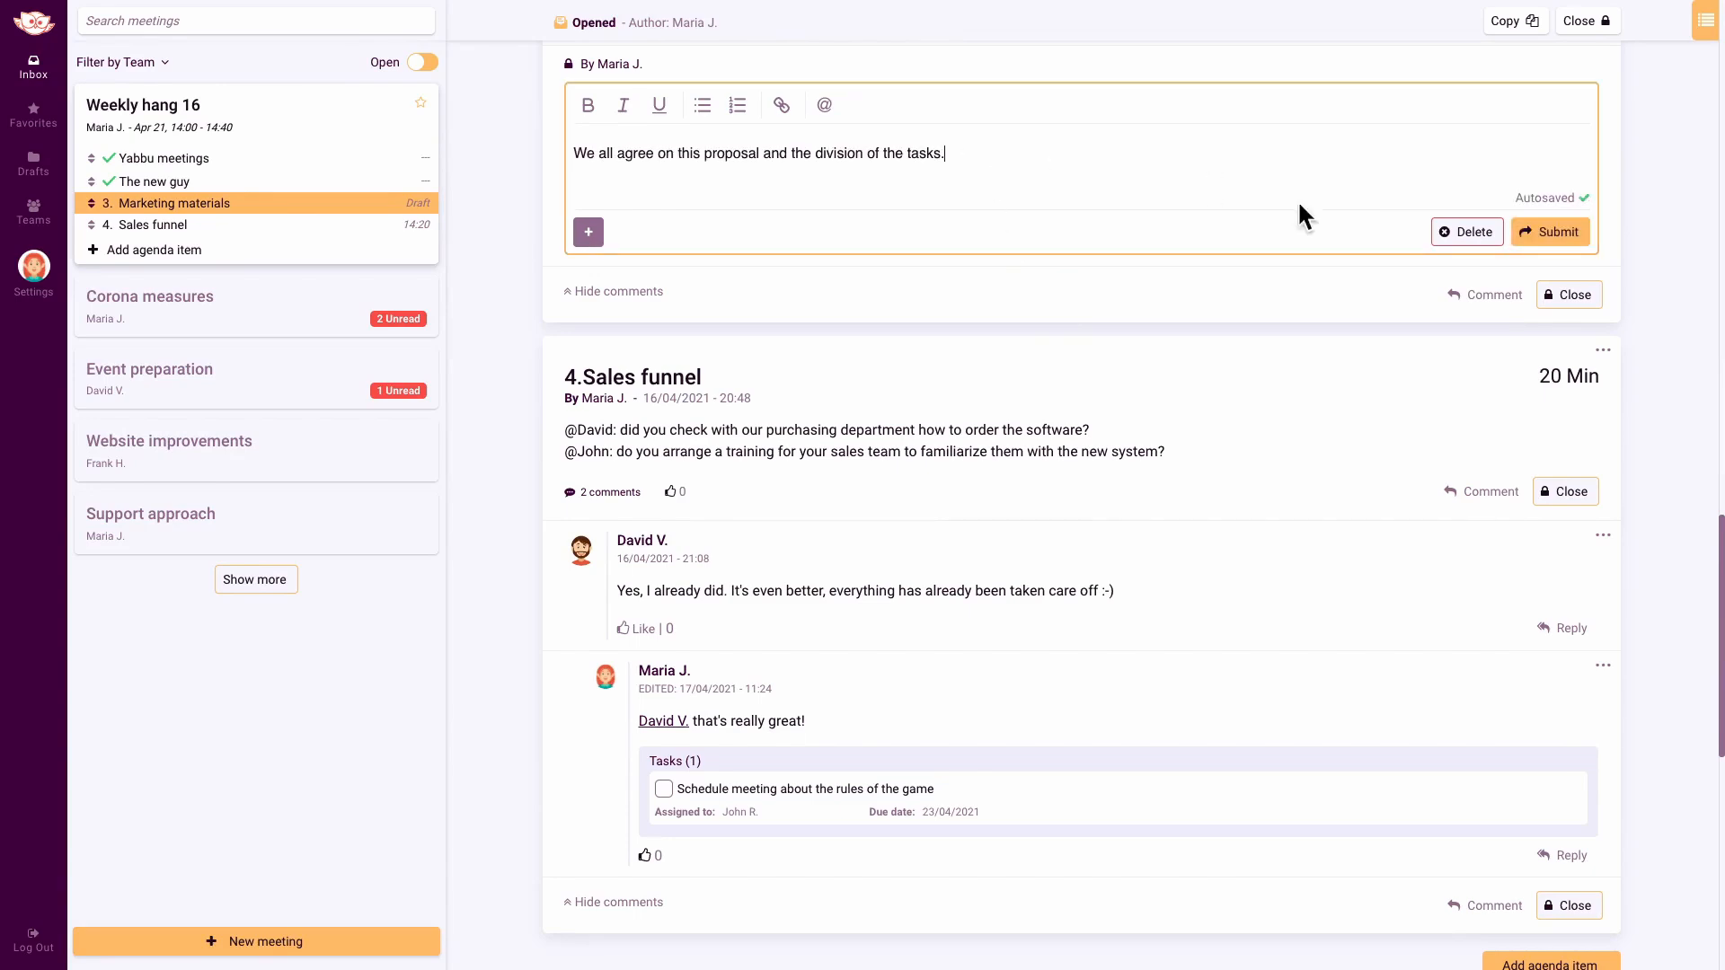
left_click(1551, 236)
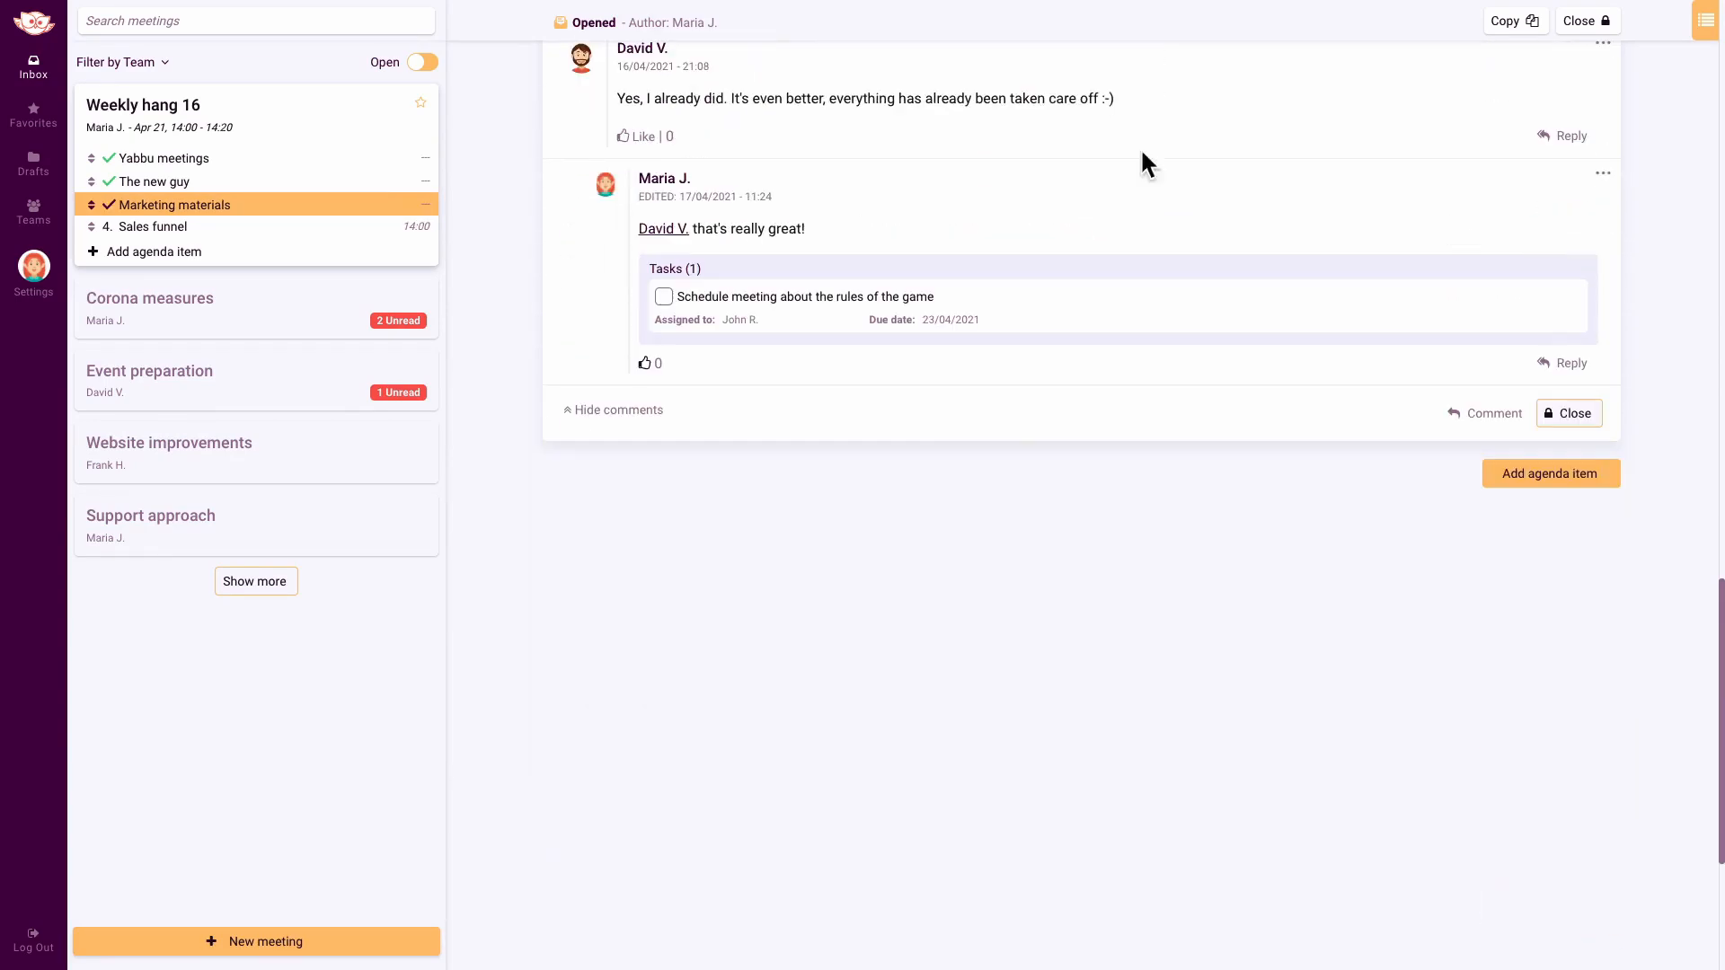
left_click(218, 121)
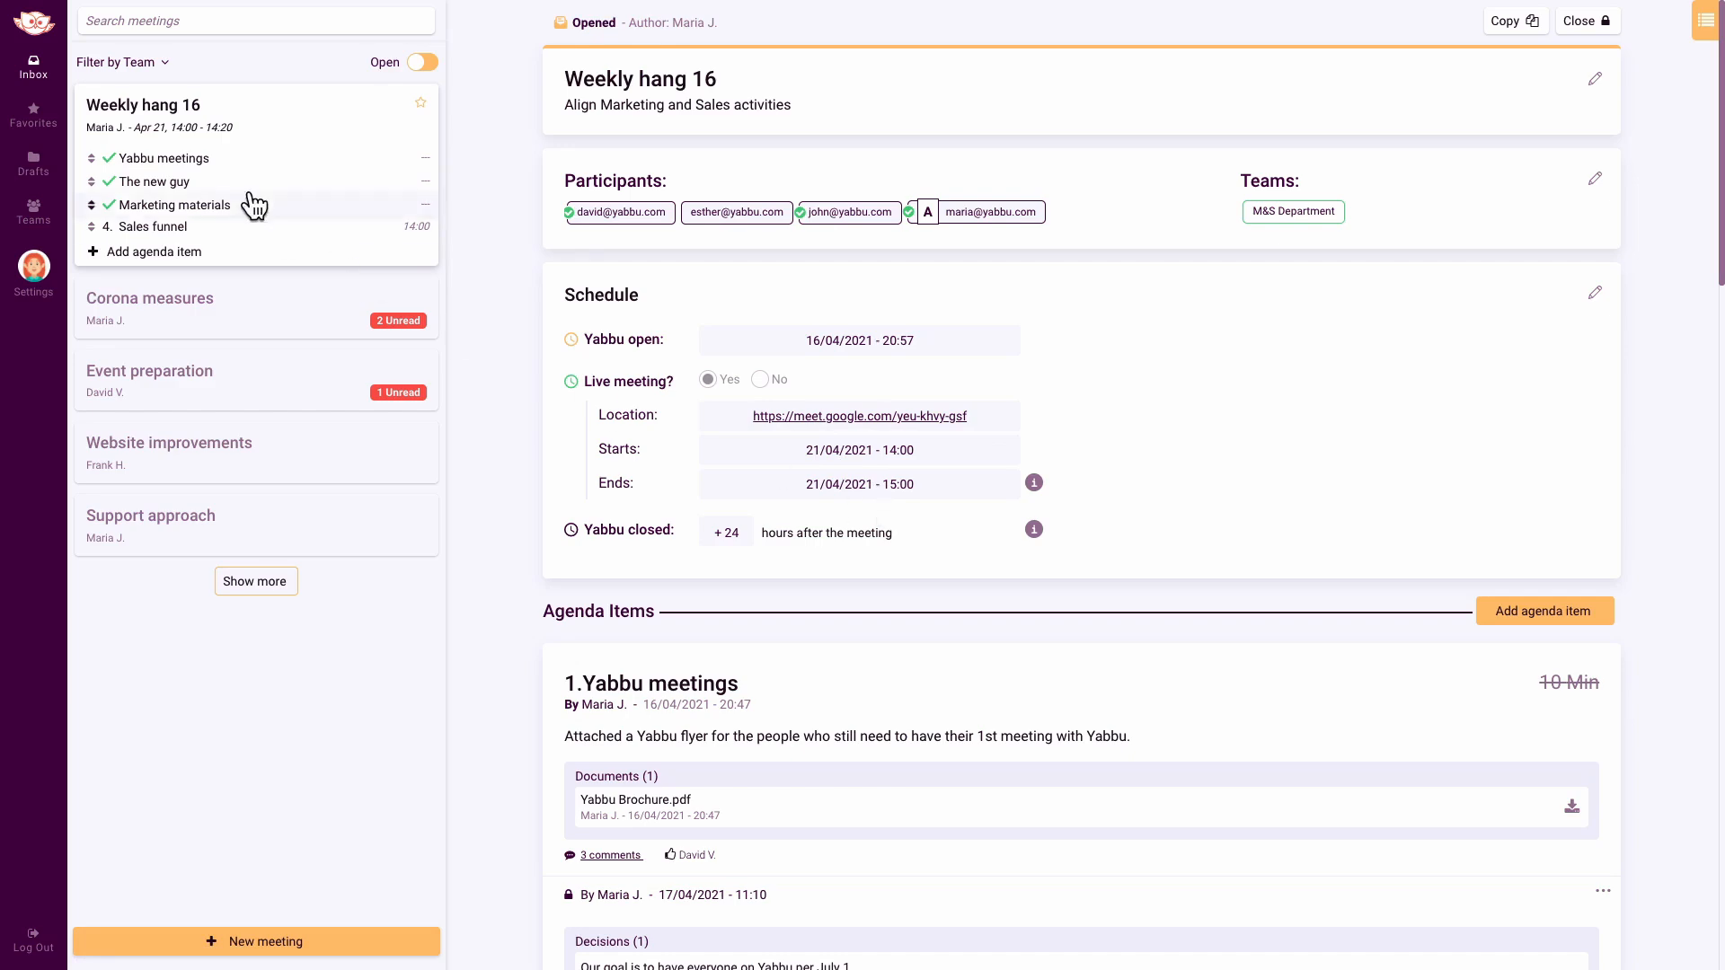
- Edit the Yabbu meetings decision so it reads everyone on Yabbu per June 1, and save
left_click(212, 165)
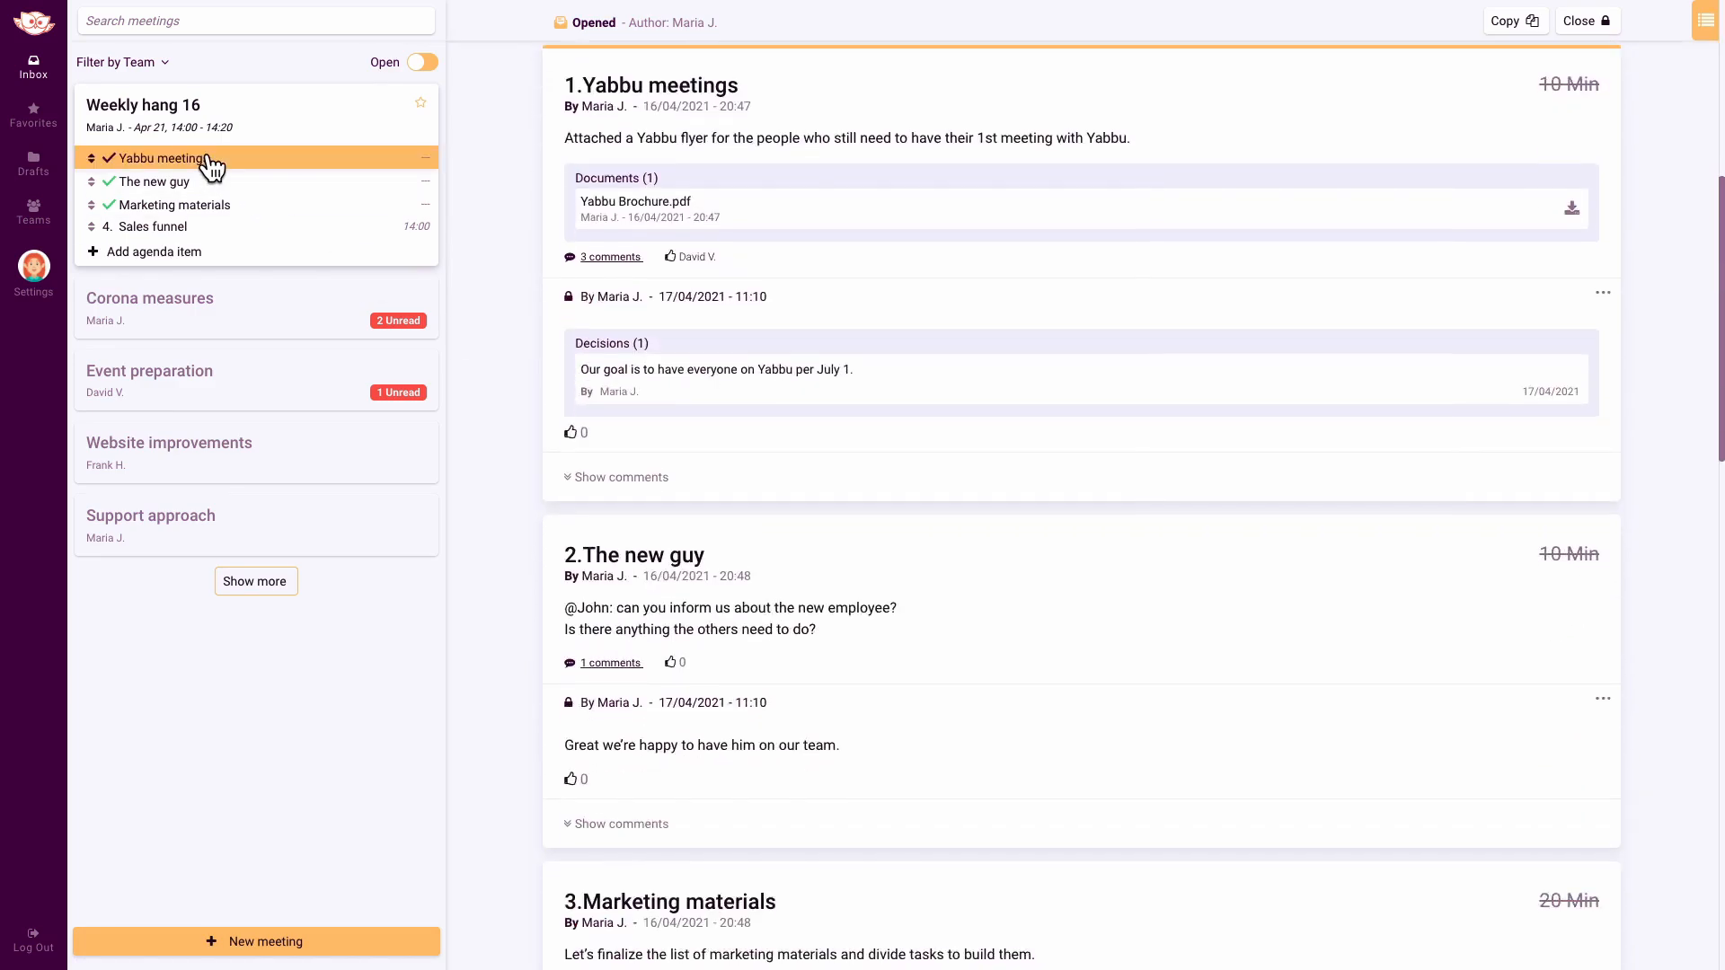
left_click(1603, 293)
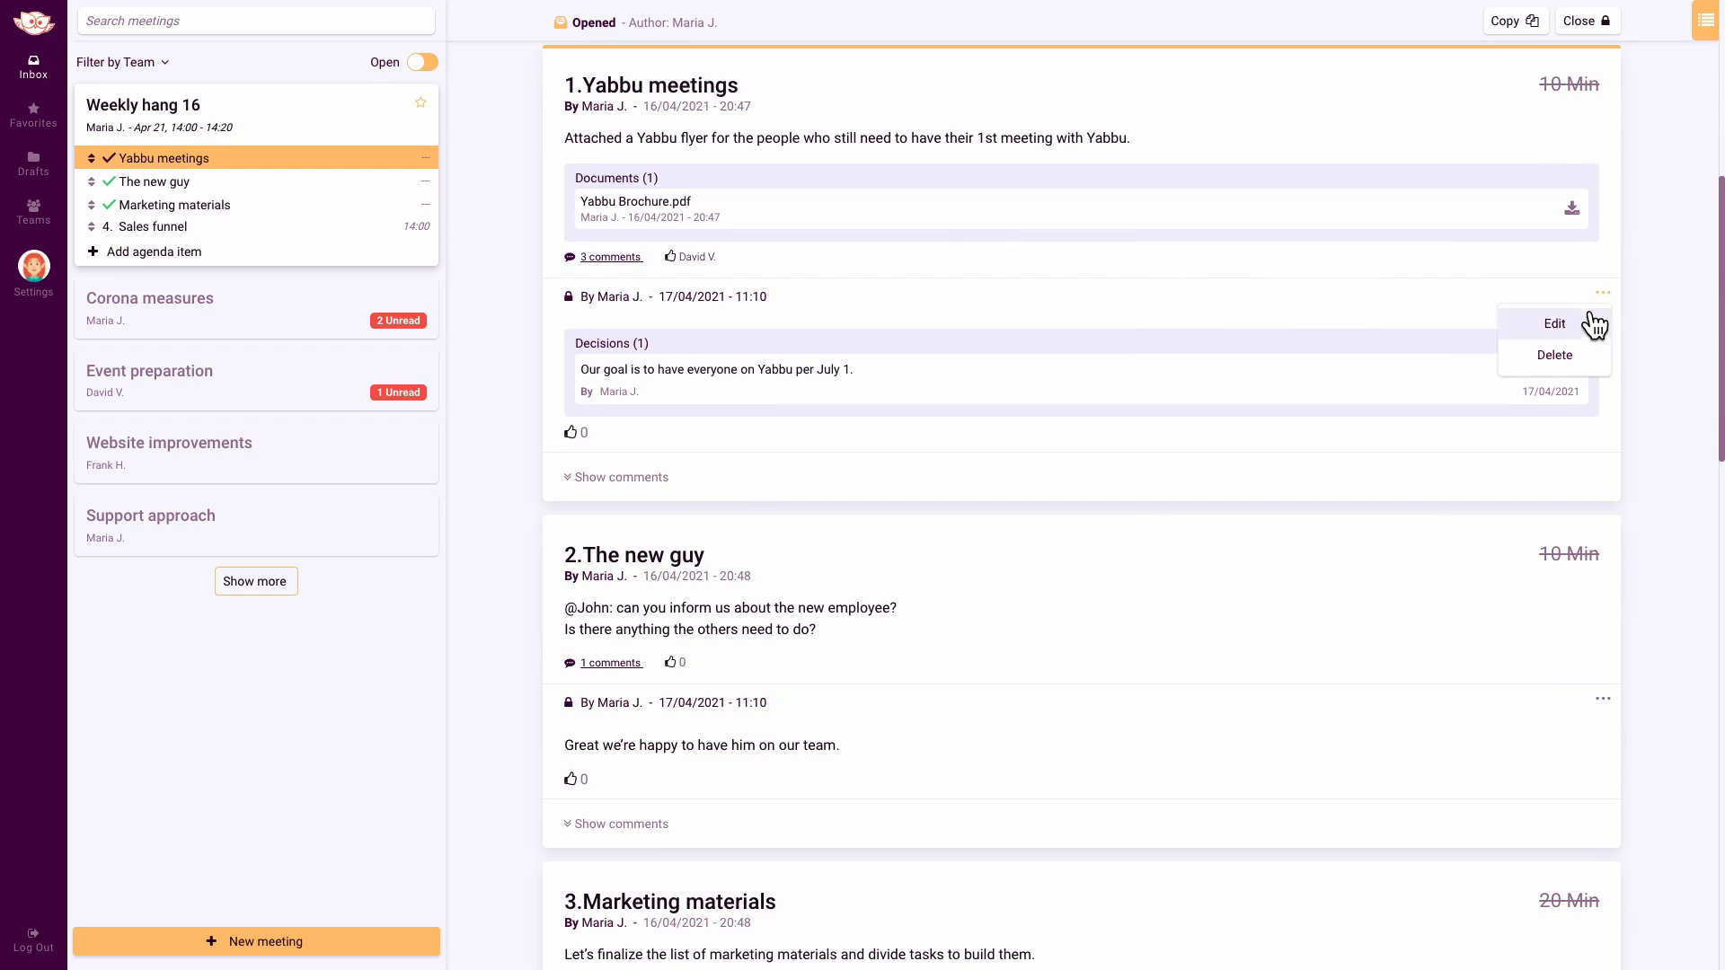
left_click(1586, 324)
left_click(856, 483)
type("1.")
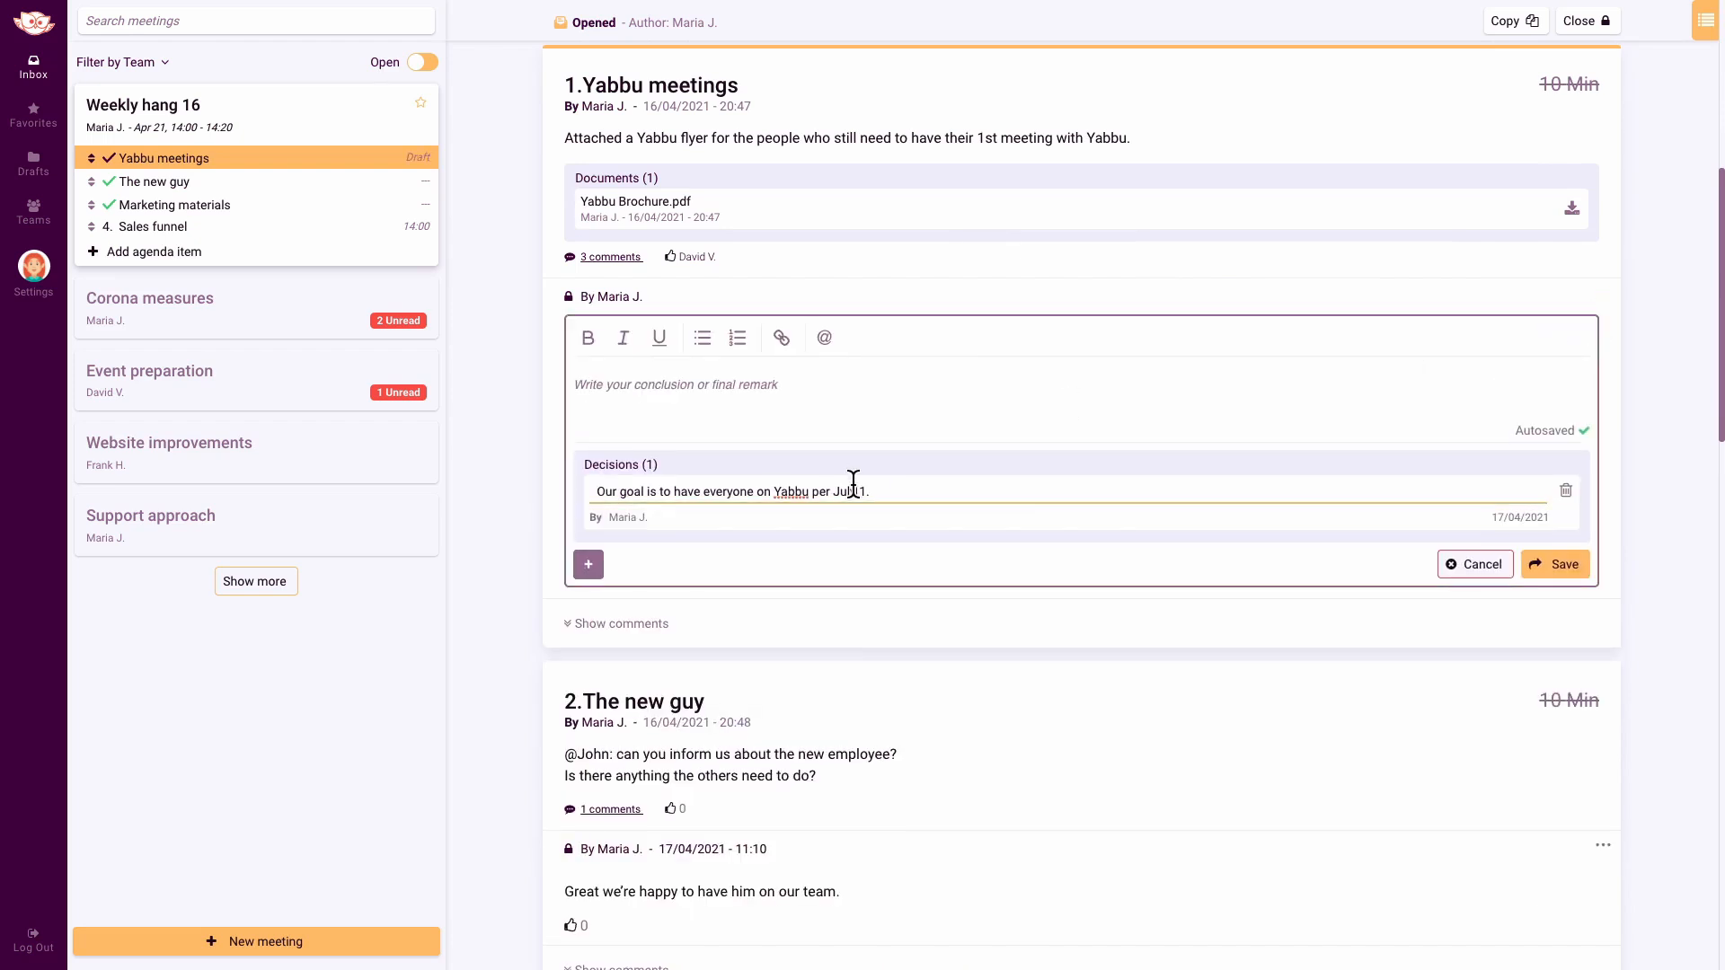
key("BackSpace")
left_click(1557, 568)
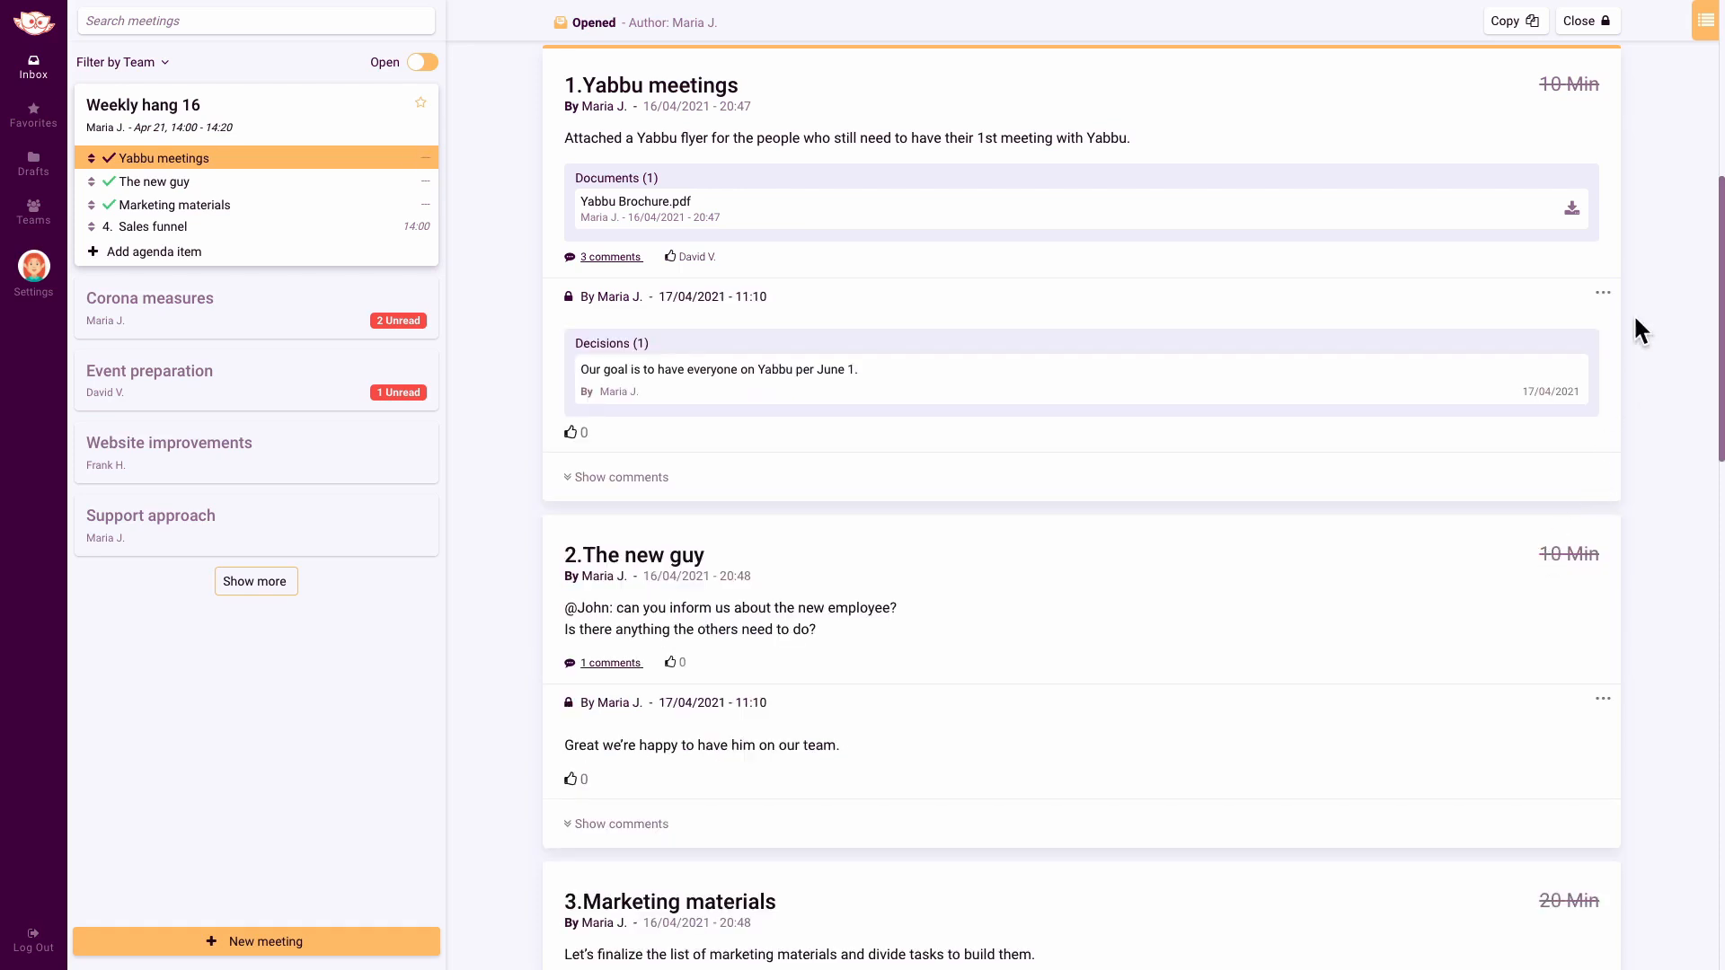
left_click(1703, 26)
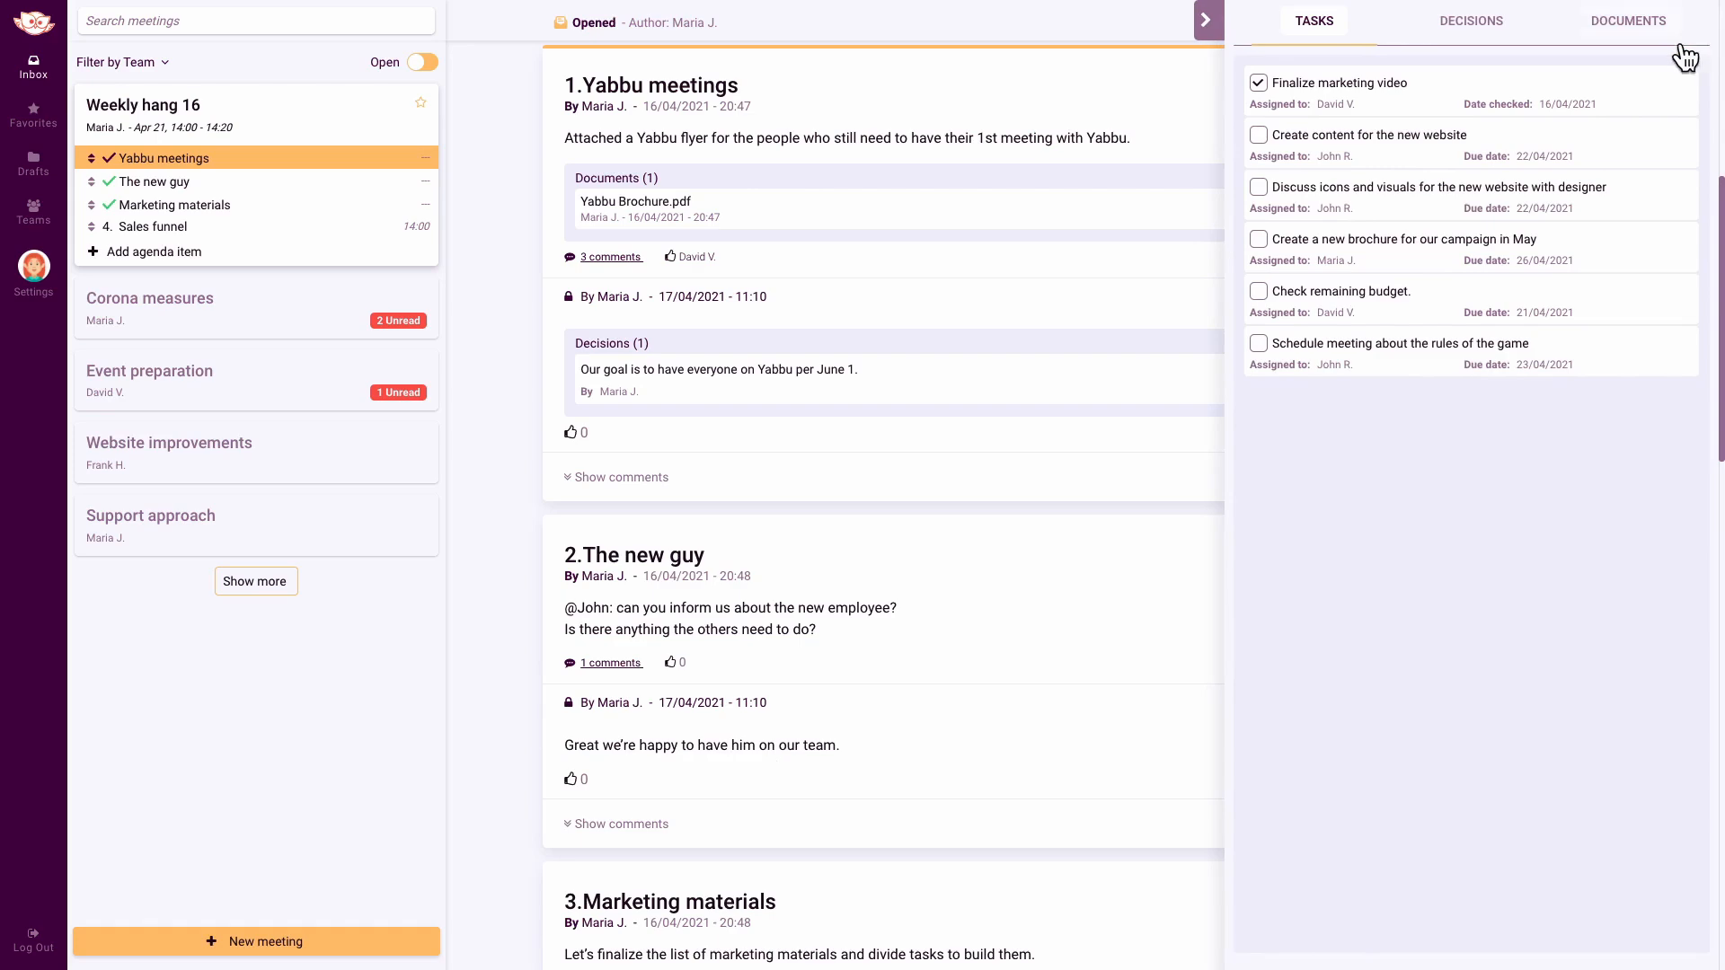
left_click(1409, 241)
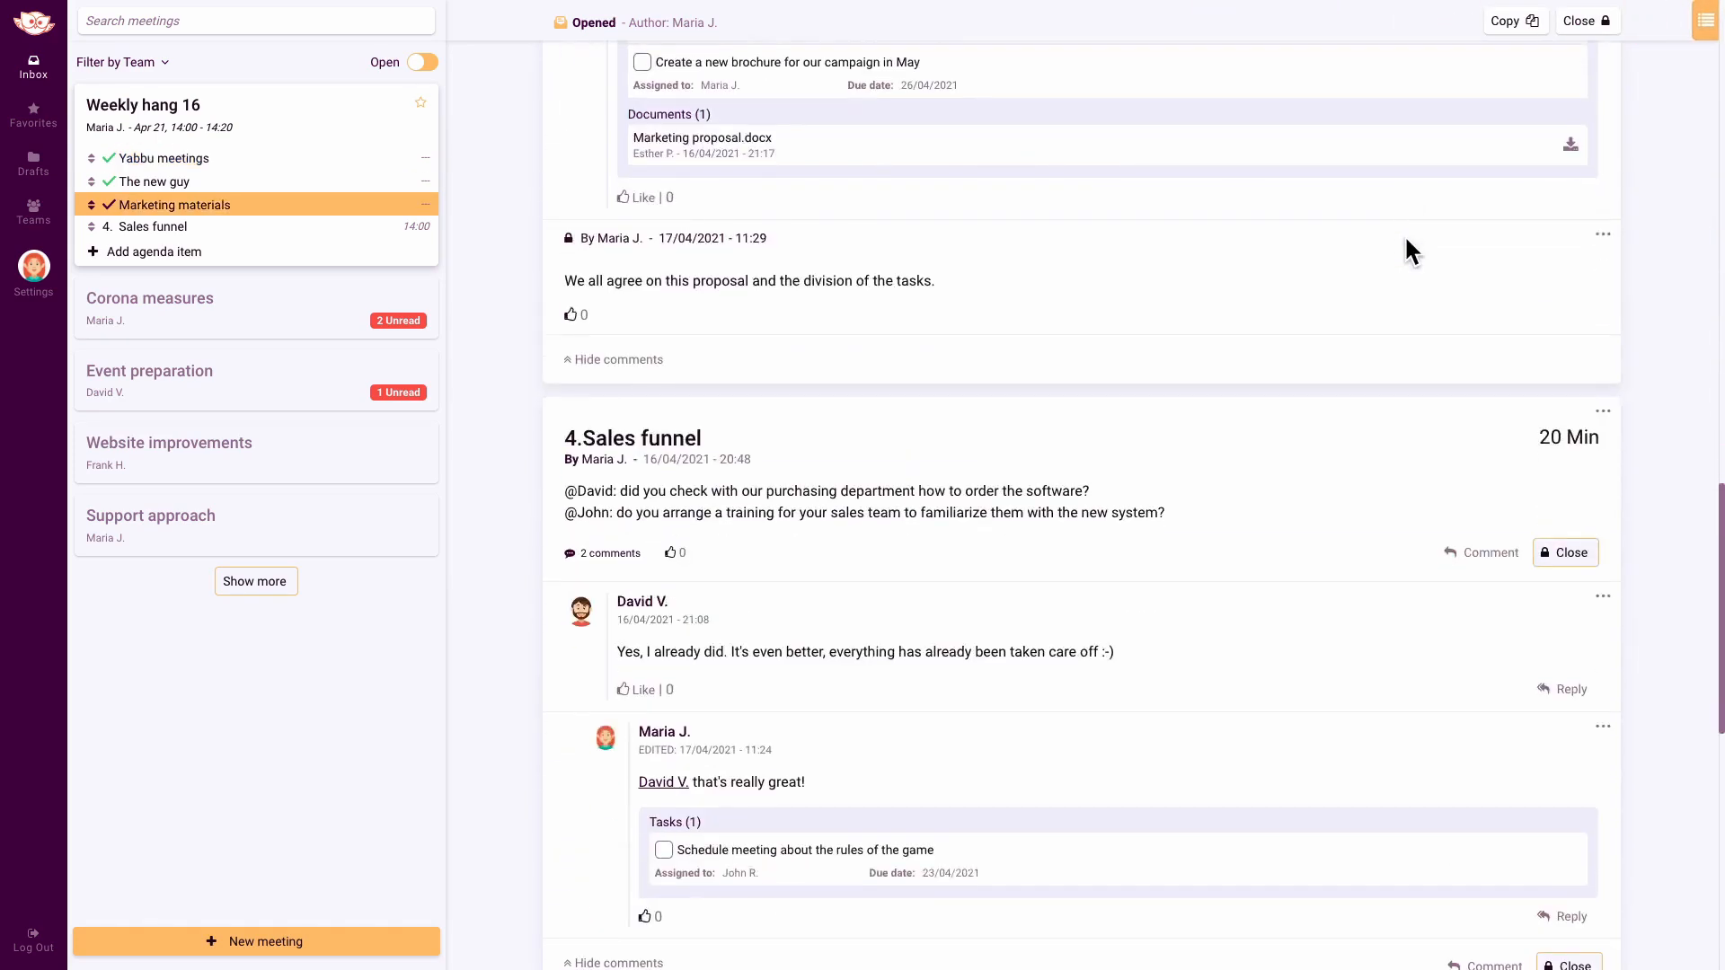
left_click(1703, 27)
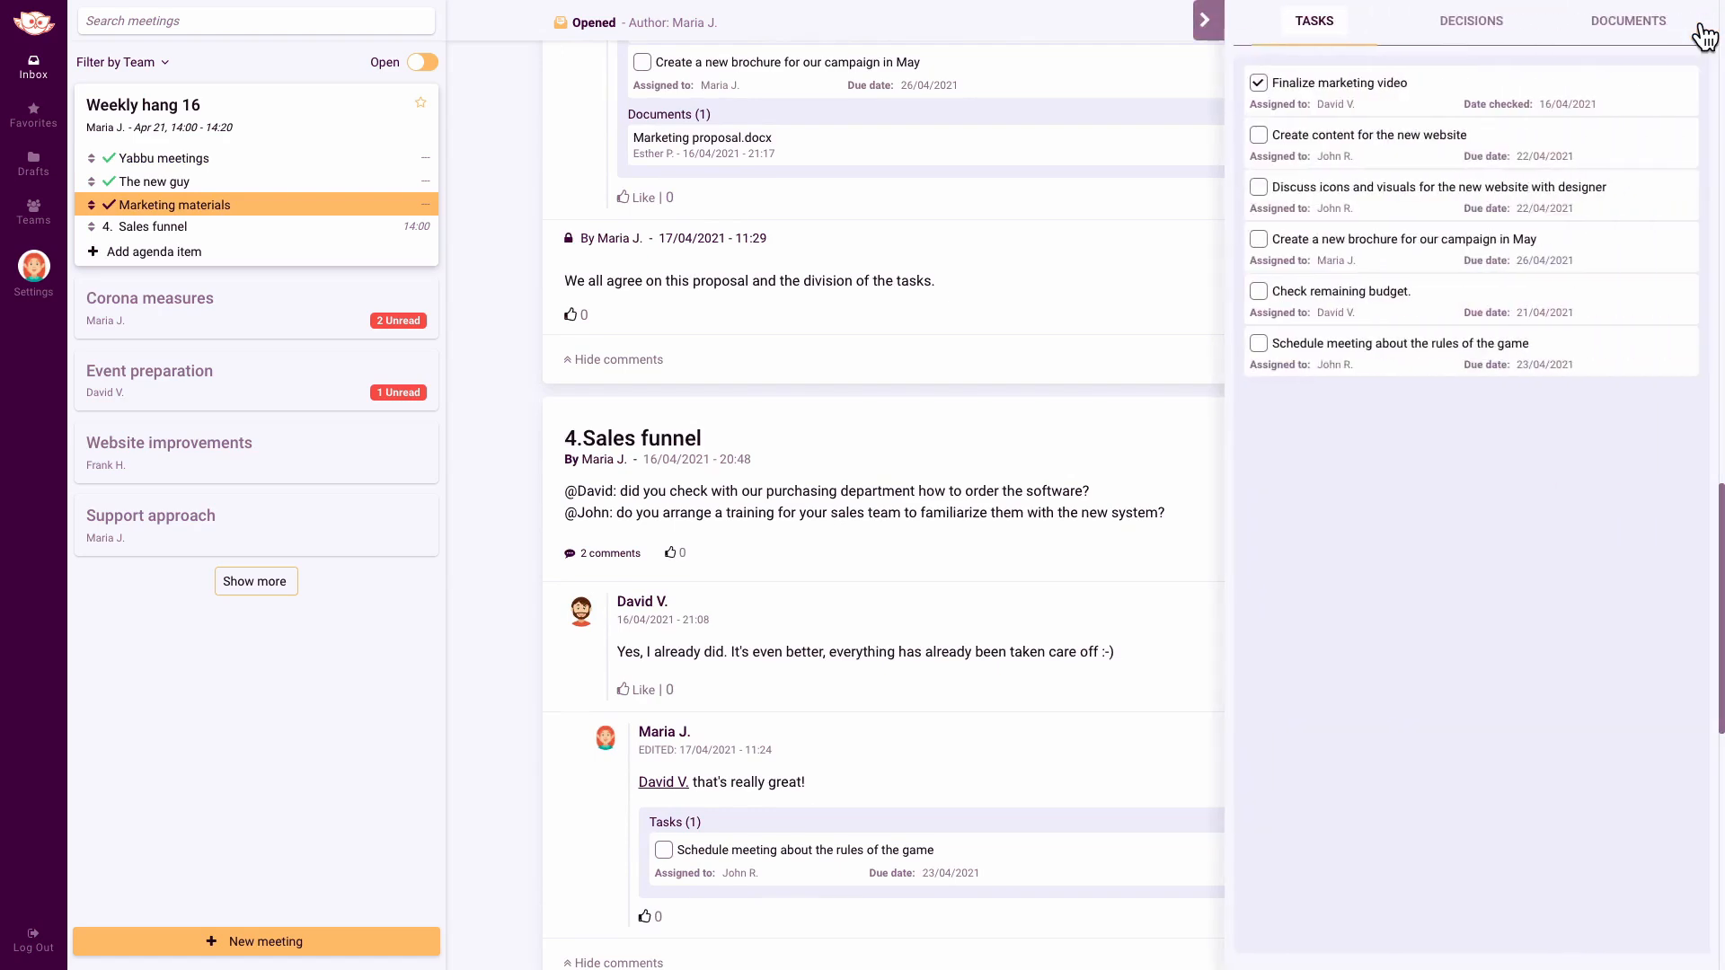
left_click(1651, 27)
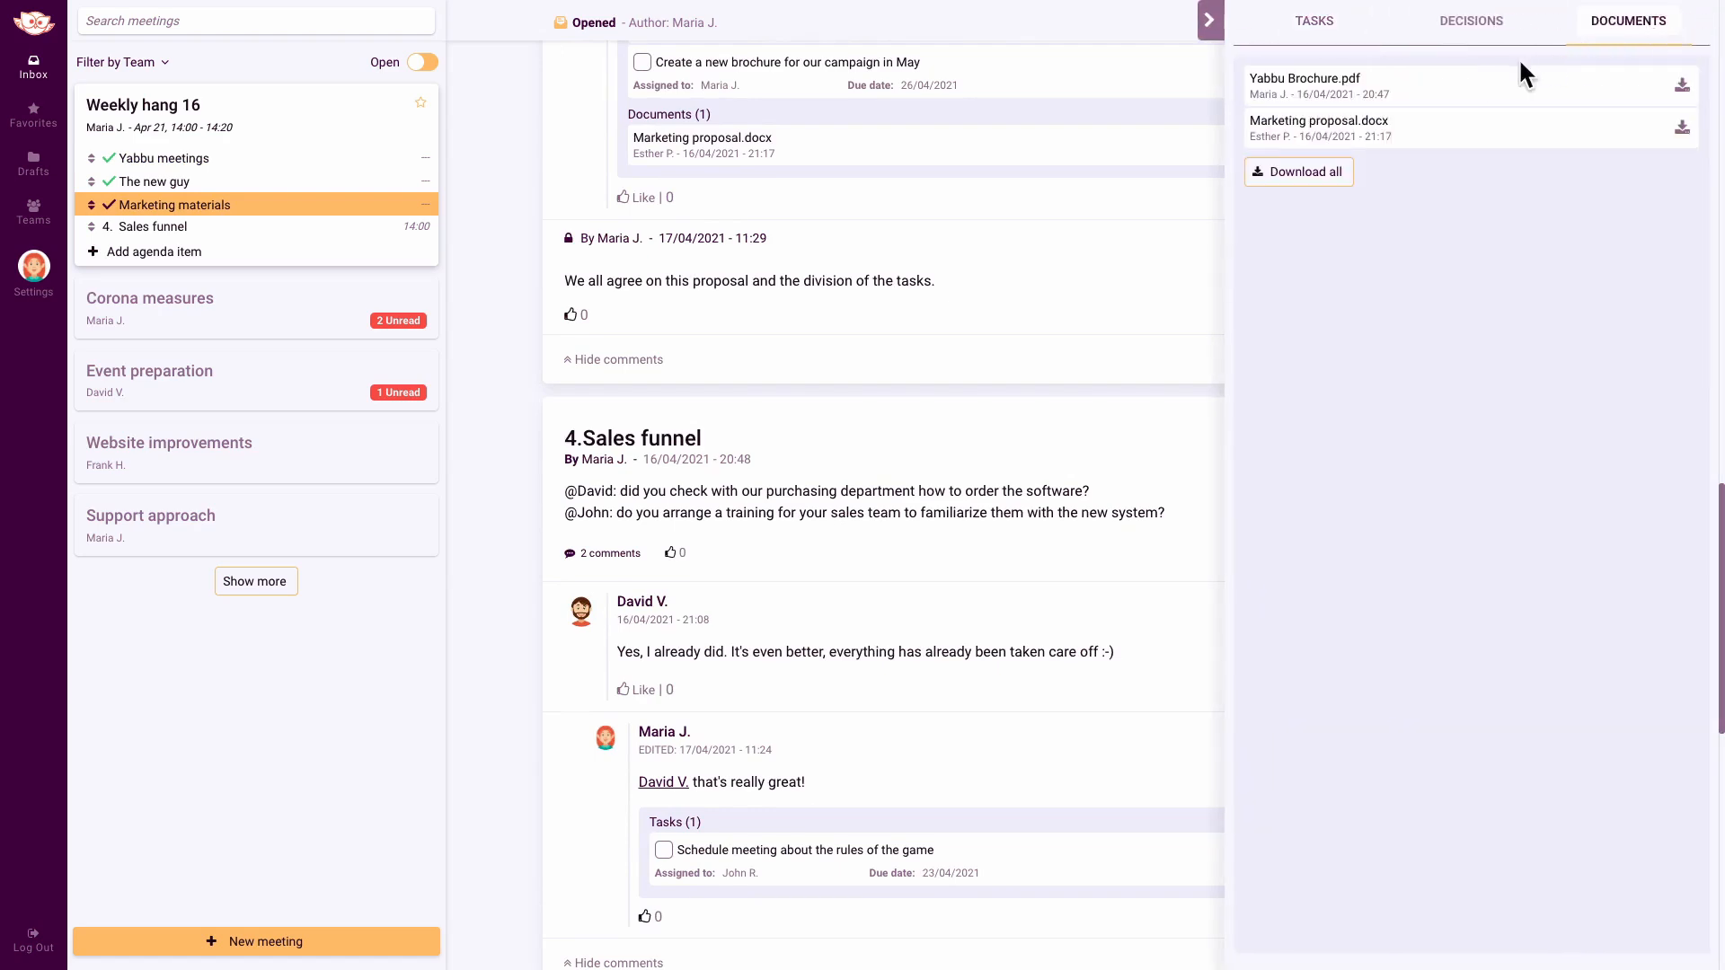
left_click(1427, 91)
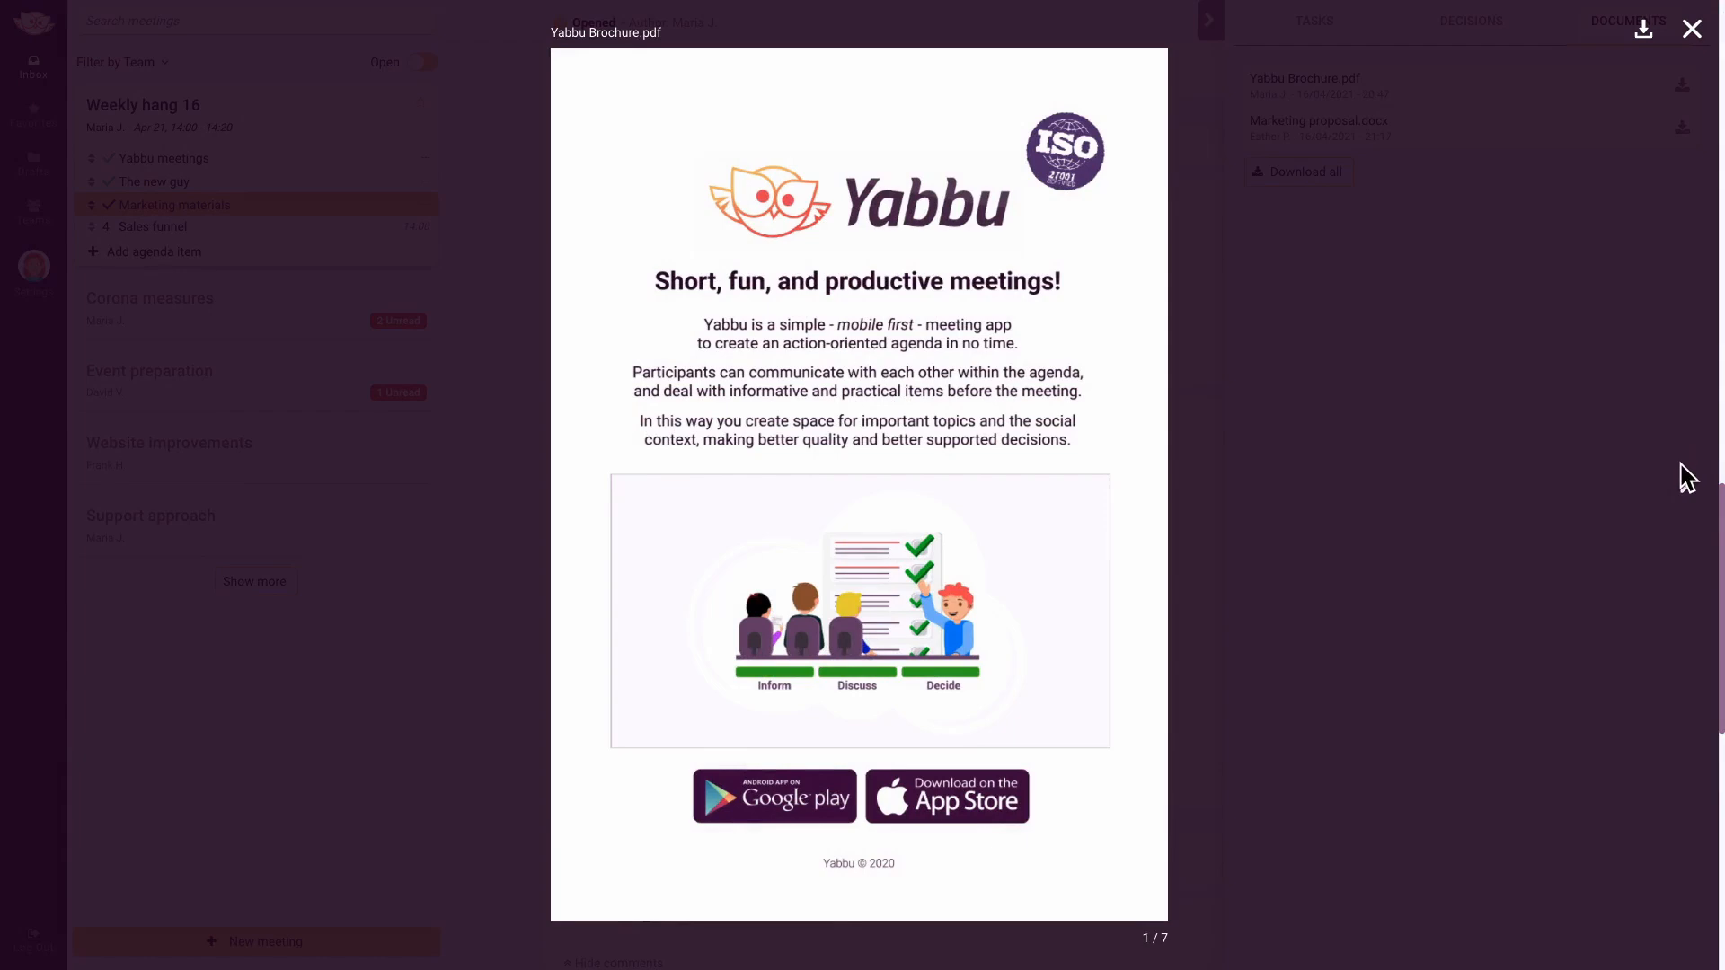
left_click(1685, 482)
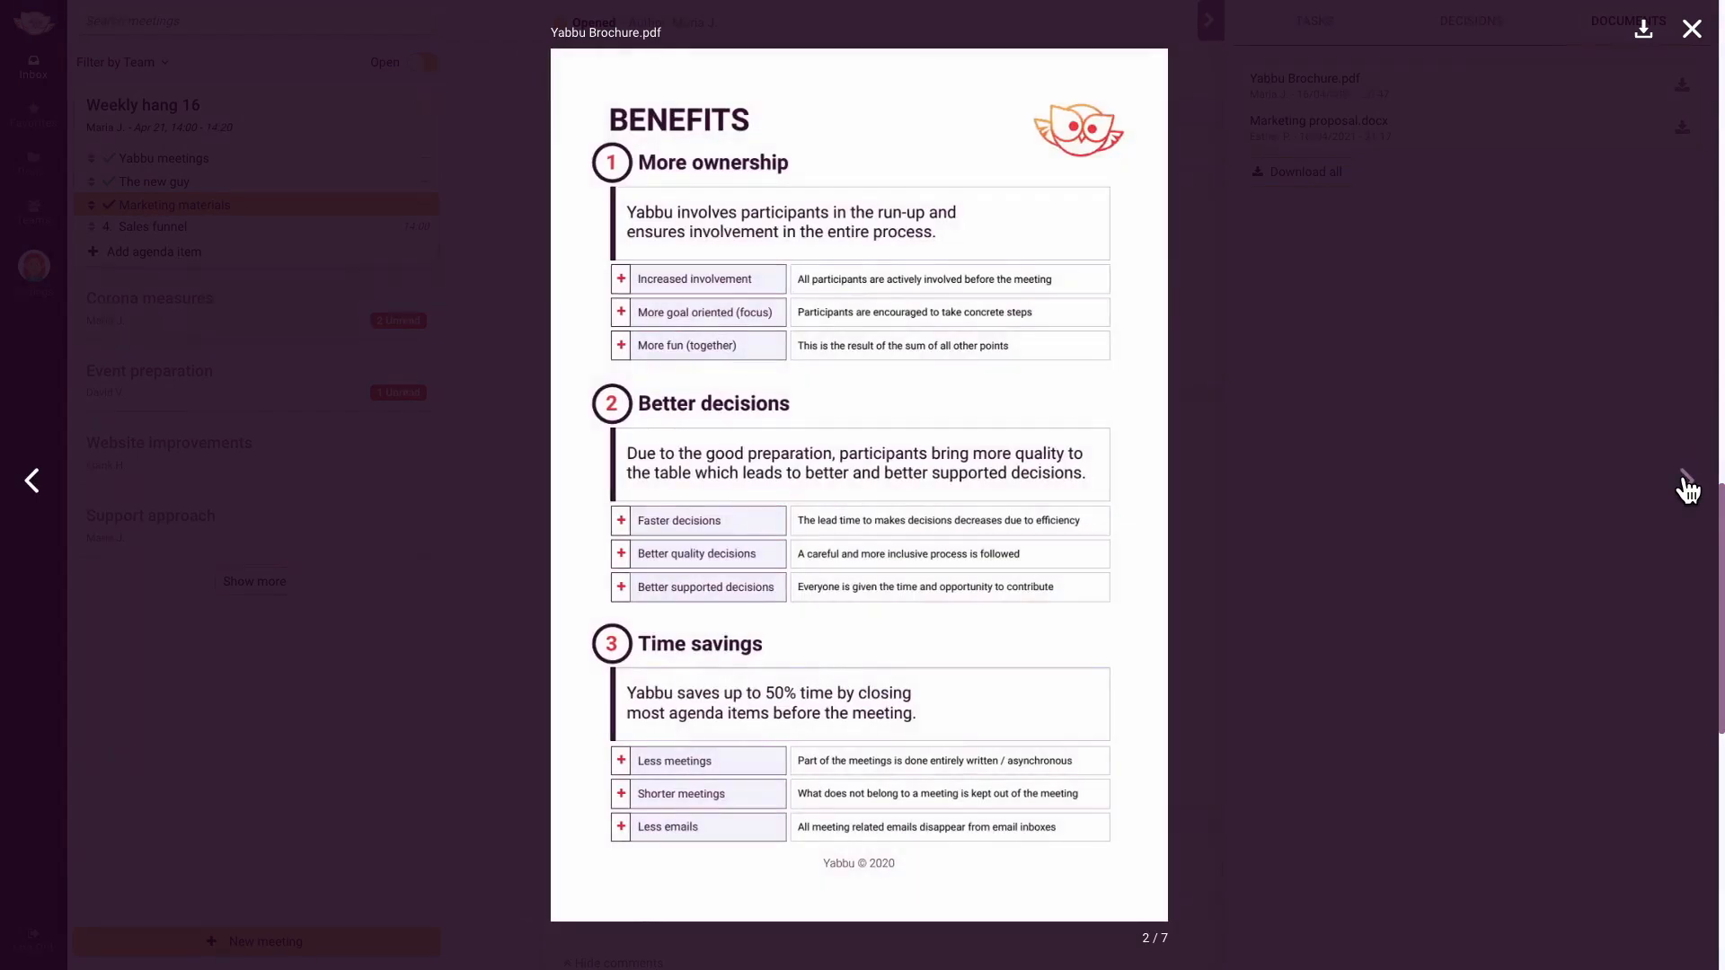
left_click(1689, 37)
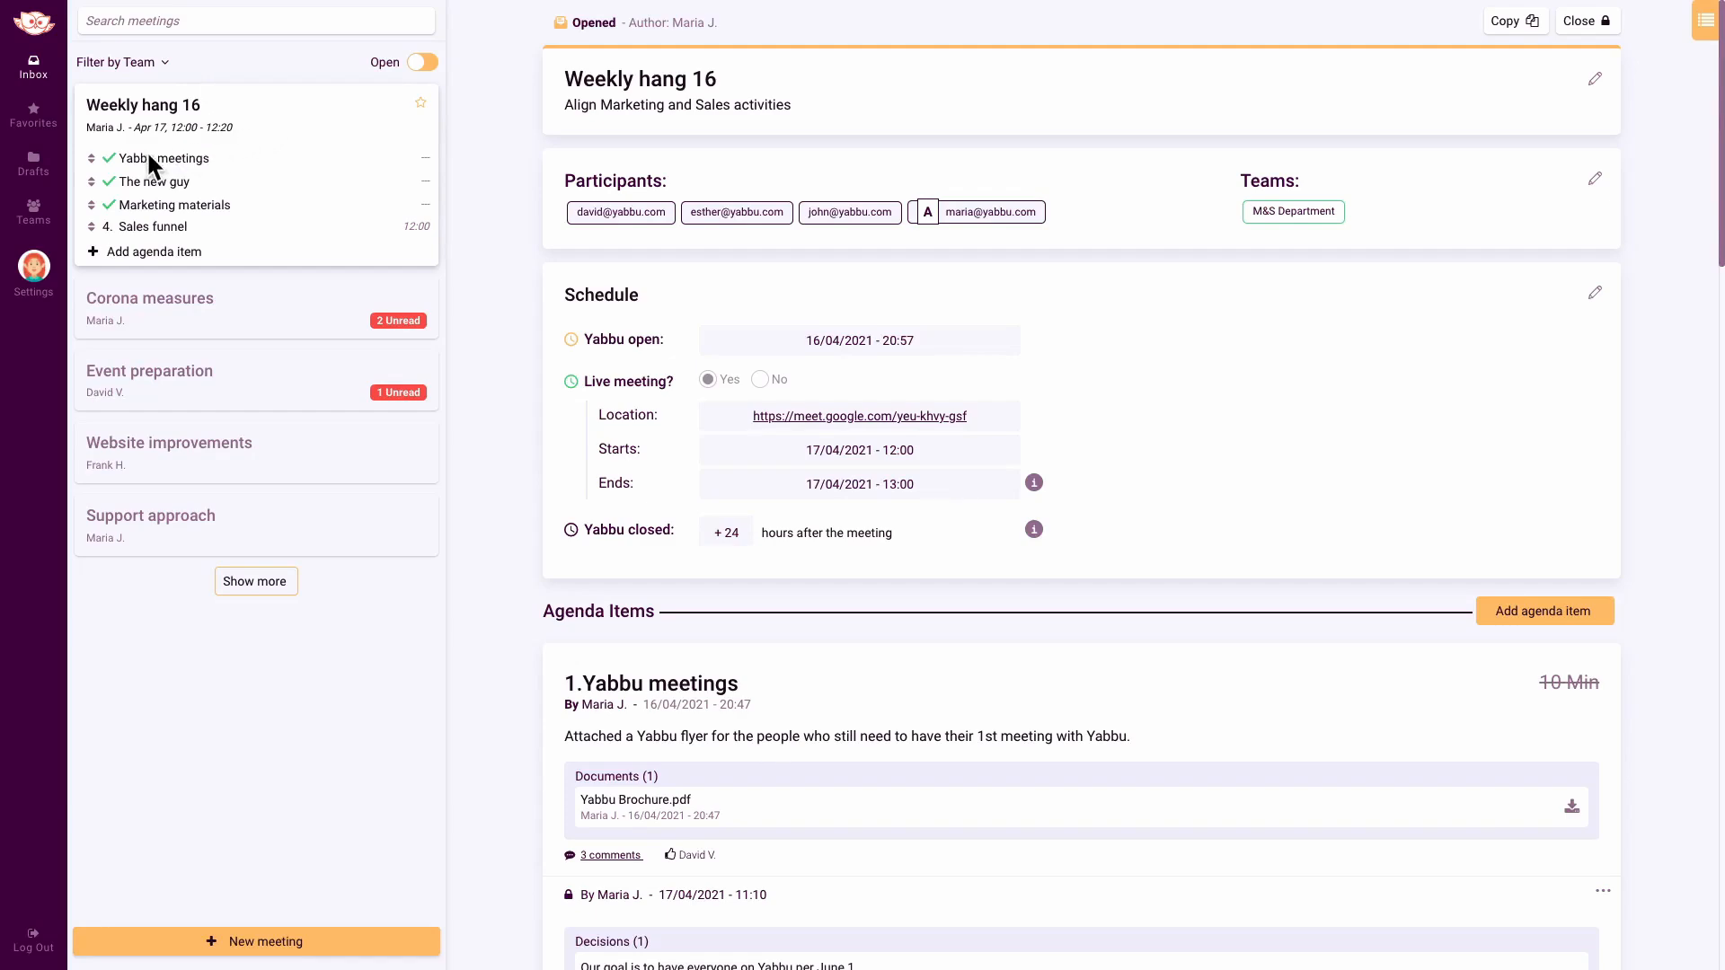
- Start concluding the Sales funnel item by pasting the conclusion text
left_click(145, 232)
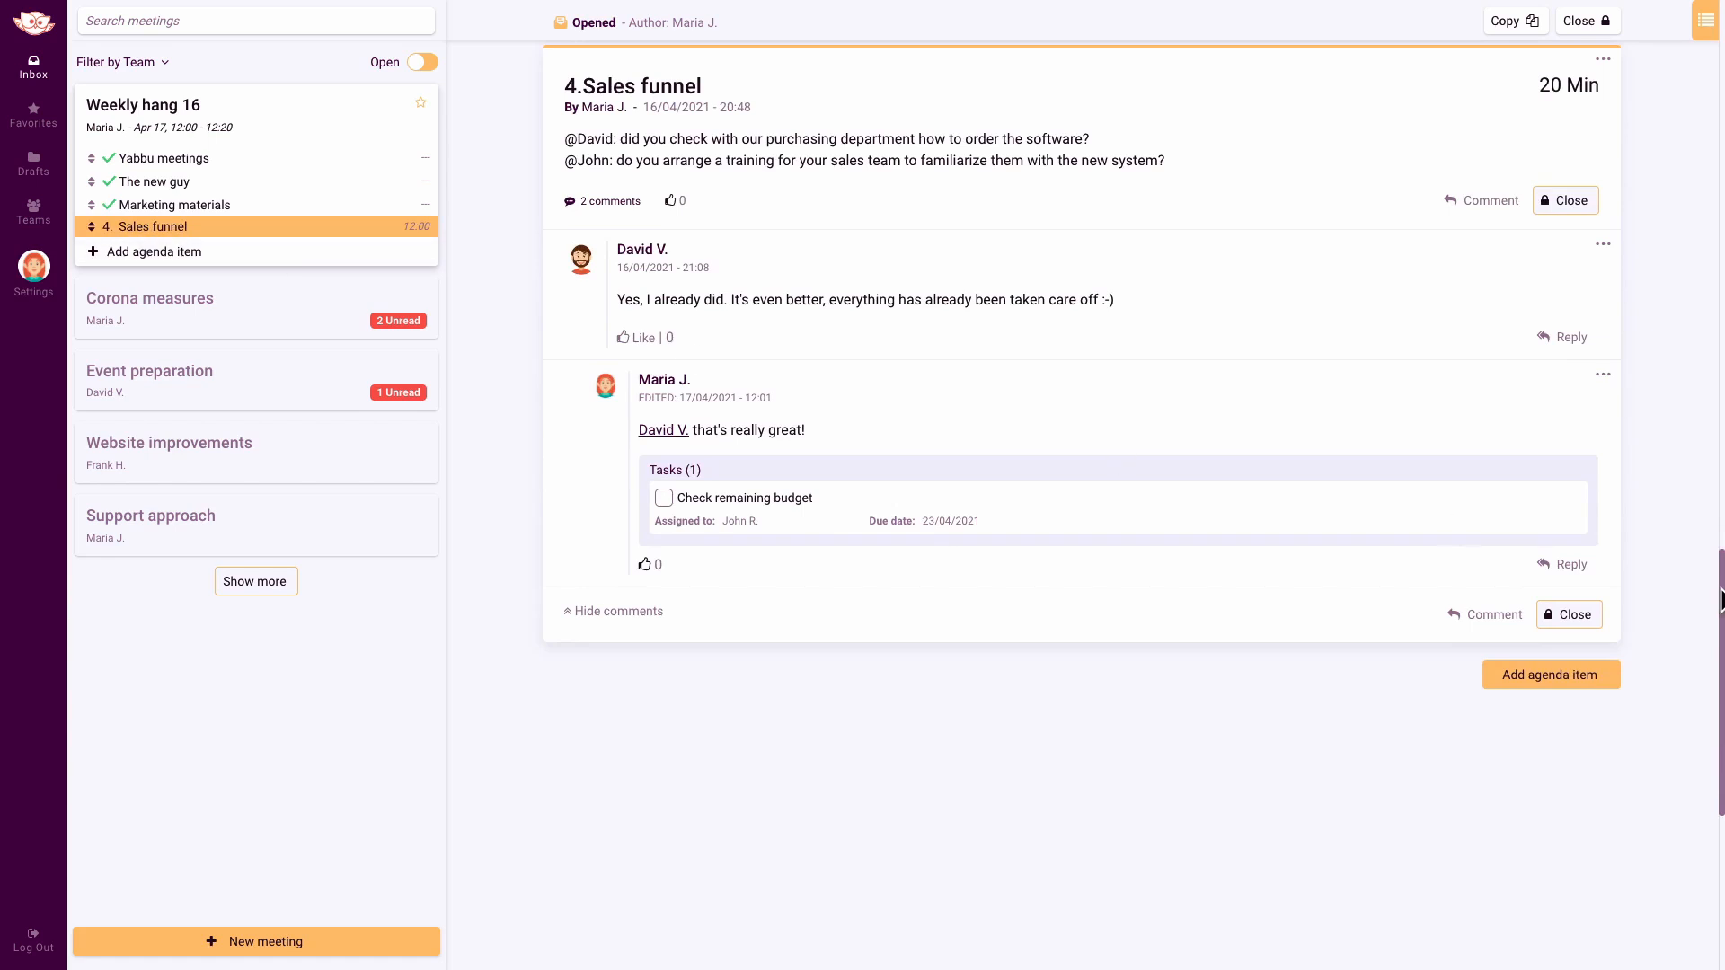
left_click(1573, 614)
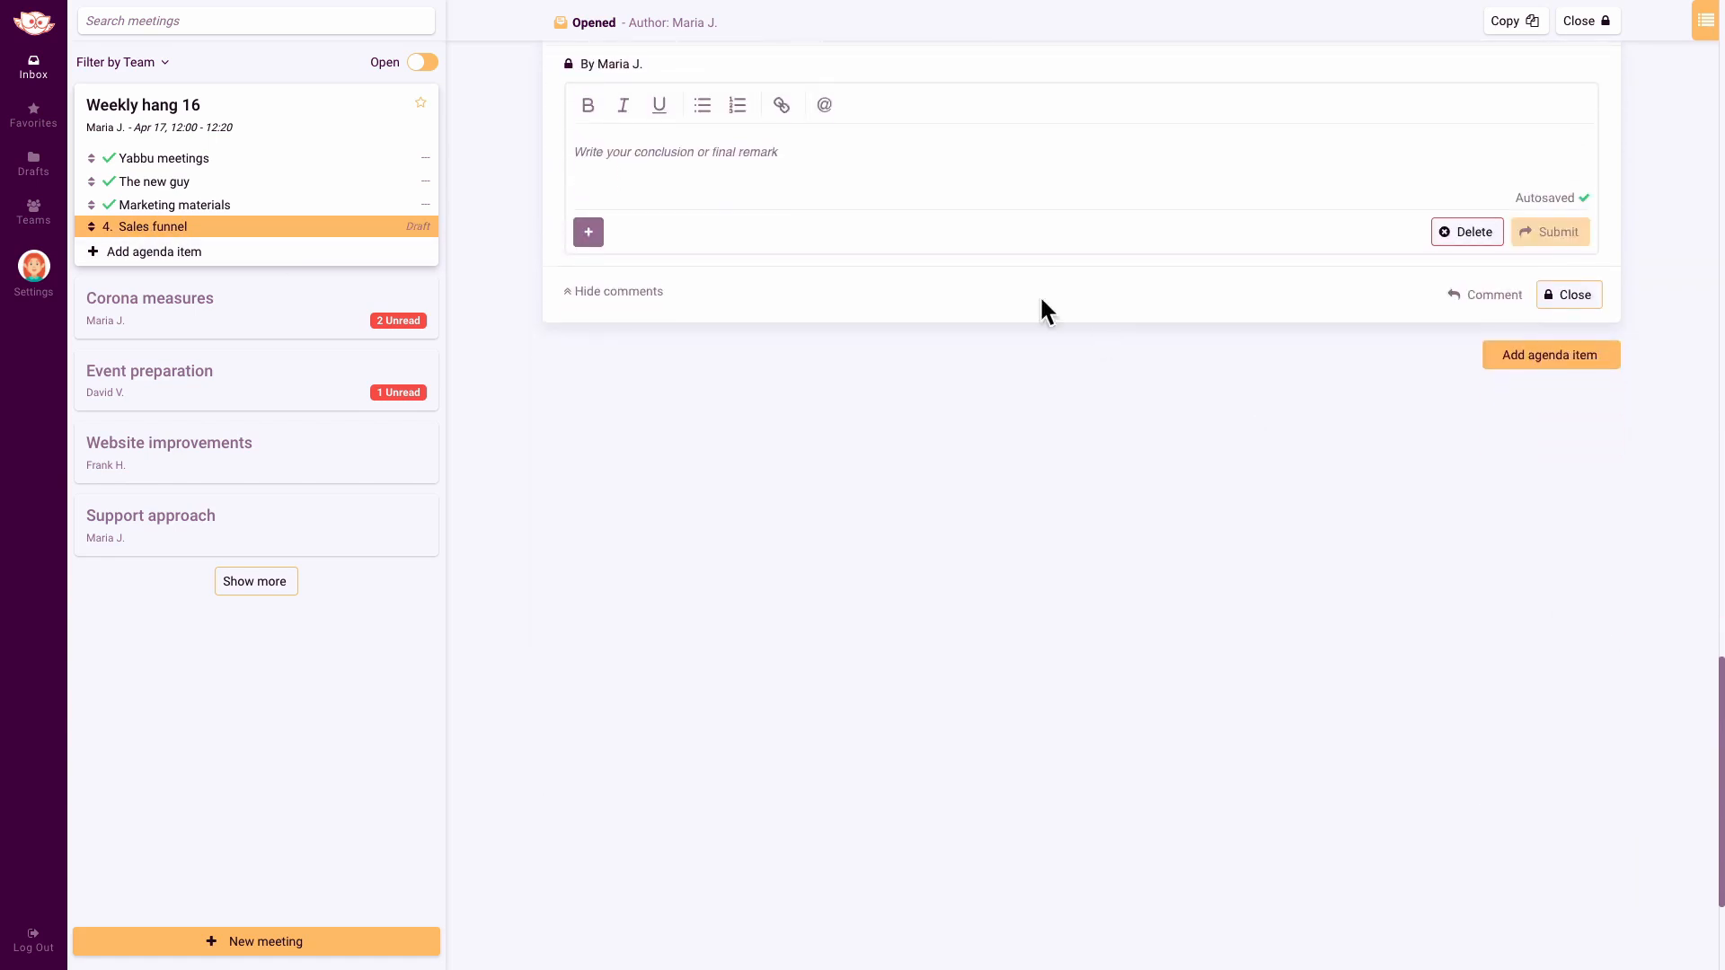
left_click(963, 184)
type("Fruitful discussion on the new software.")
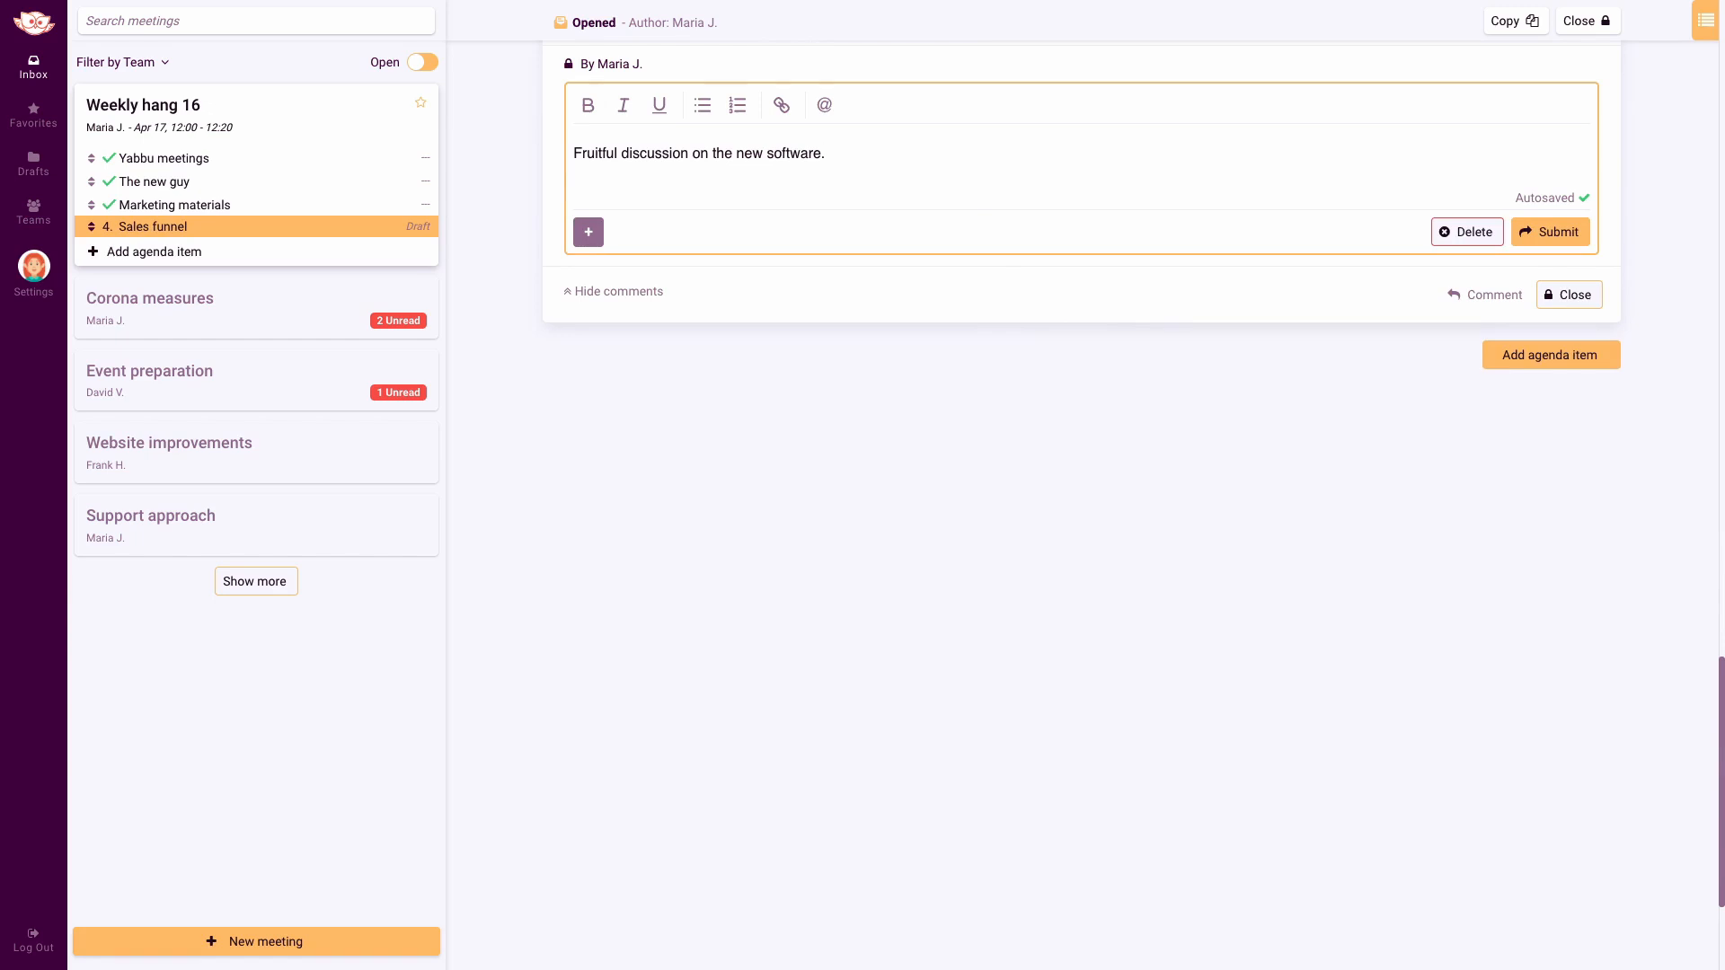
- Add an implementation and access scheme task, assigned to the responsible participant, due 30 April 2021
left_click(589, 232)
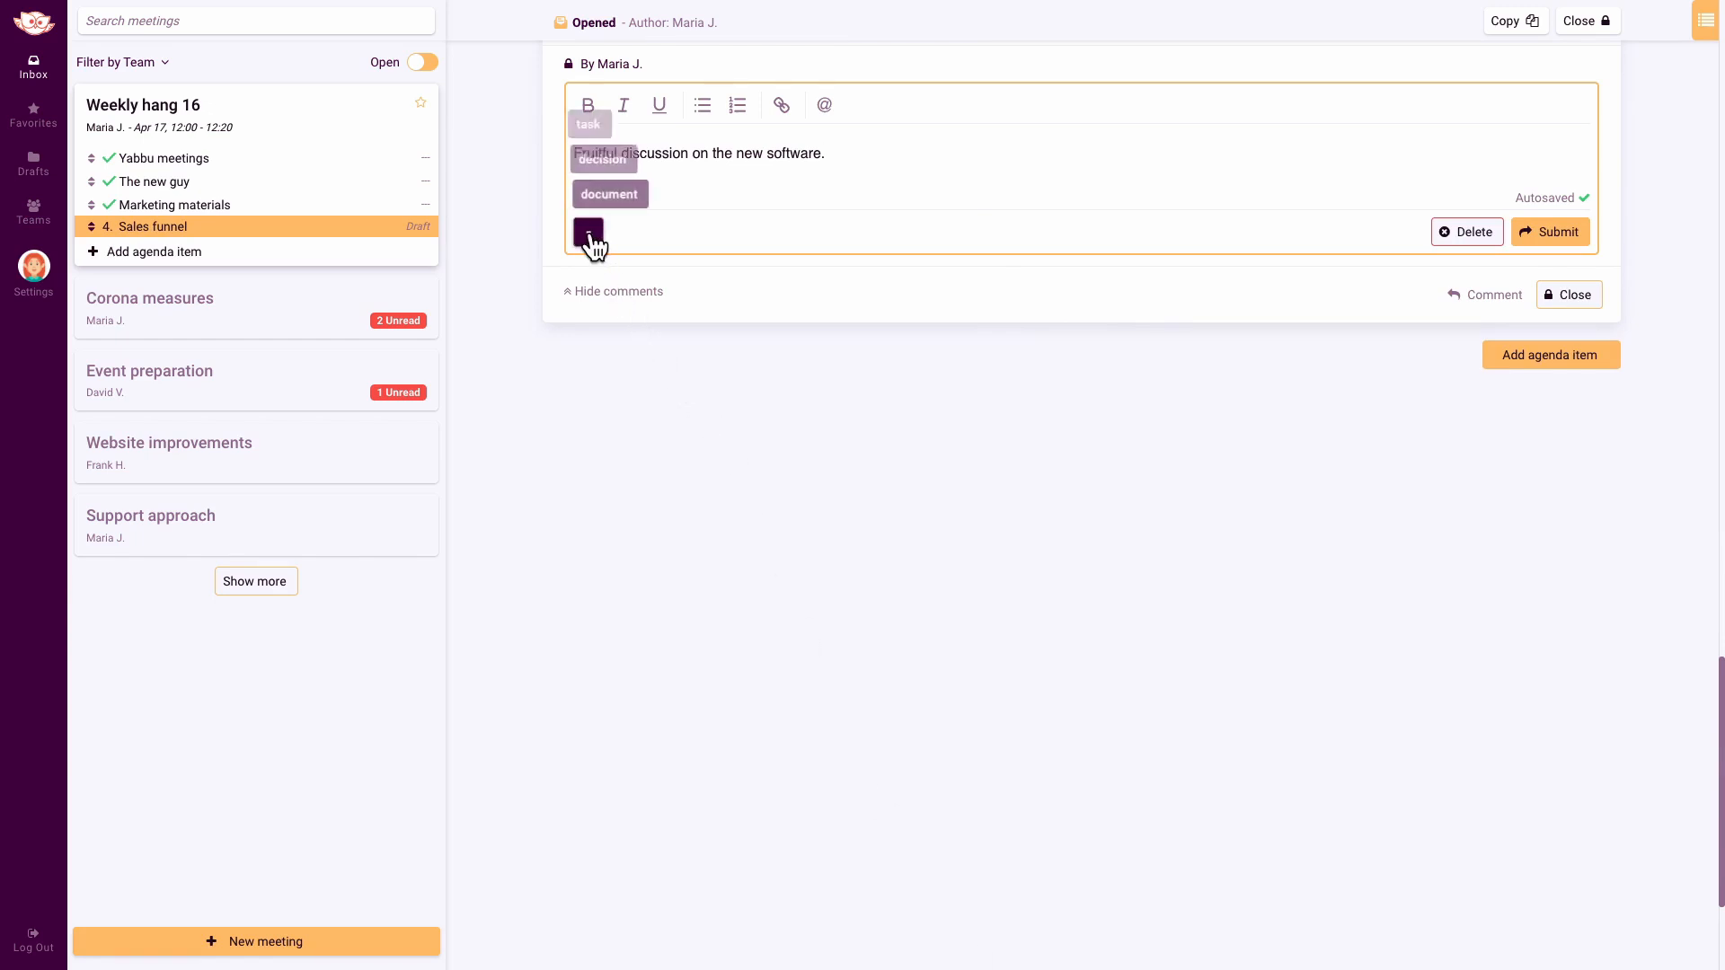
left_click(596, 131)
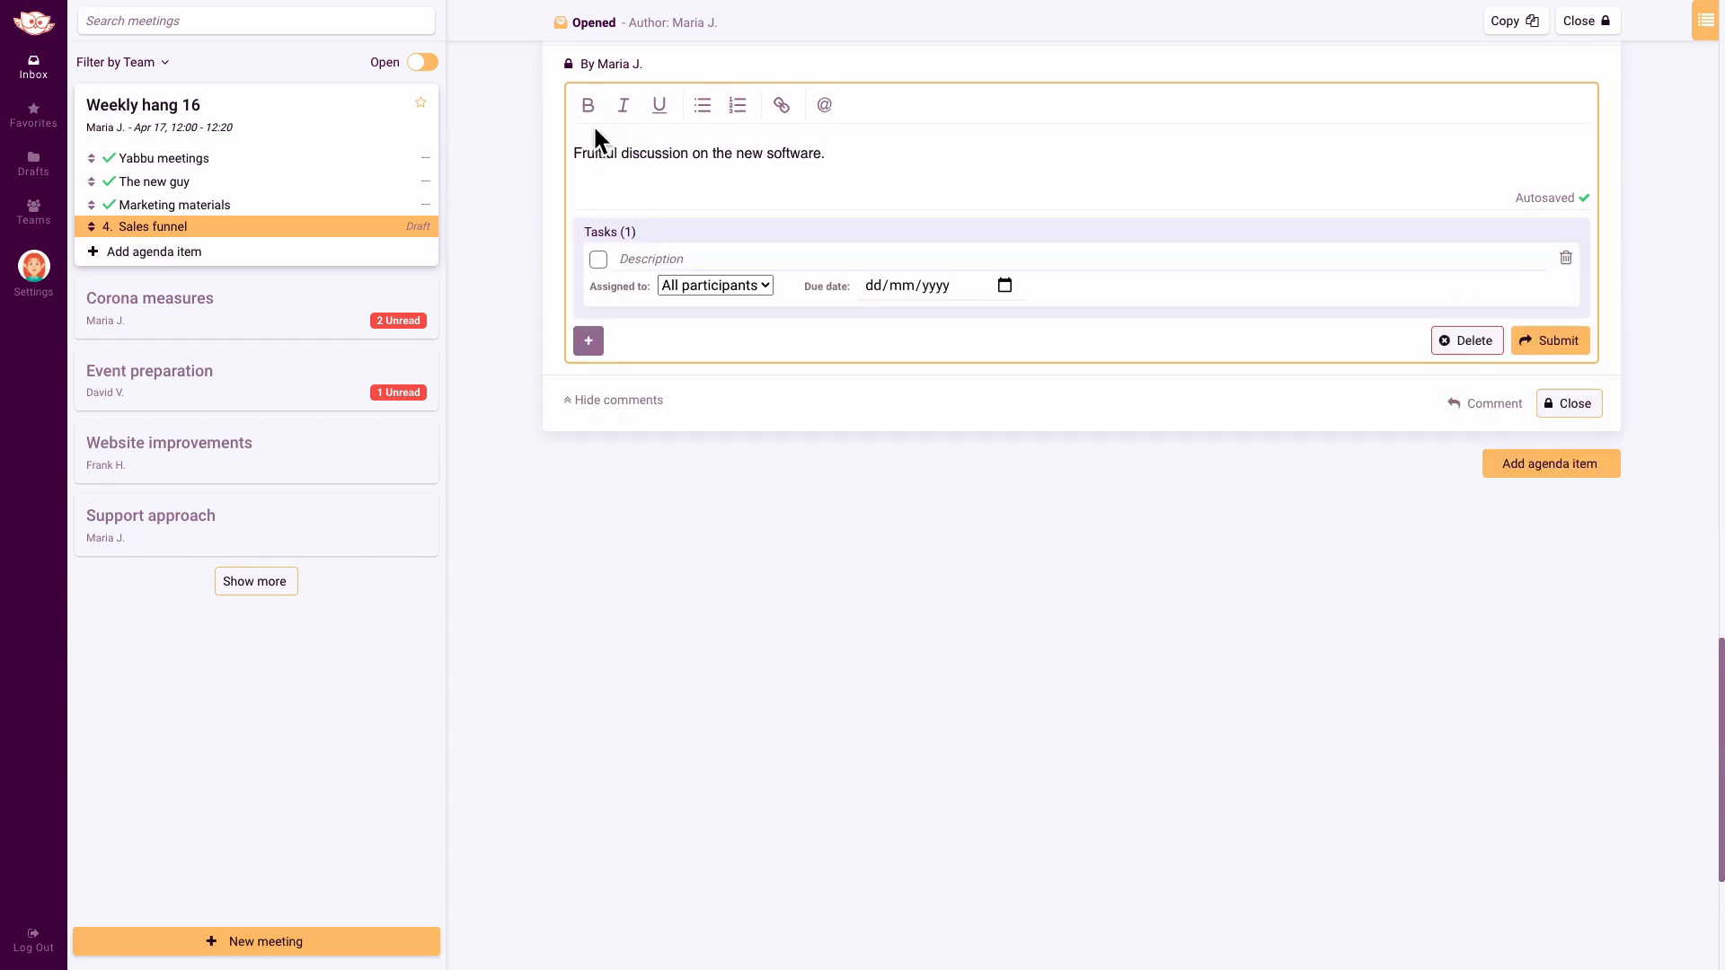
left_click(640, 249)
type("John will take care of the implementation and access scheme.")
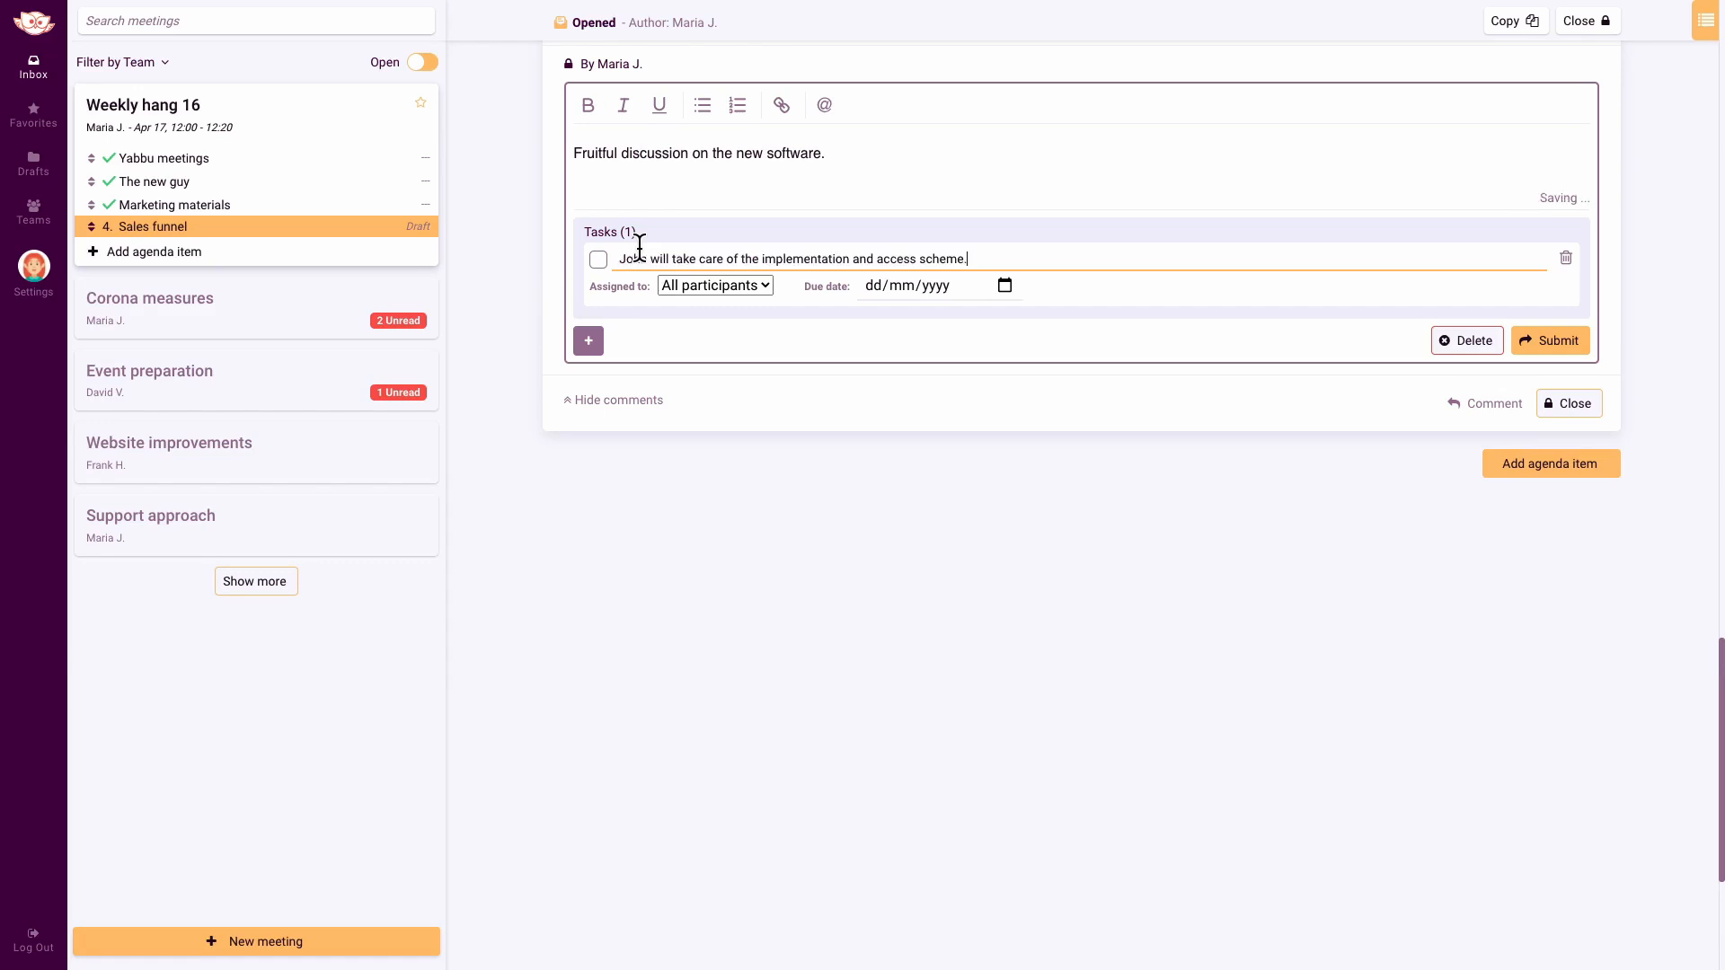
left_click(765, 284)
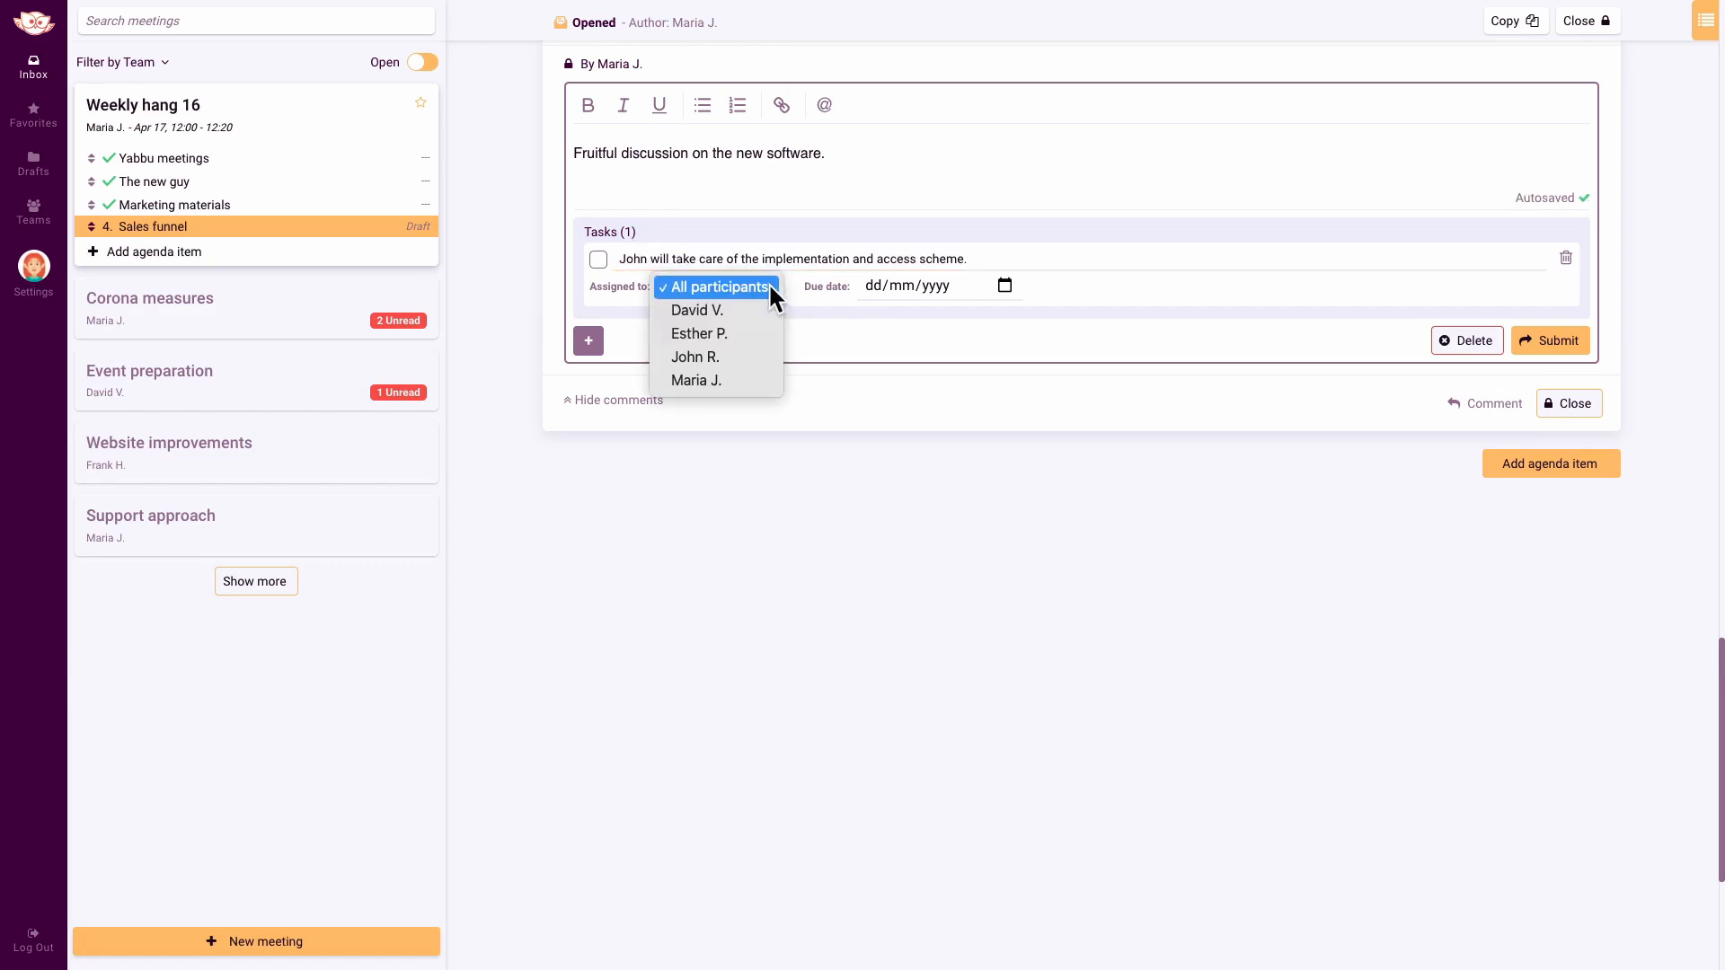
left_click(754, 357)
left_click(1001, 285)
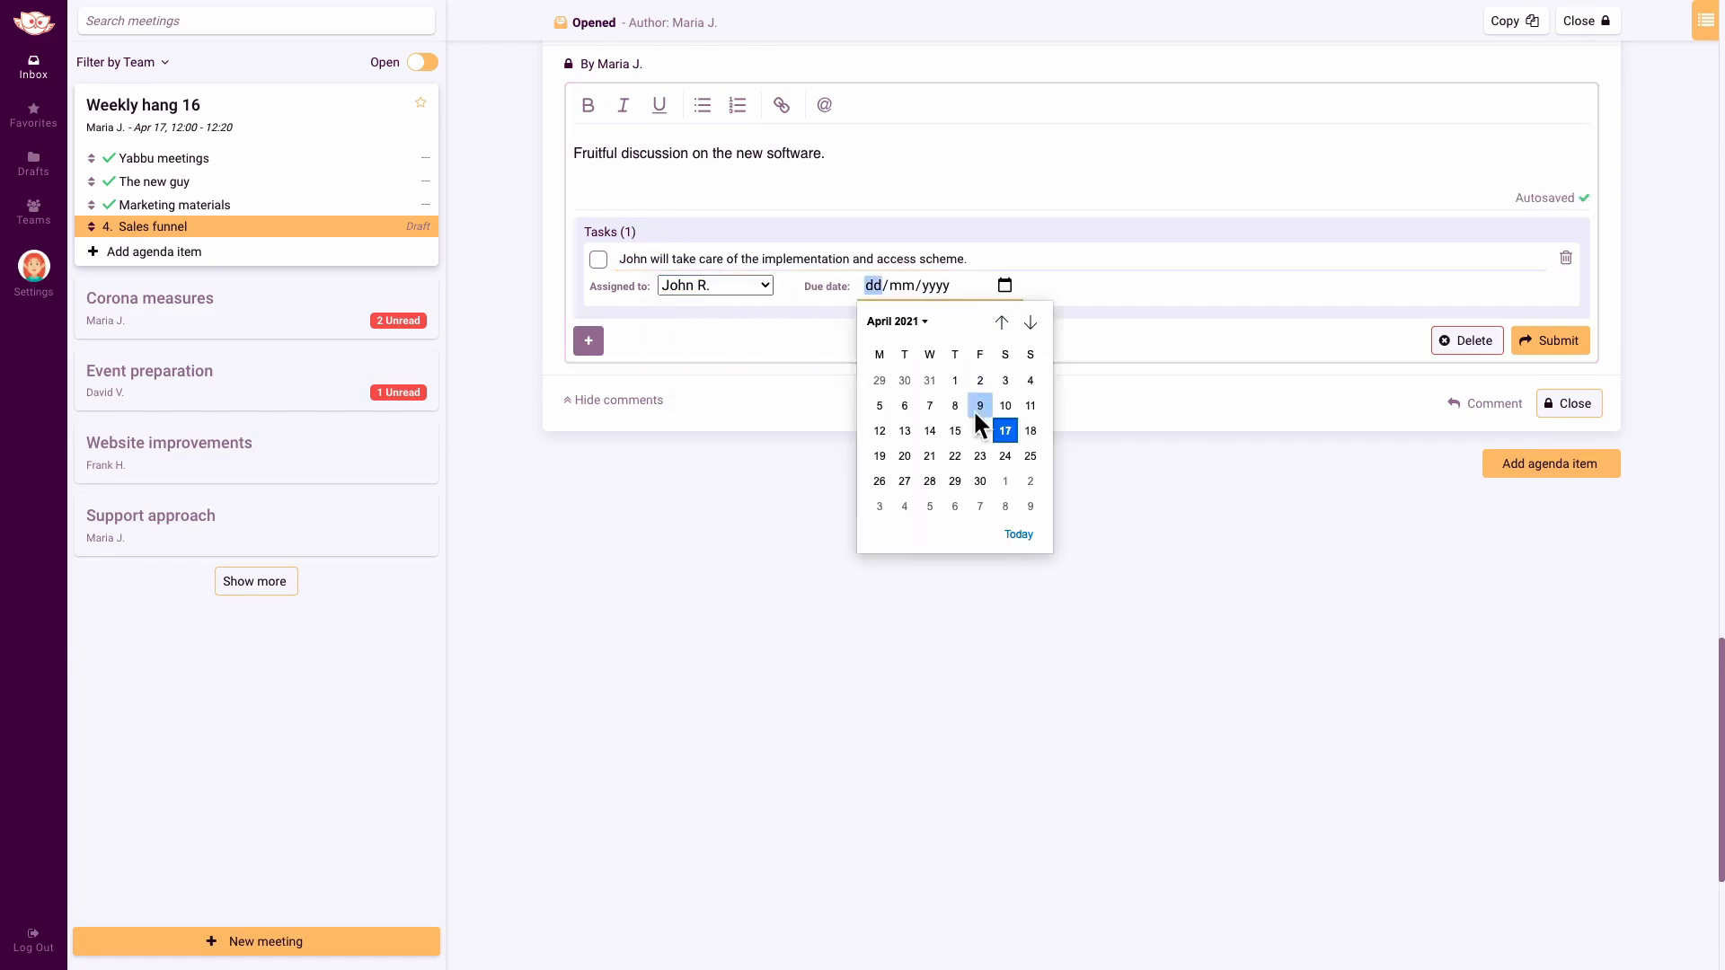
left_click(979, 481)
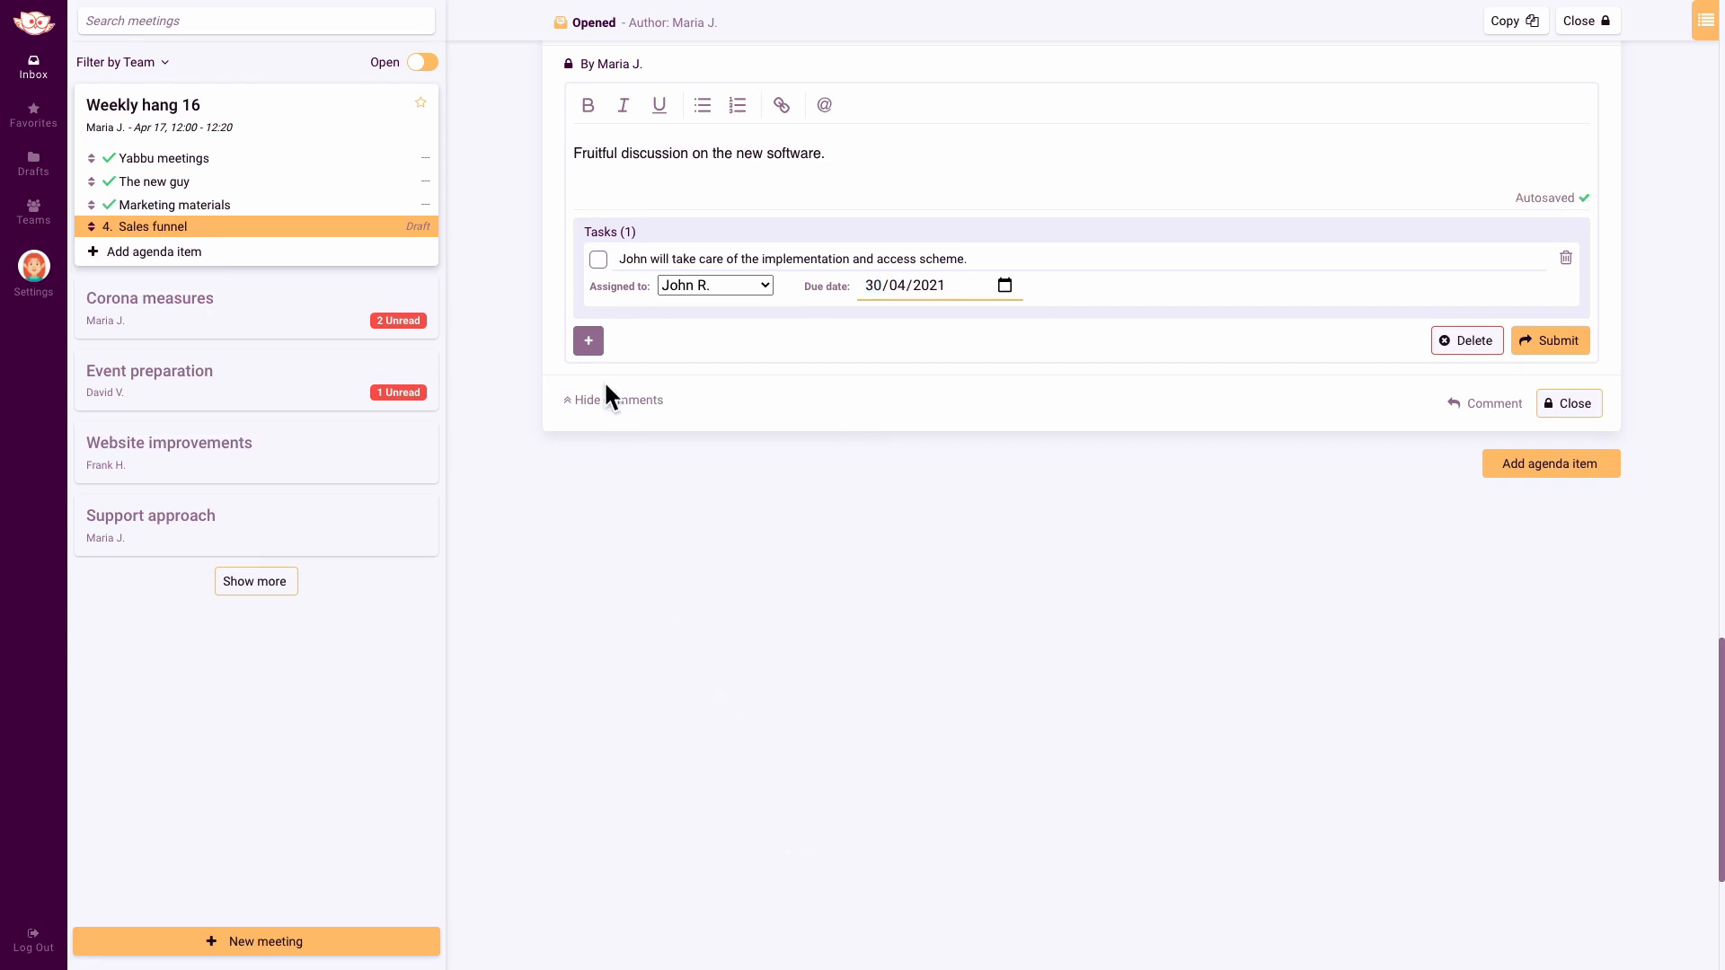
- Add the consistent-software-use responsibility decision, submit the conclusion, and return to Weekly hang 16
left_click(590, 340)
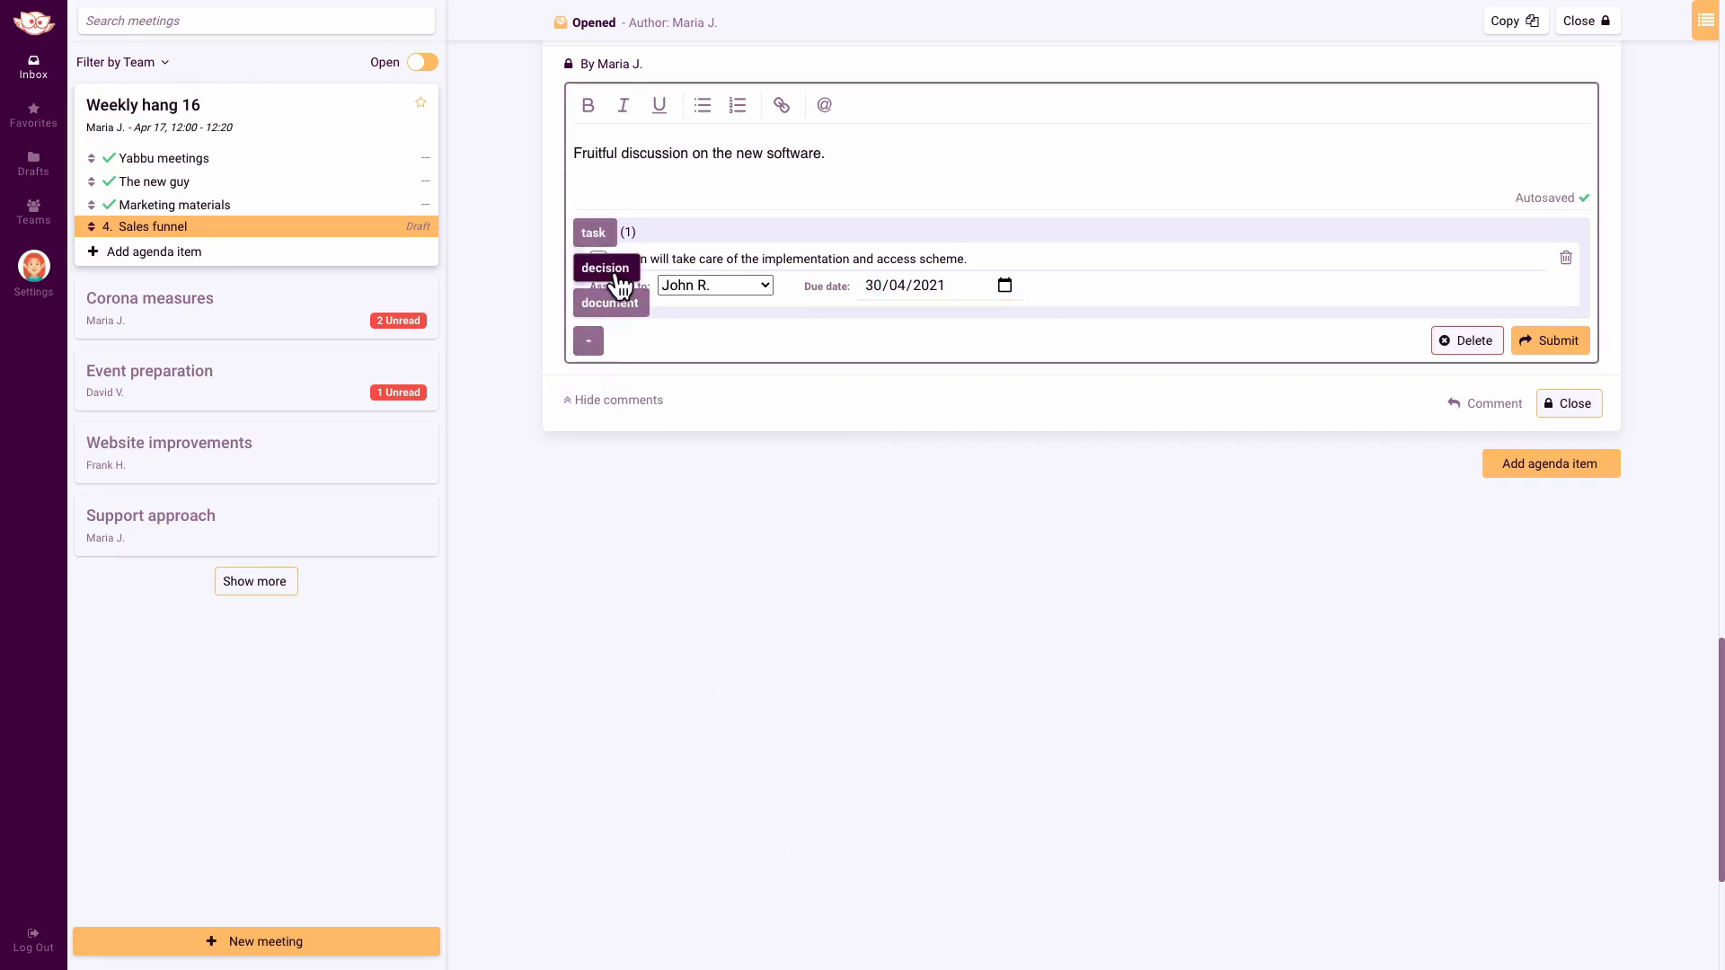
left_click(614, 270)
left_click(634, 343)
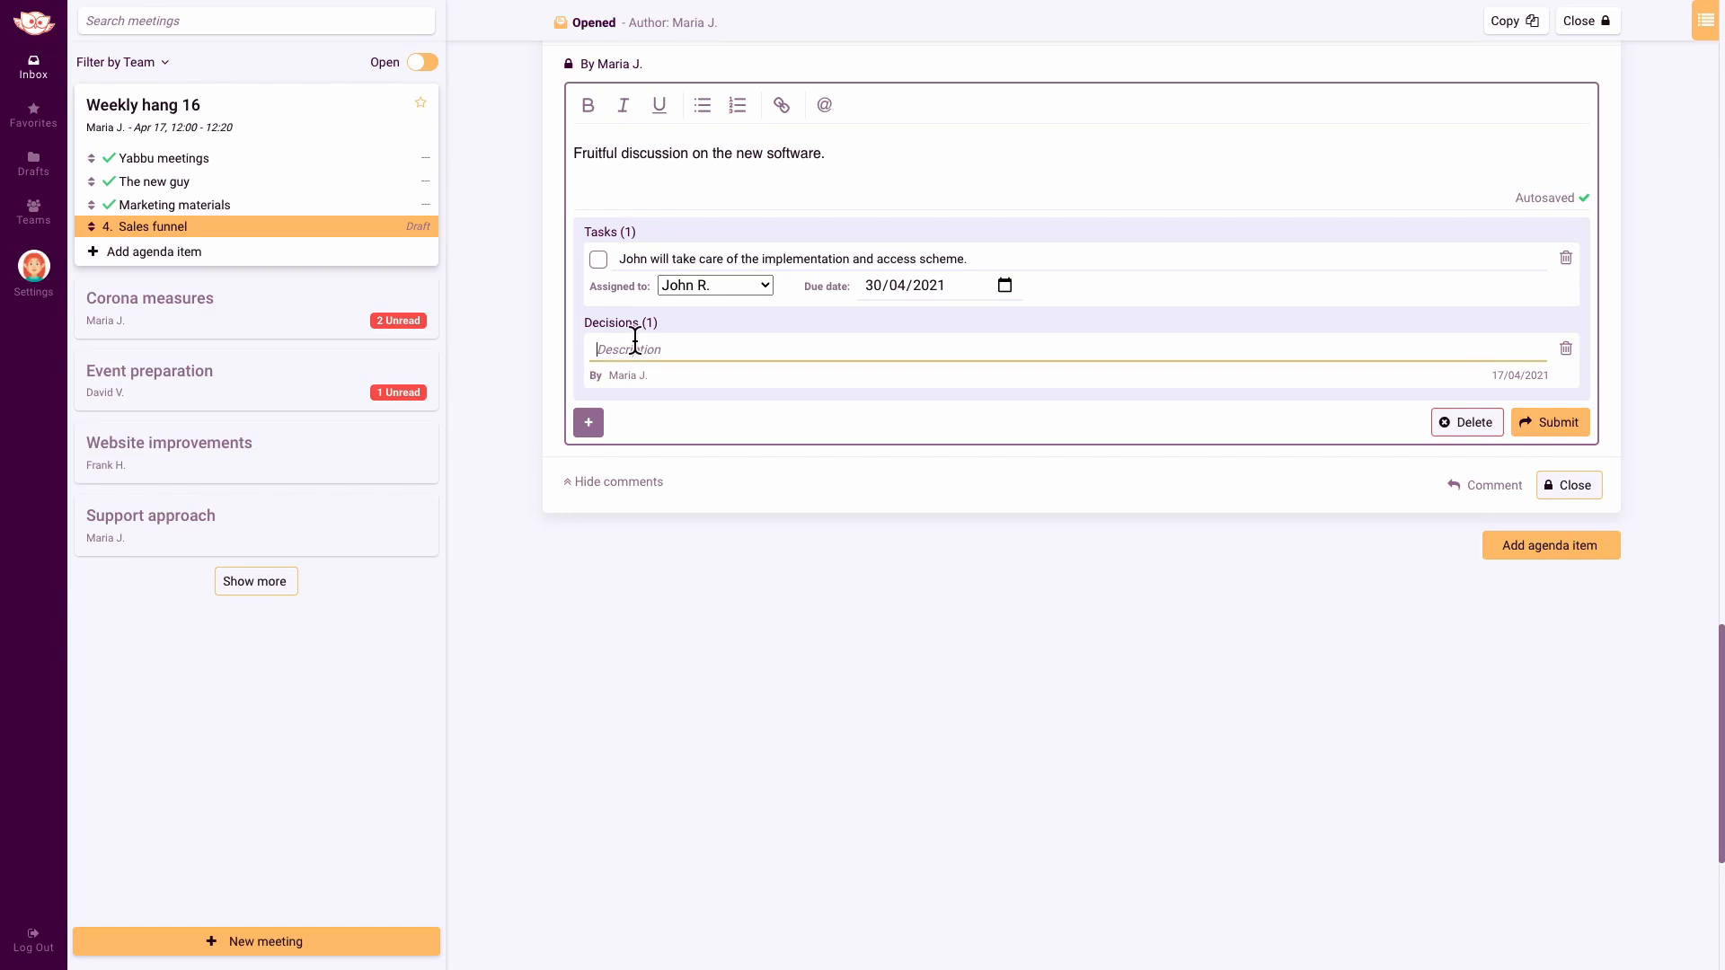
type("Esther is responsible for consistent use of the software.")
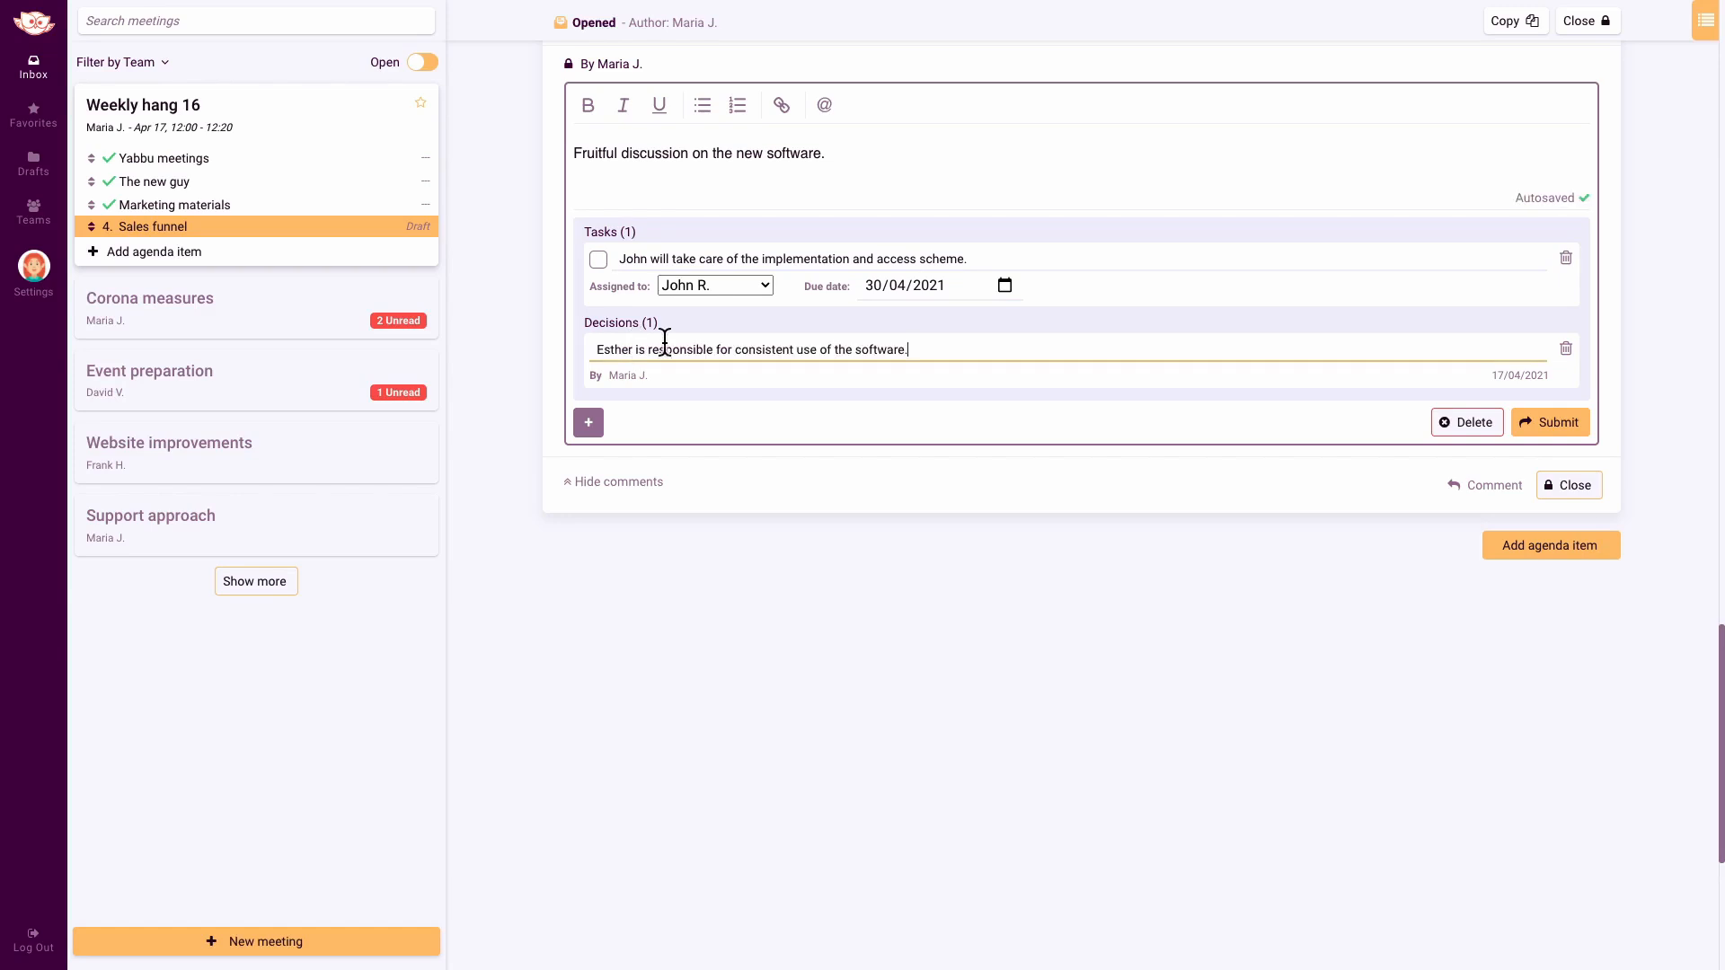
left_click(1536, 424)
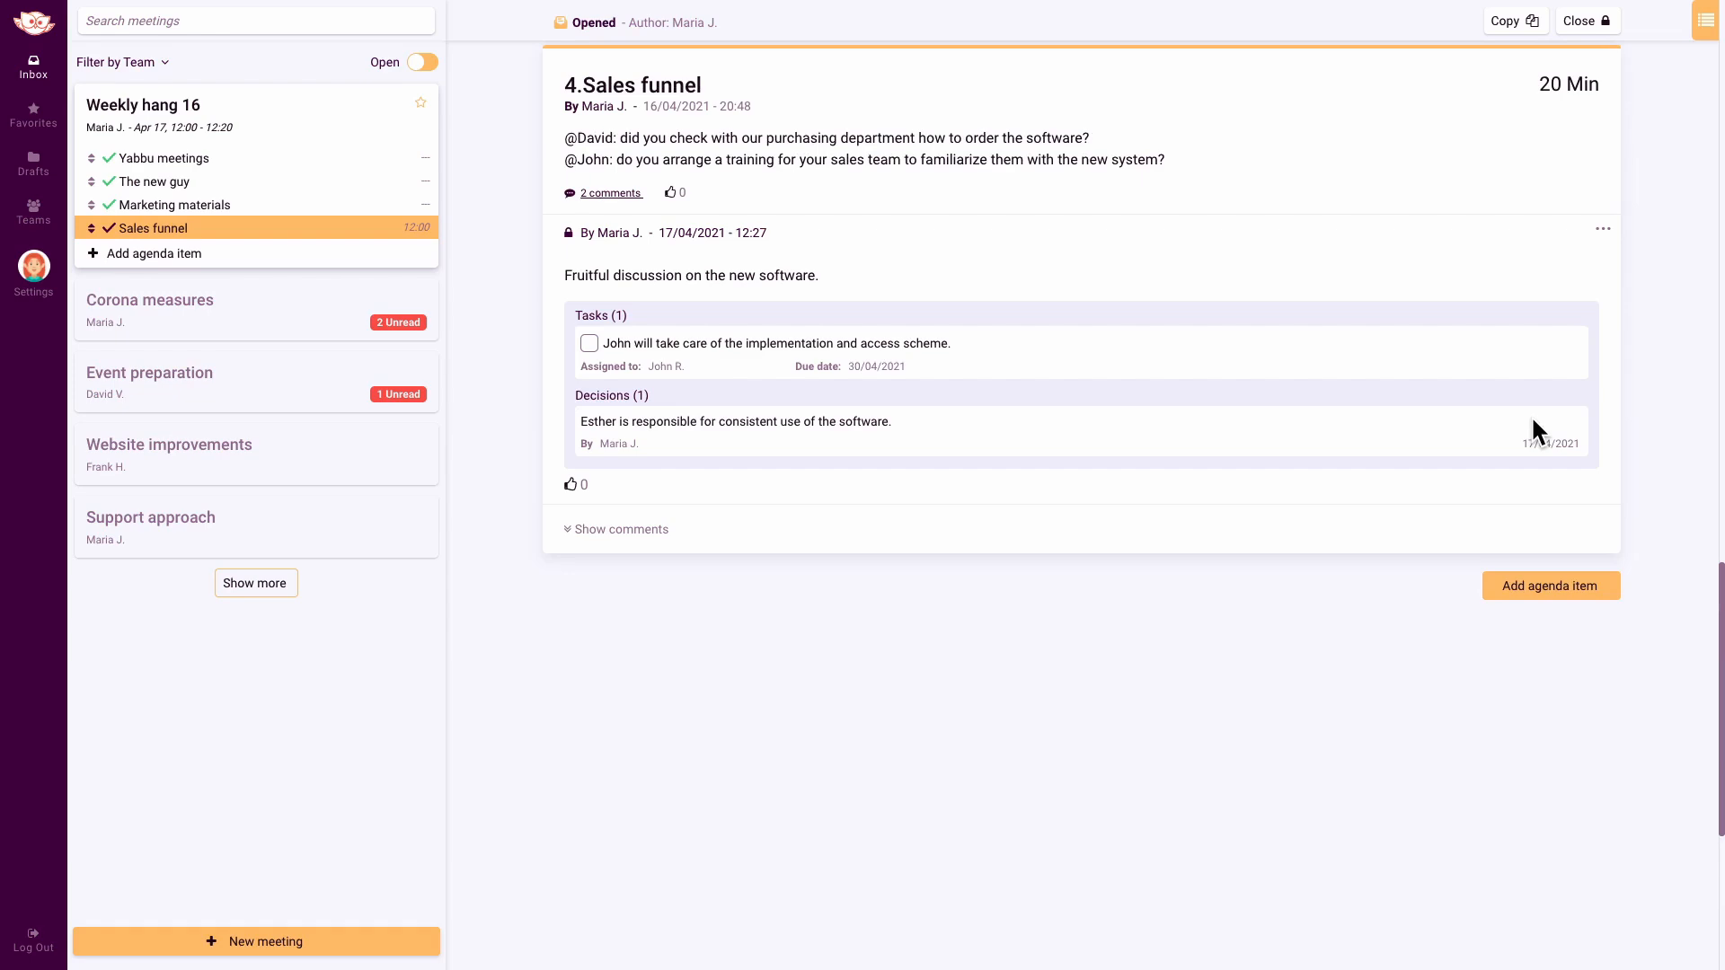
left_click(142, 130)
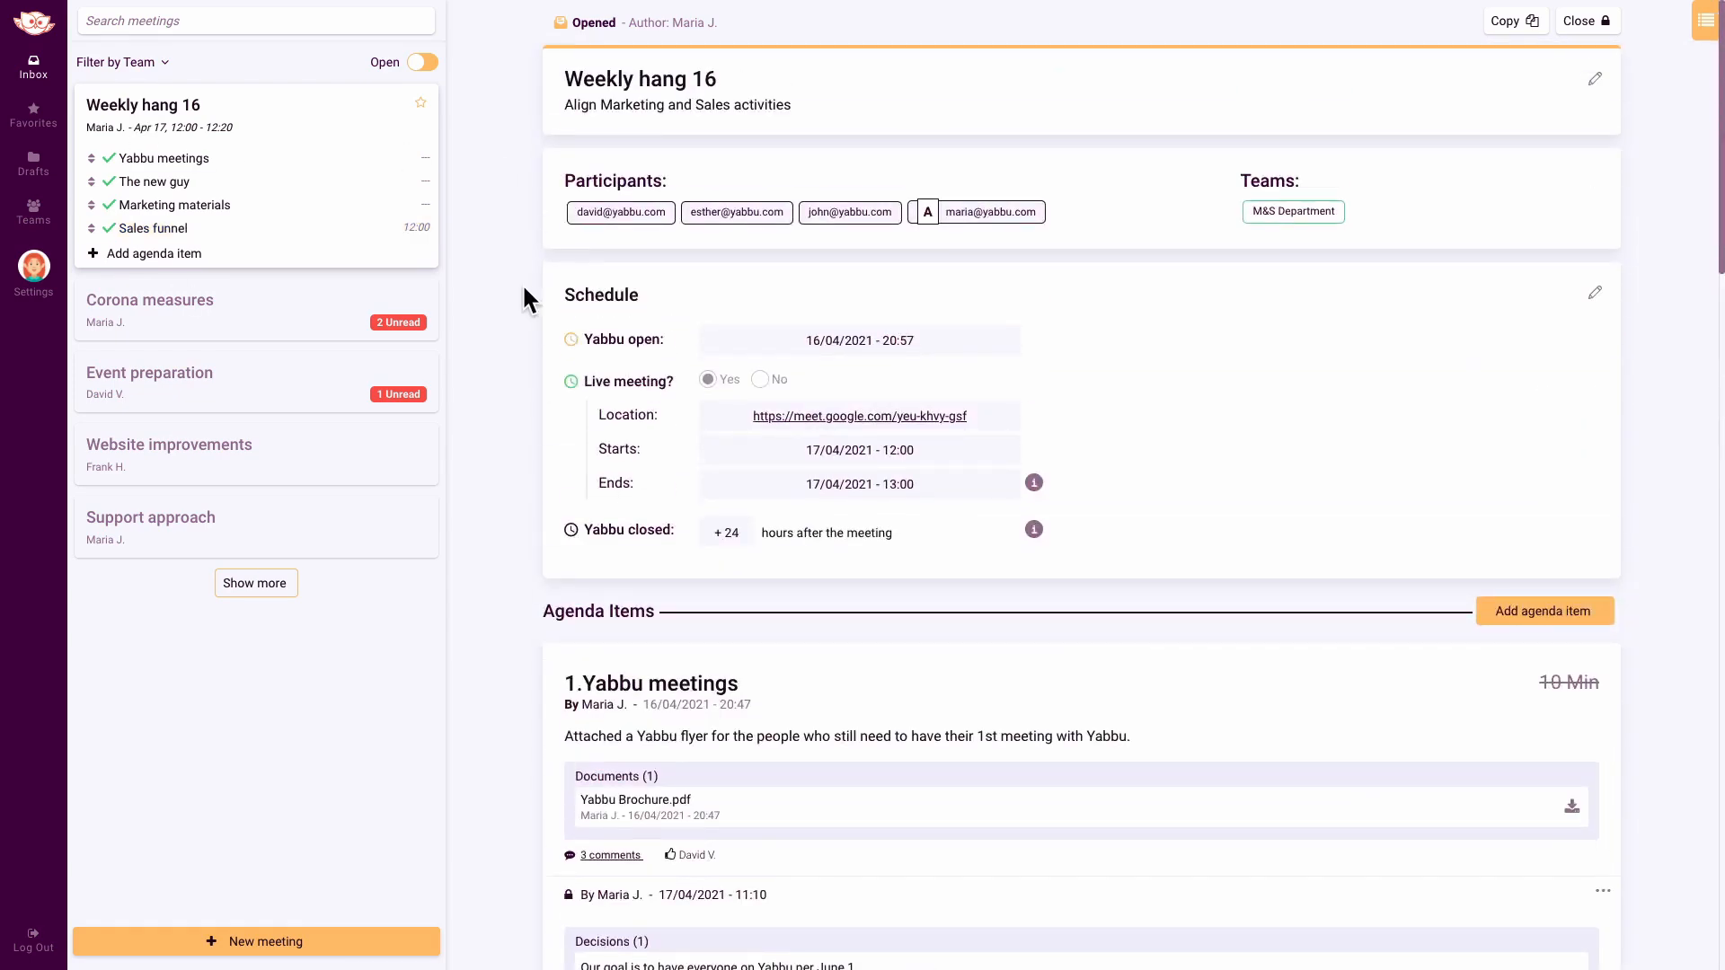
- Close the Weekly hang 16 meeting, confirming with 'Close it!'
left_click(428, 61)
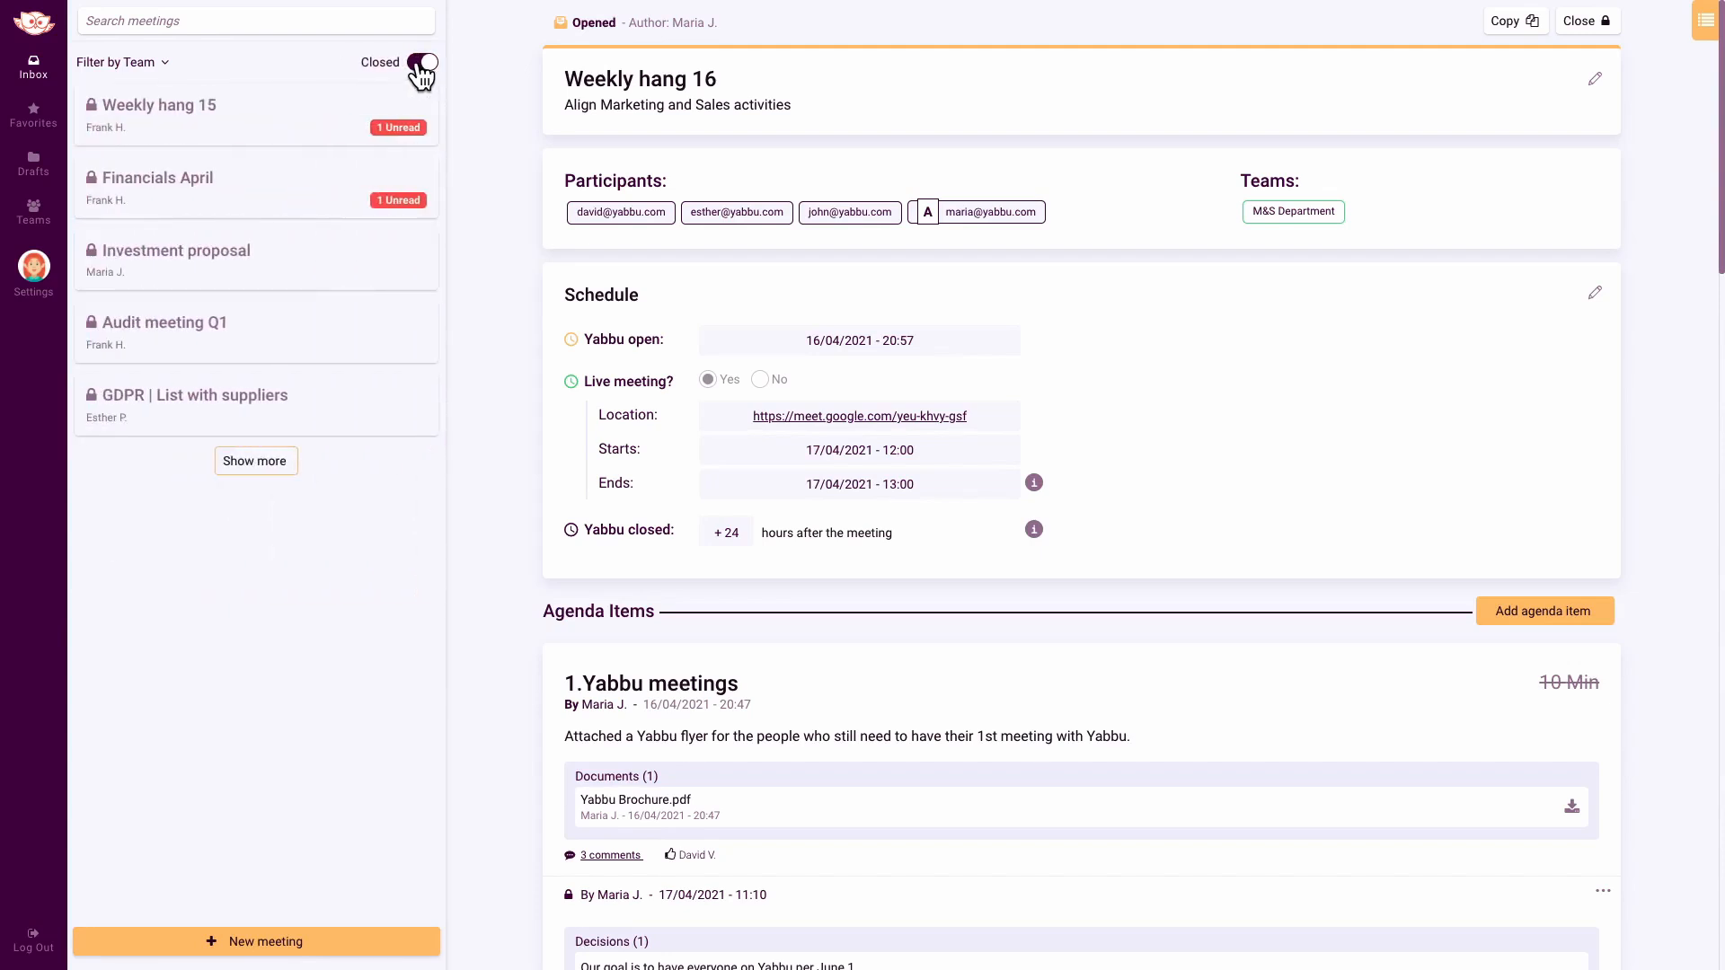
left_click(420, 67)
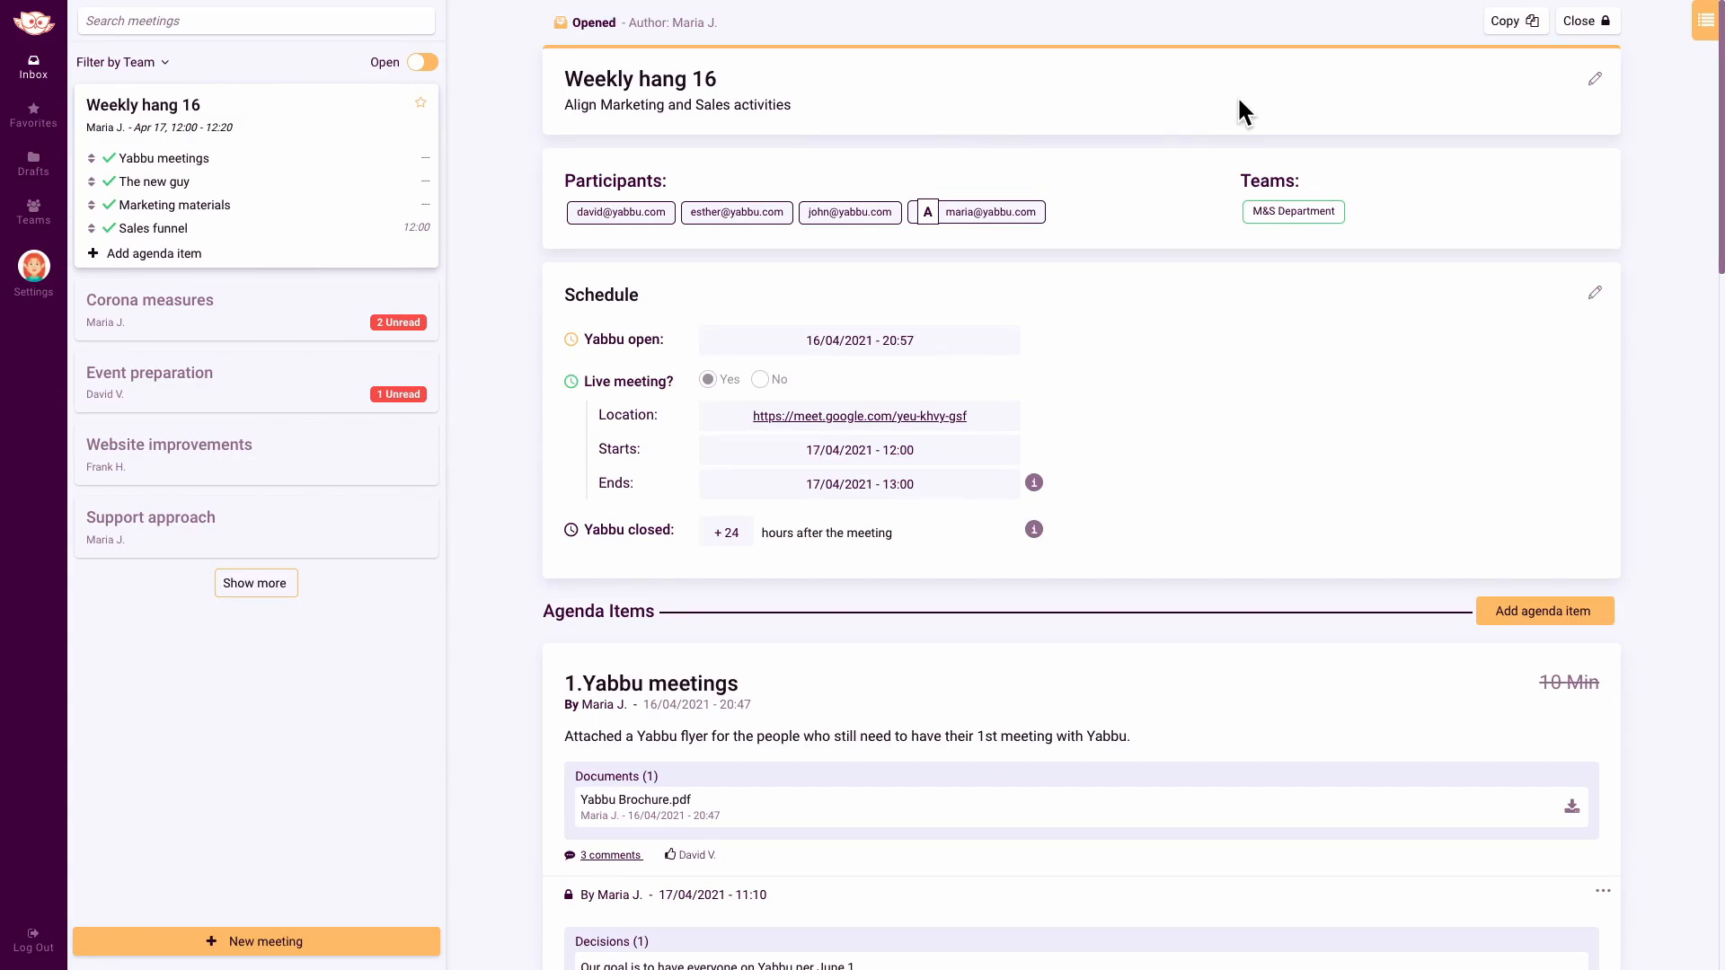
left_click(1587, 22)
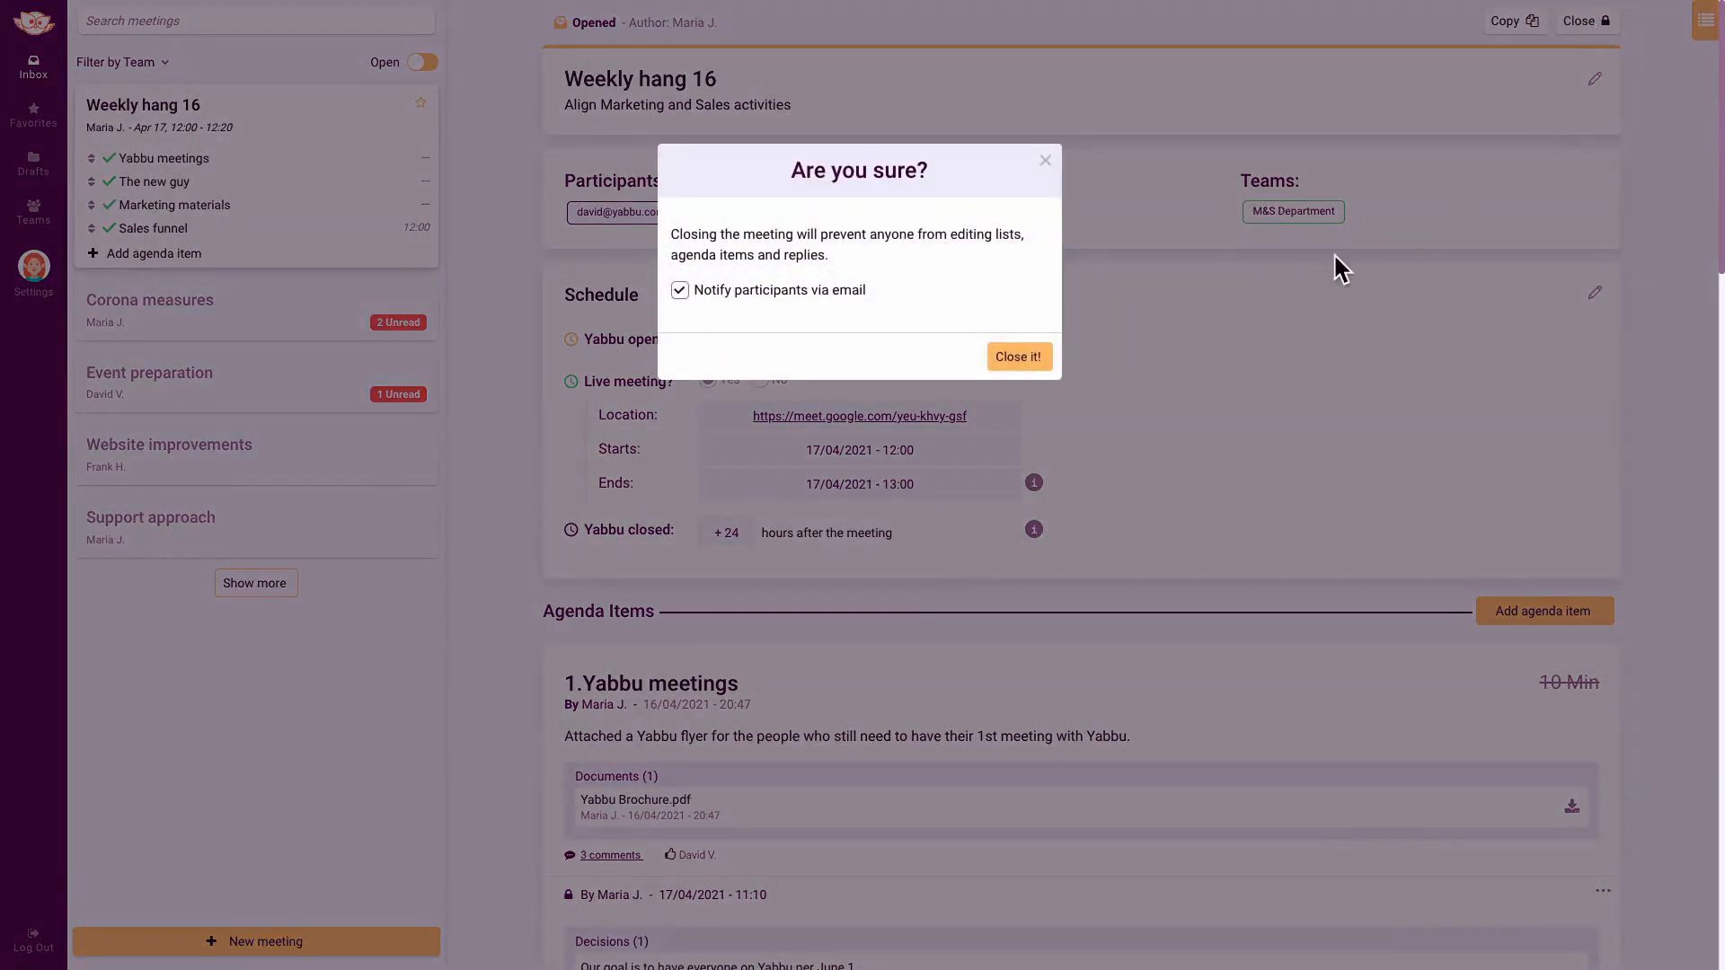
left_click(1018, 358)
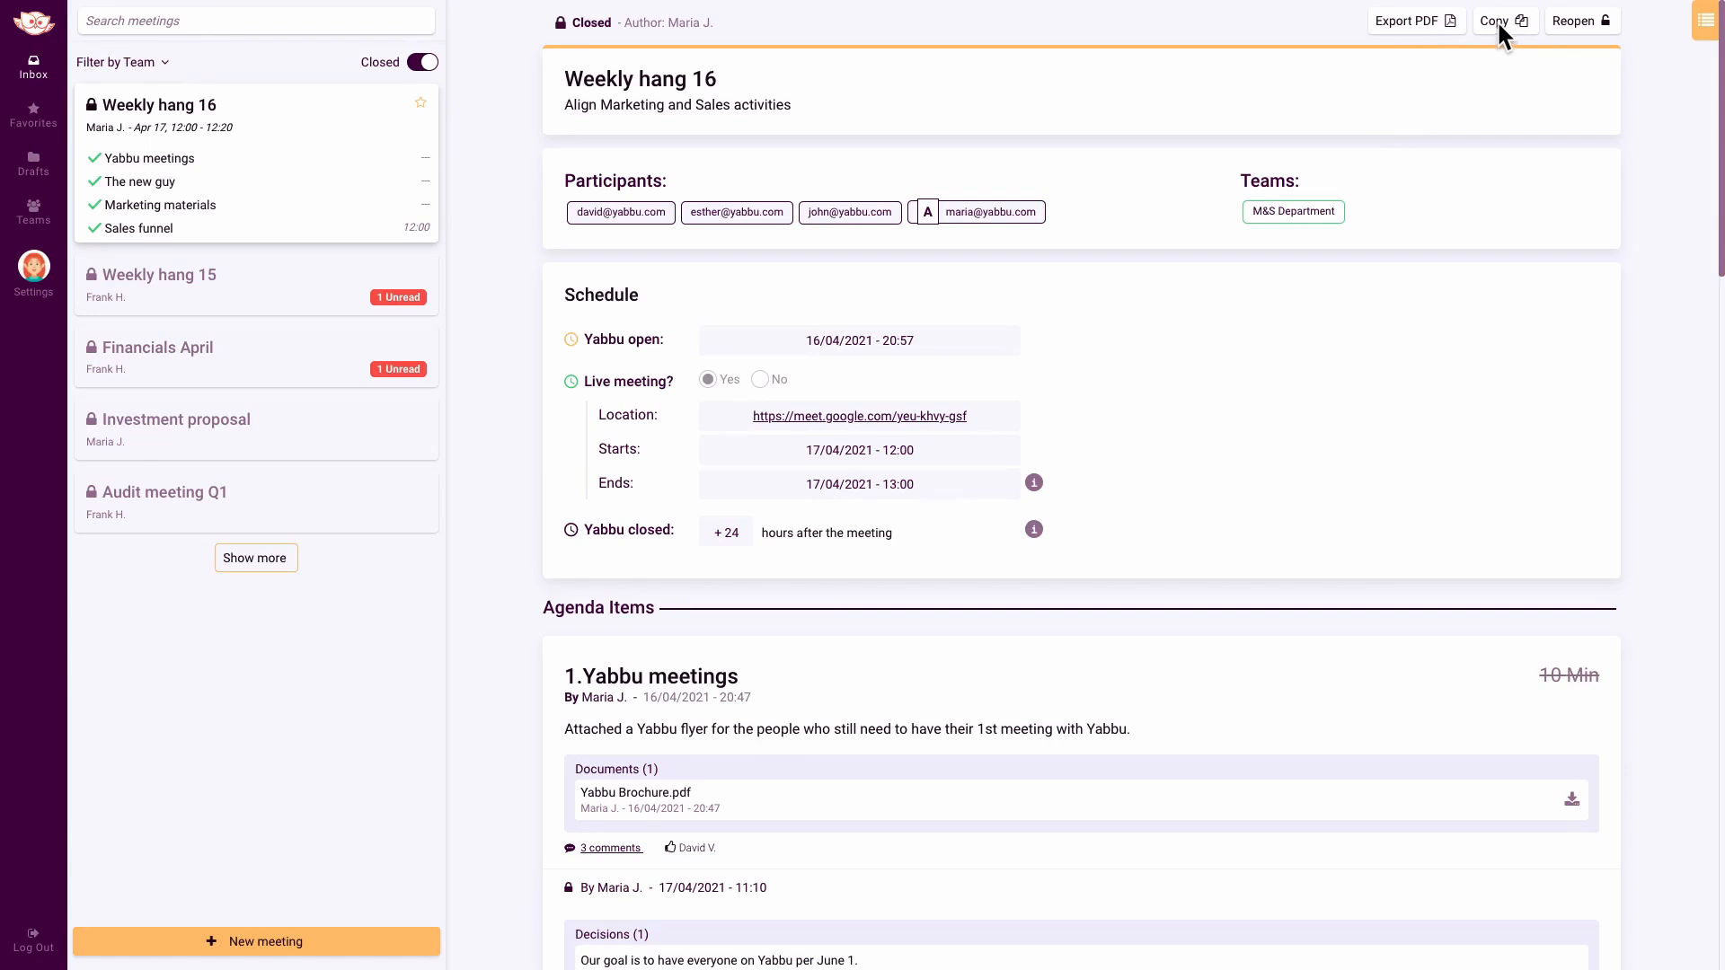
- Copy the meeting as next in series with all agenda items and retitle it 'Weekly hang 17'
left_click(1499, 19)
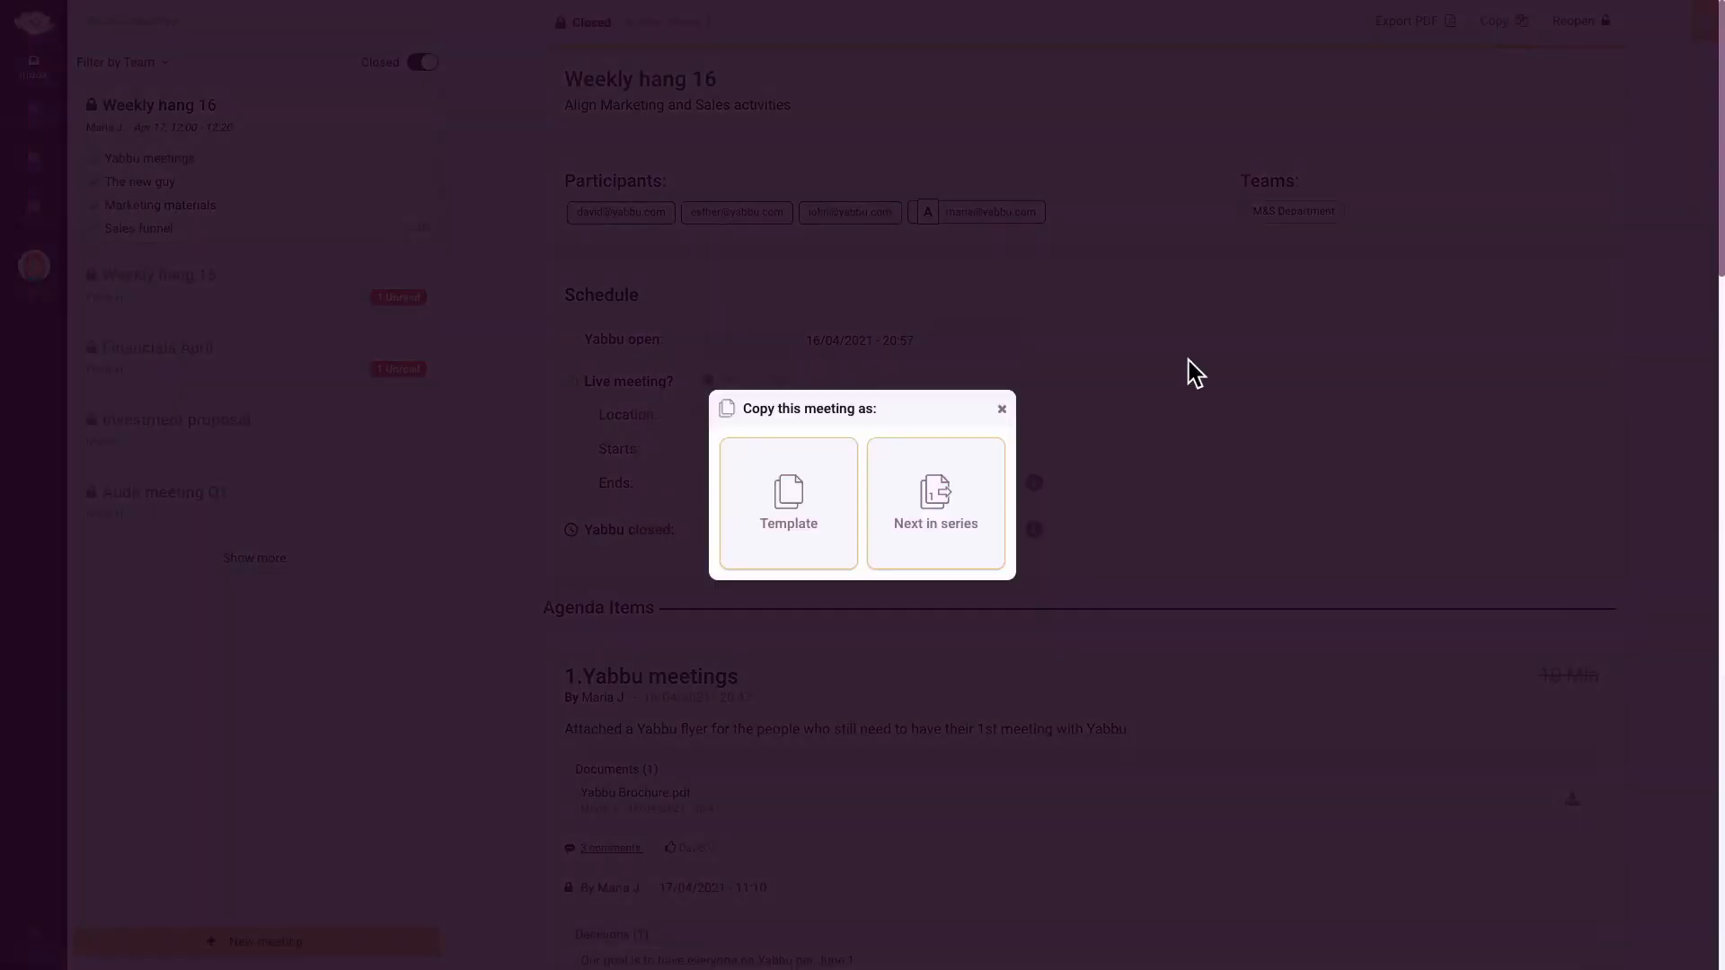
left_click(964, 472)
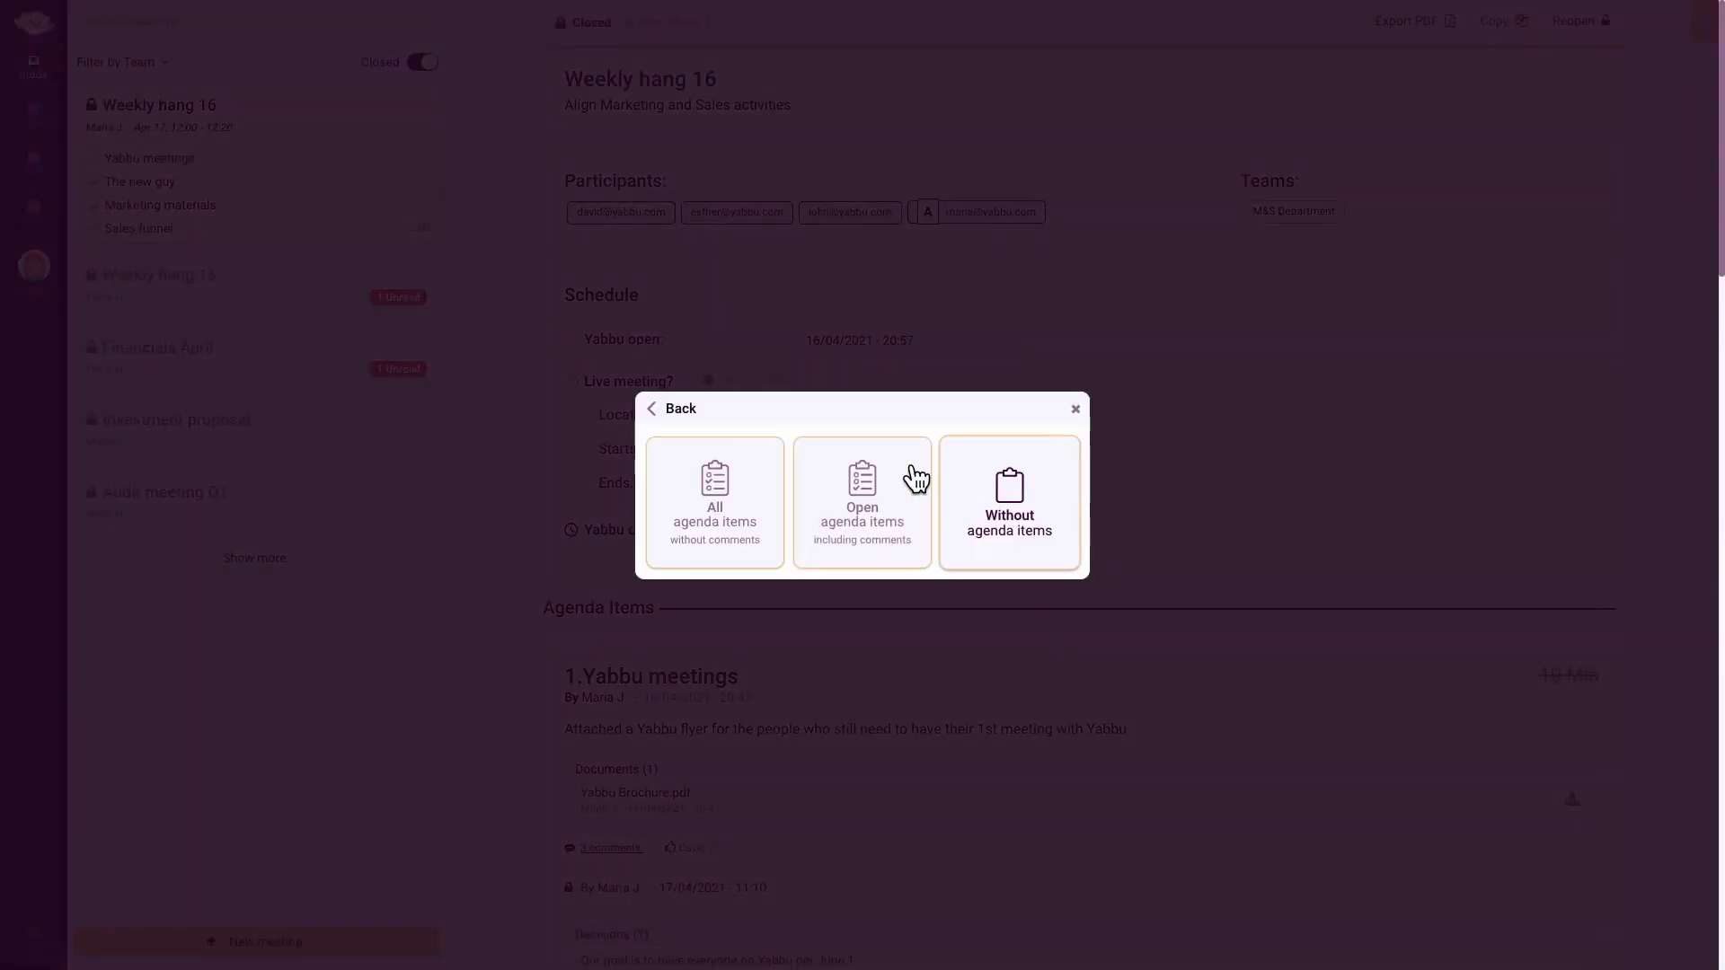
left_click(742, 496)
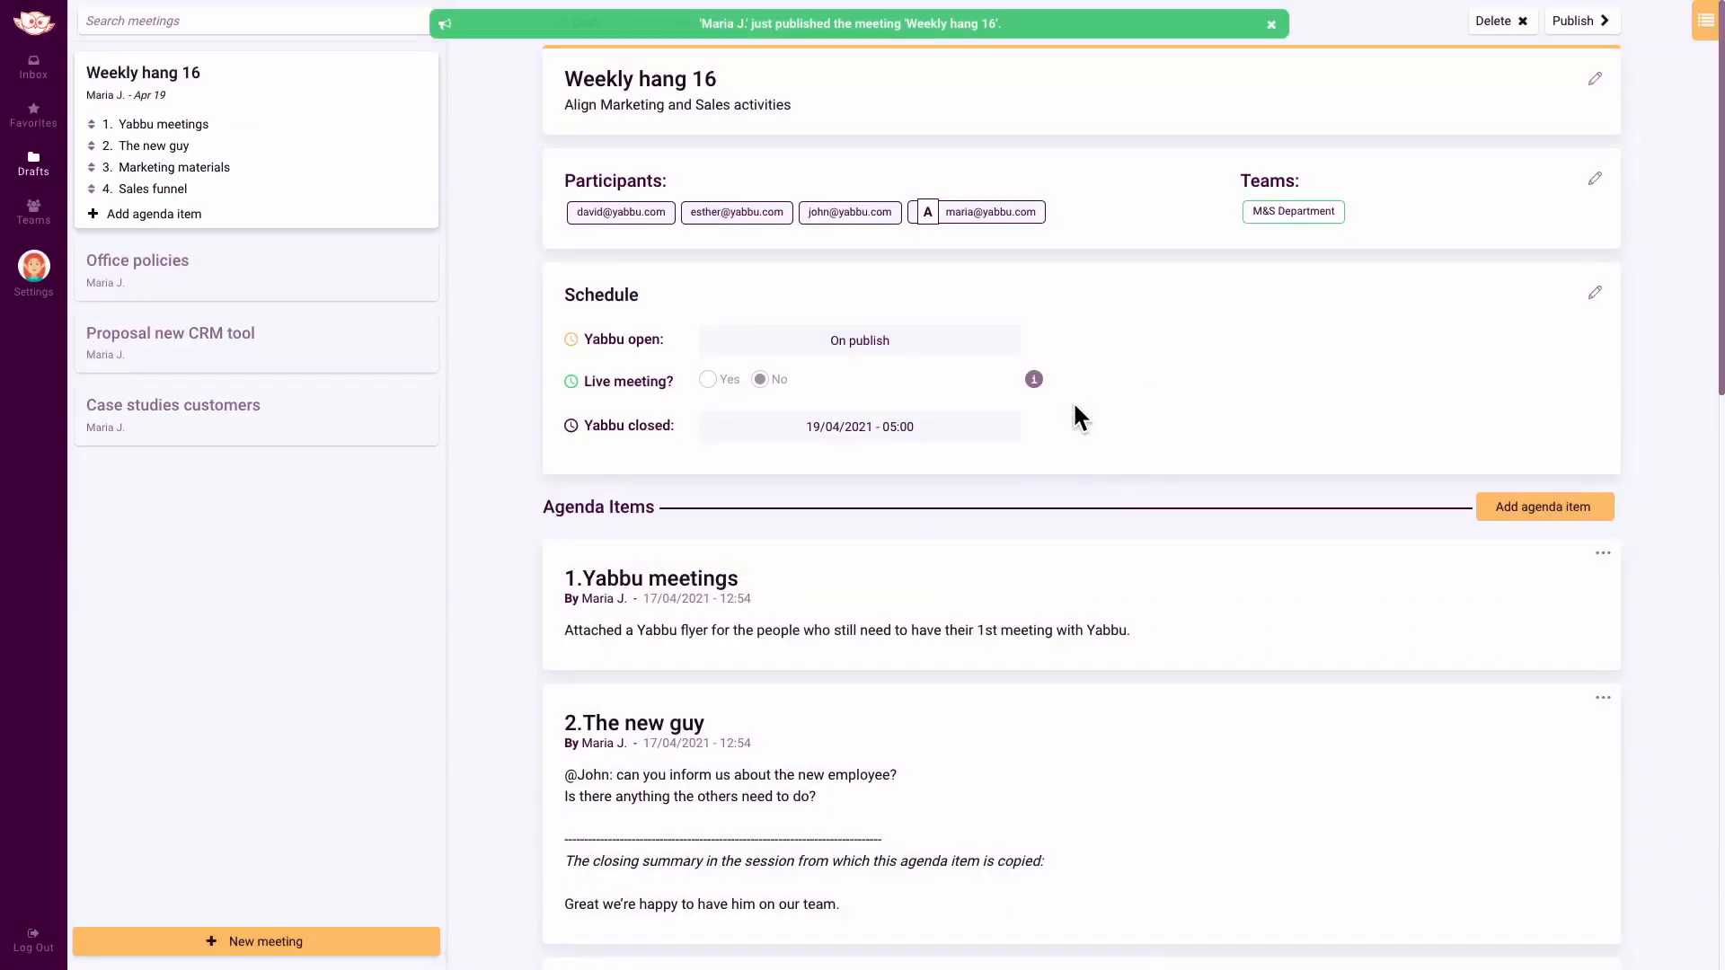
left_click(1595, 78)
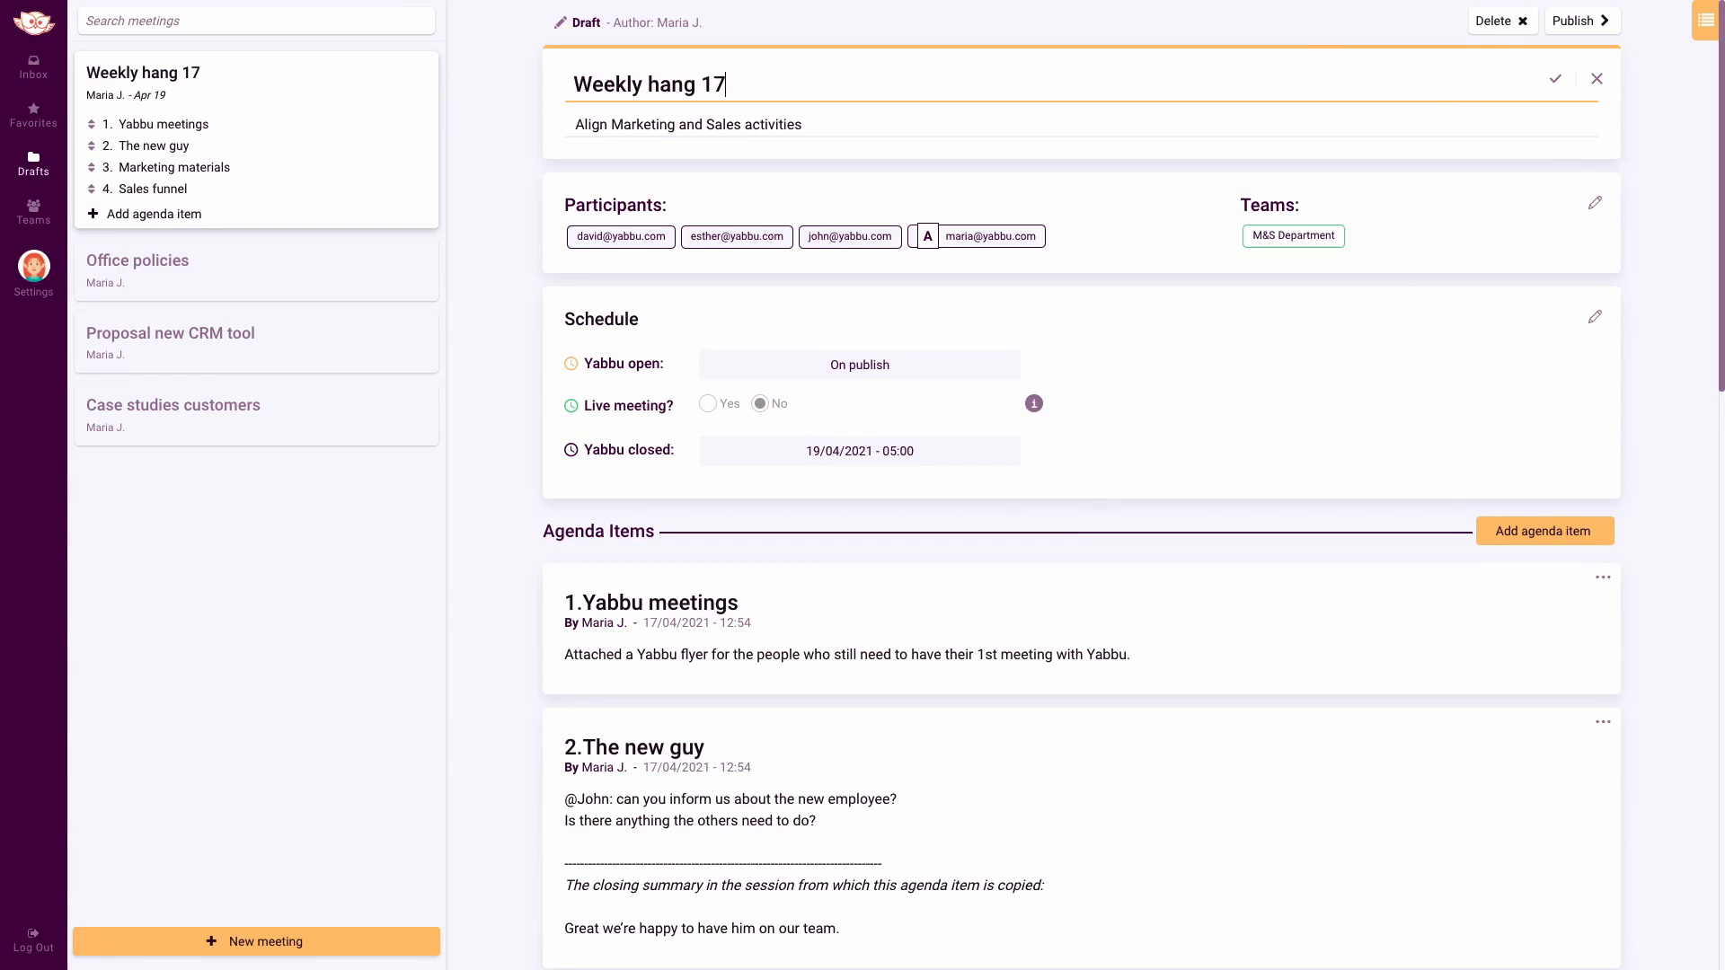
left_click(1557, 79)
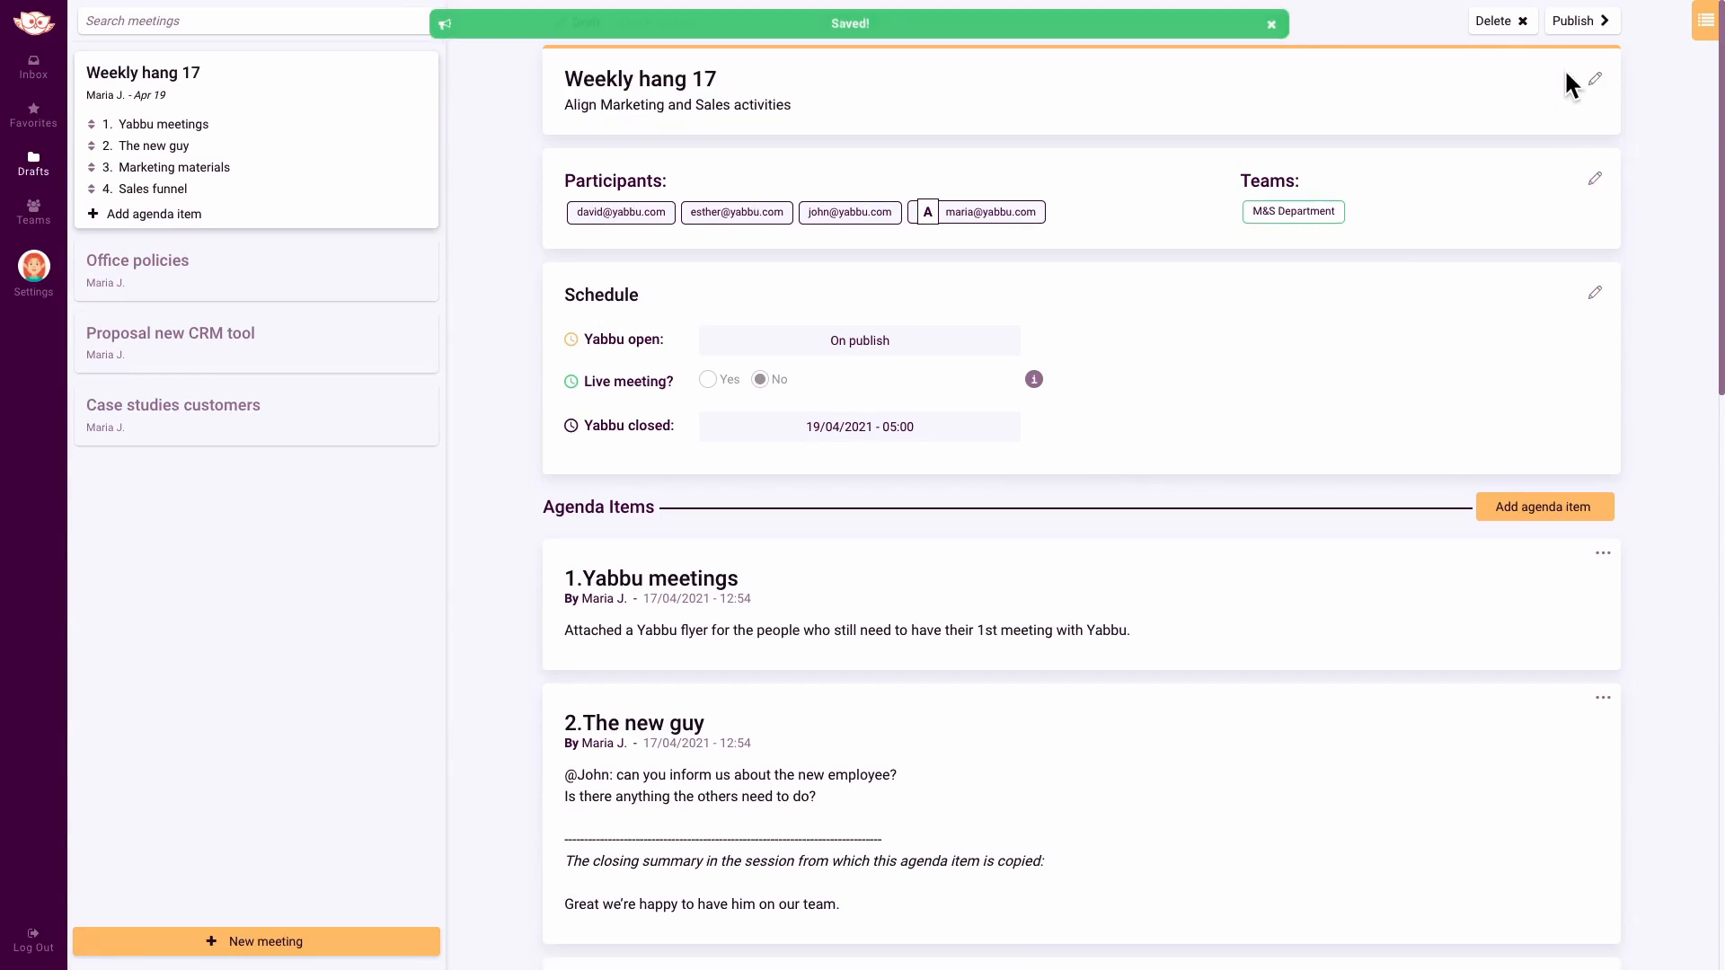
- Add a colleague by email address as the fifth participant and save the participants list
left_click(1595, 178)
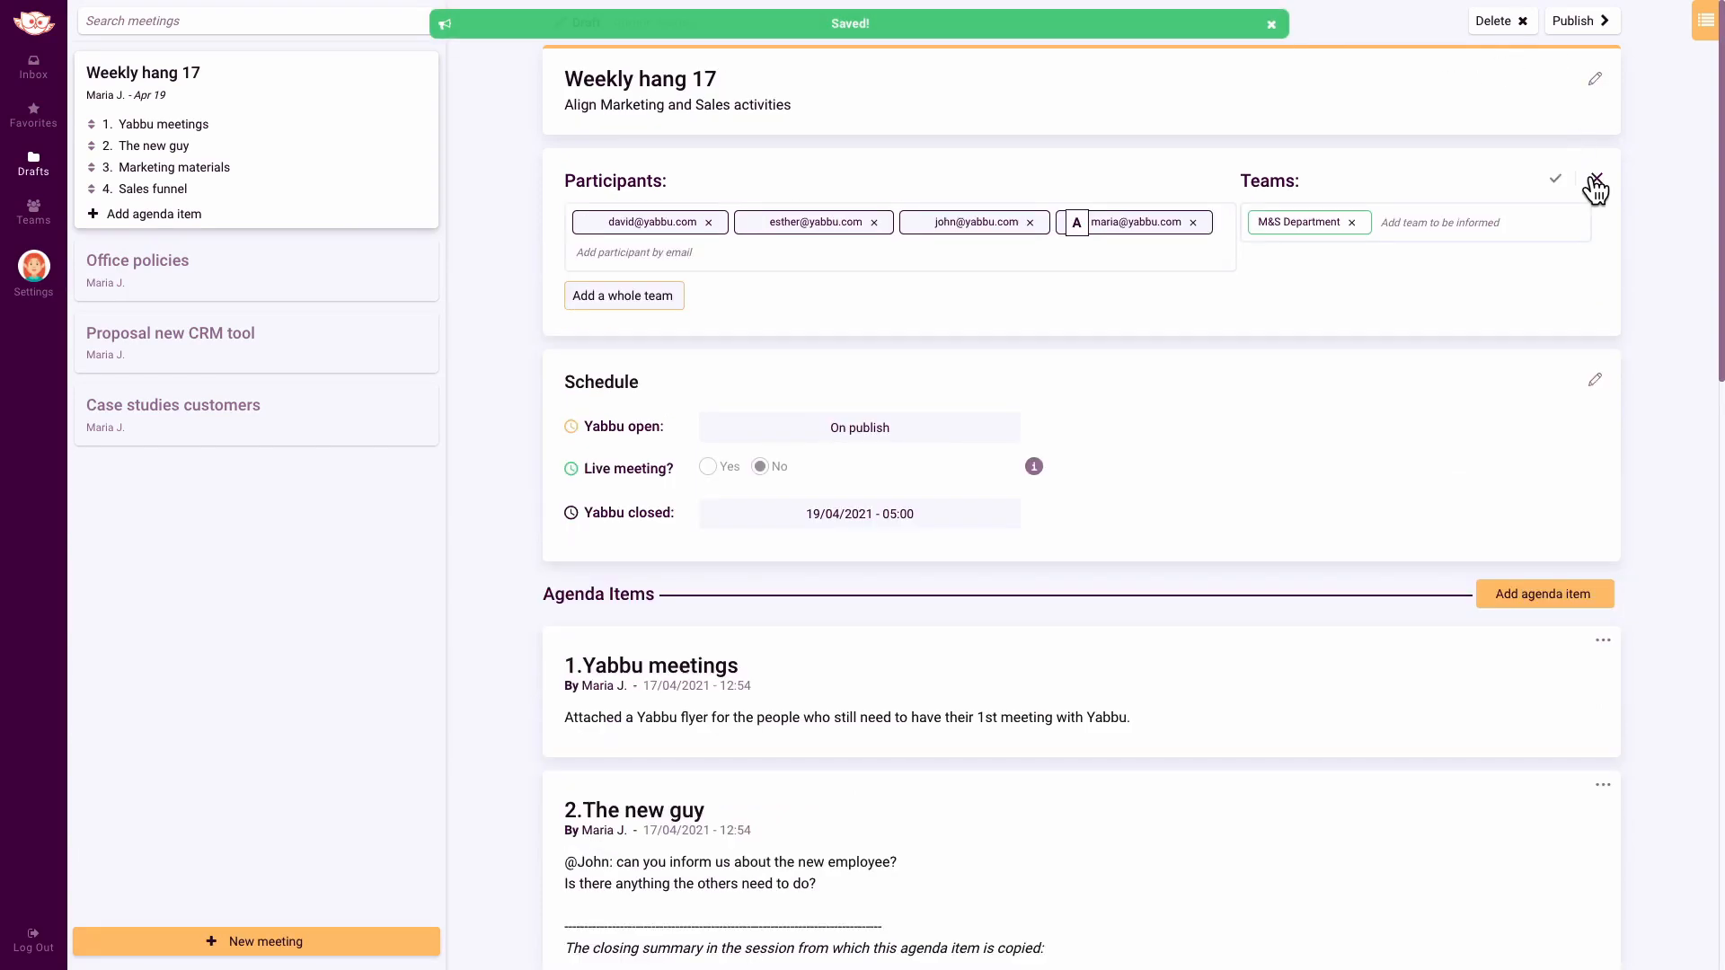
left_click(1219, 241)
type("ka")
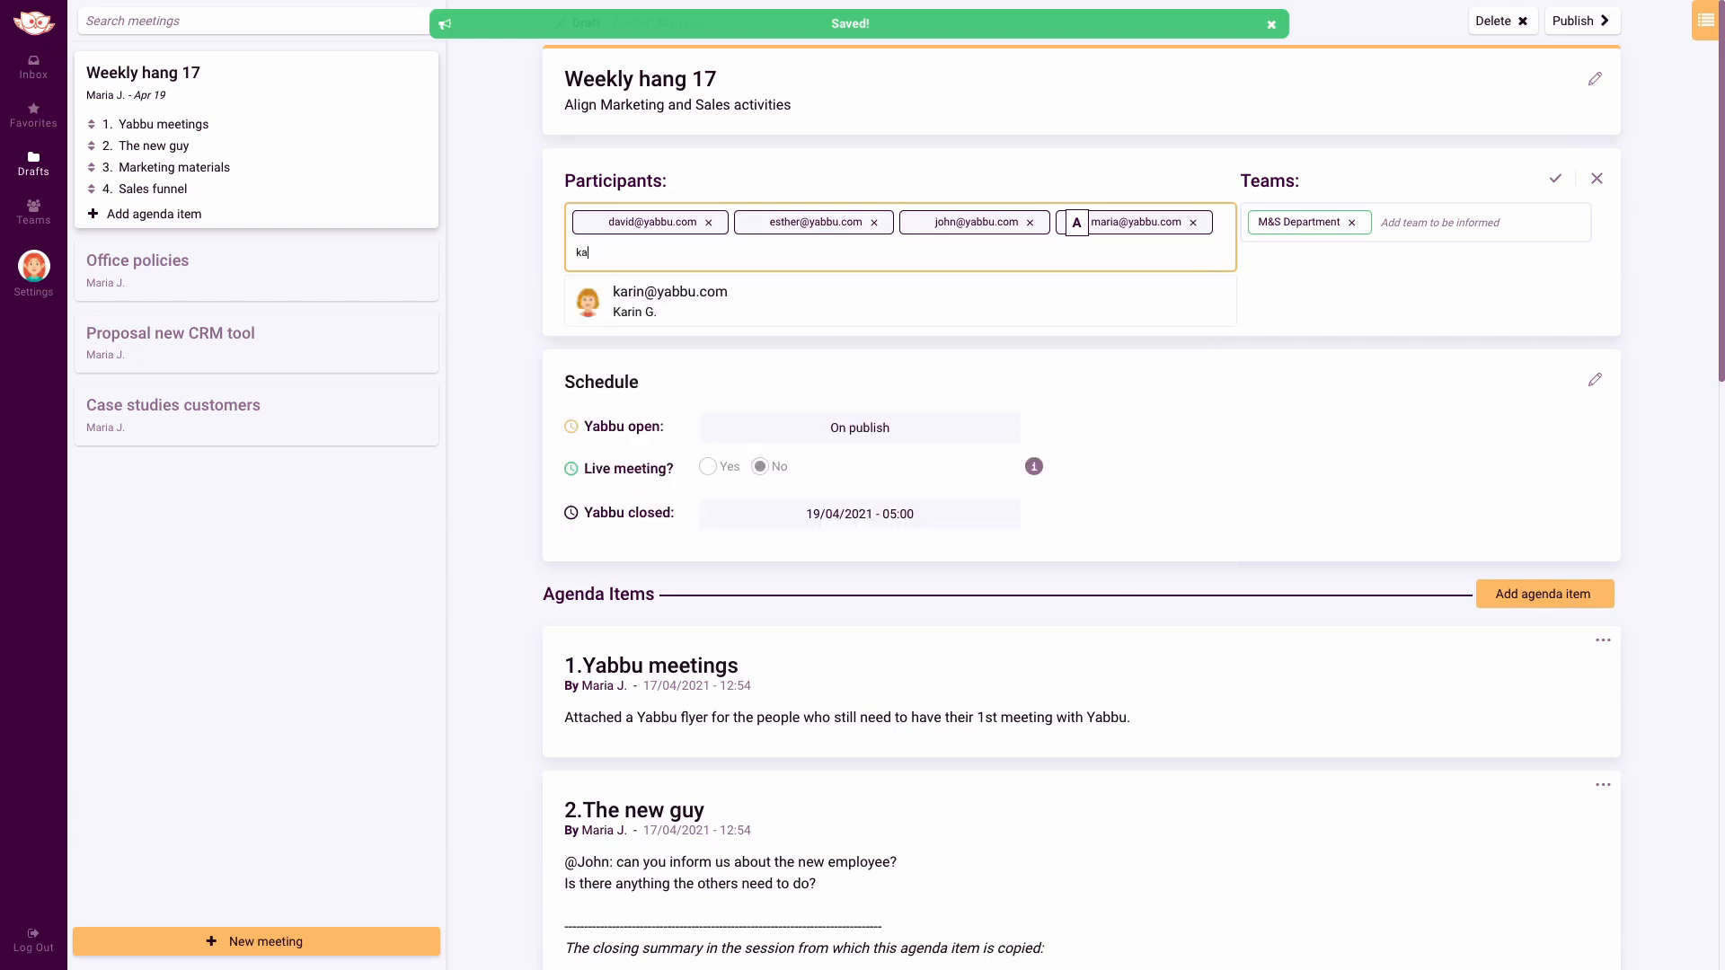
type("rin")
left_click(1153, 308)
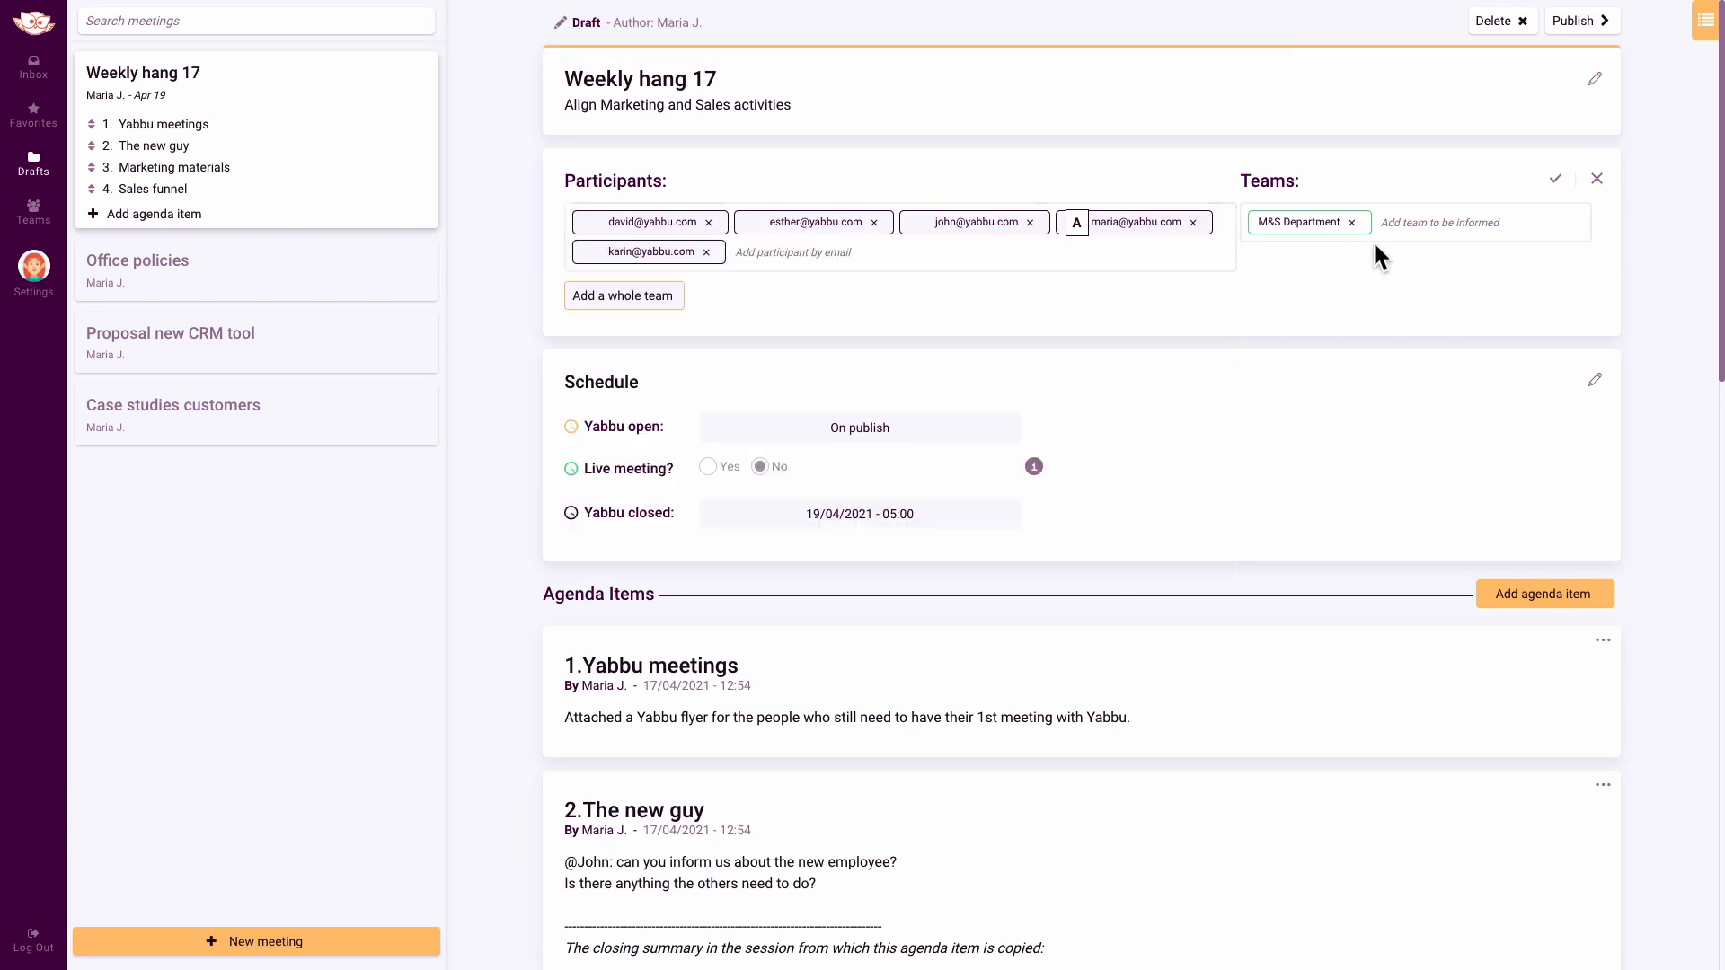
left_click(1553, 183)
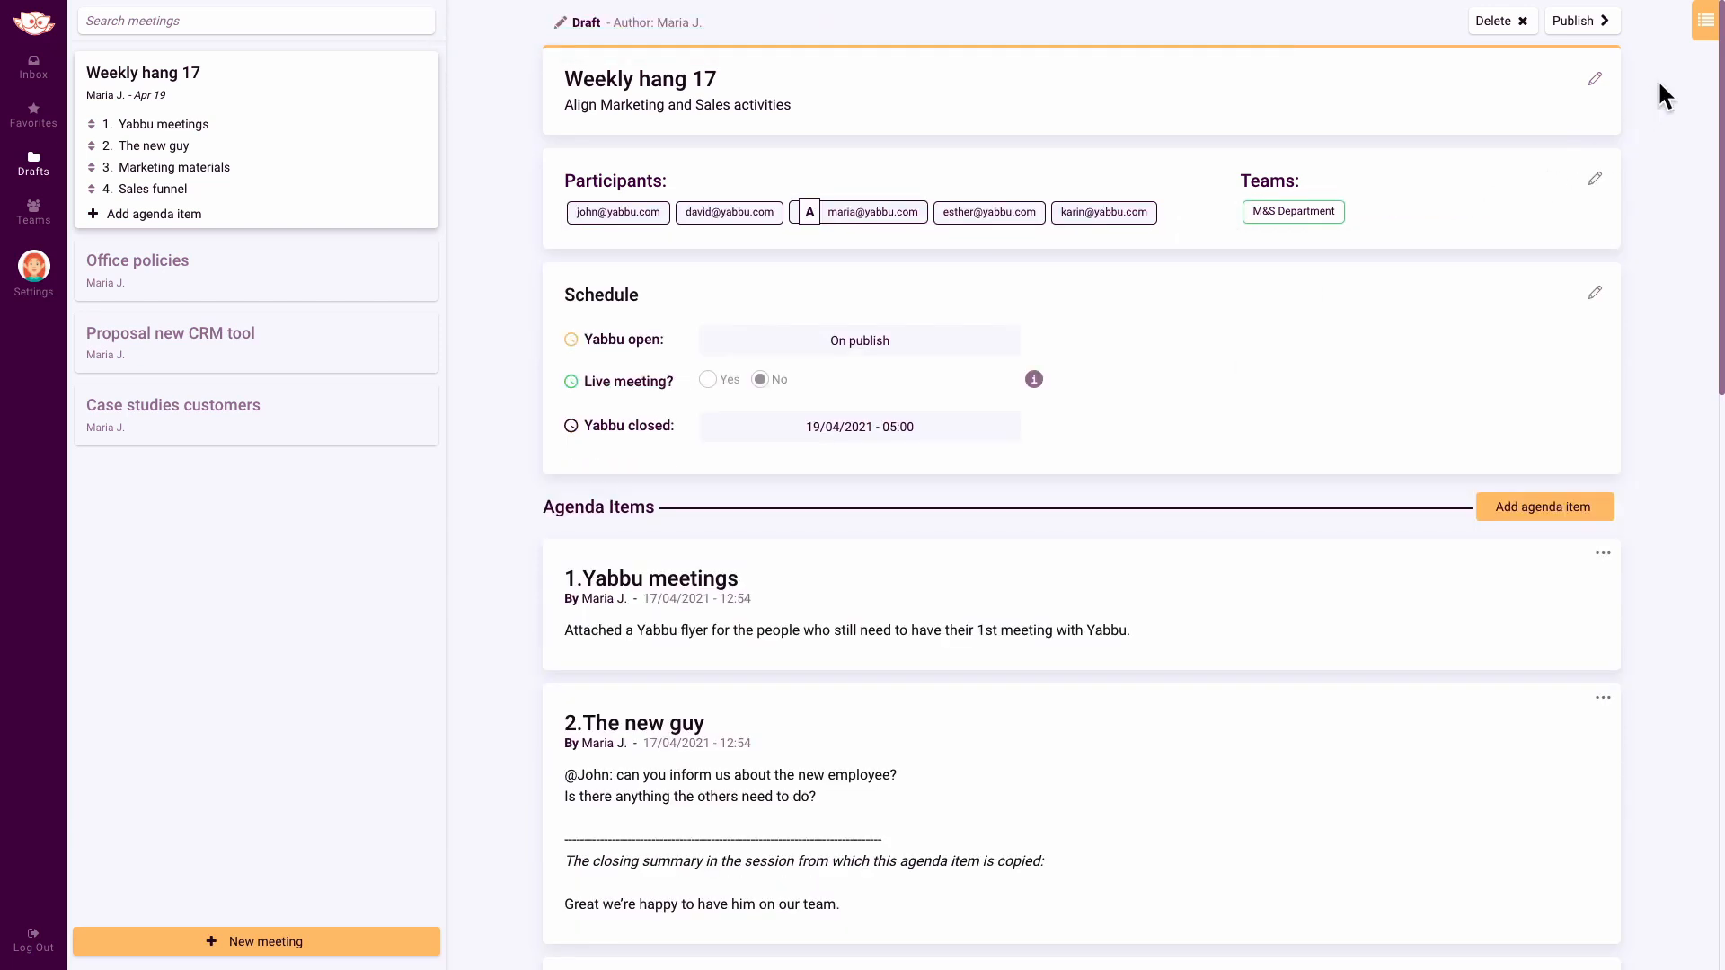
left_click(1703, 27)
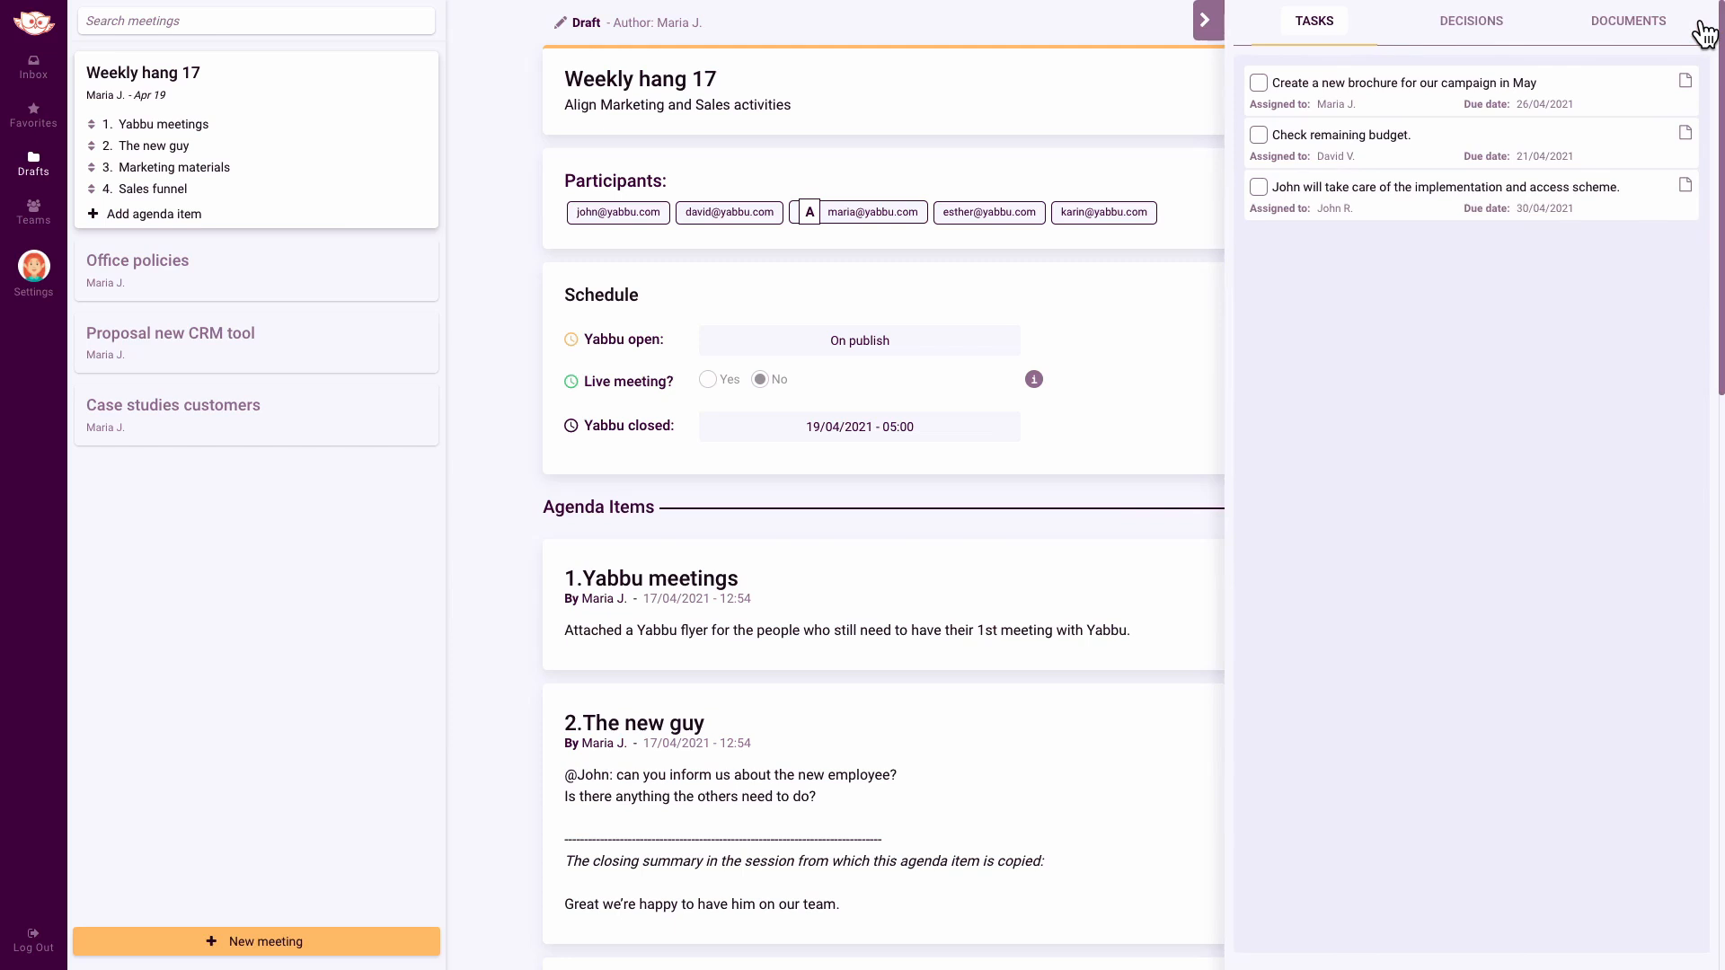
left_click(1209, 23)
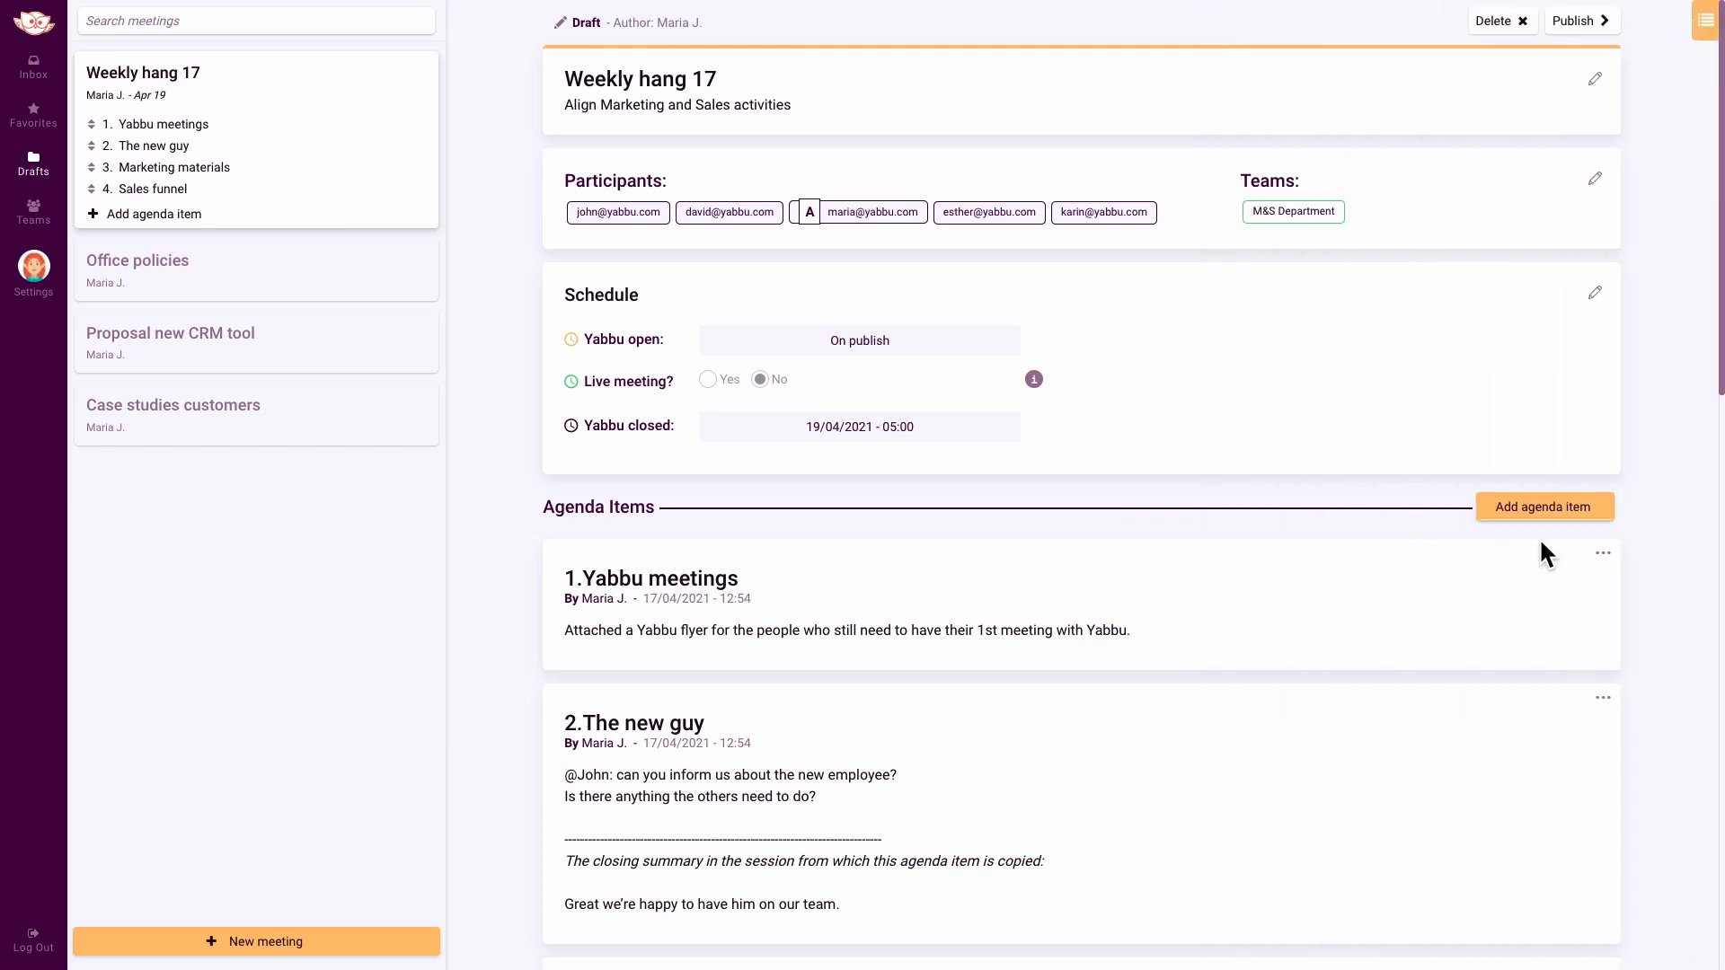
- Delete the Yabbu meetings and The new guy agenda items
left_click(1603, 554)
left_click(1578, 614)
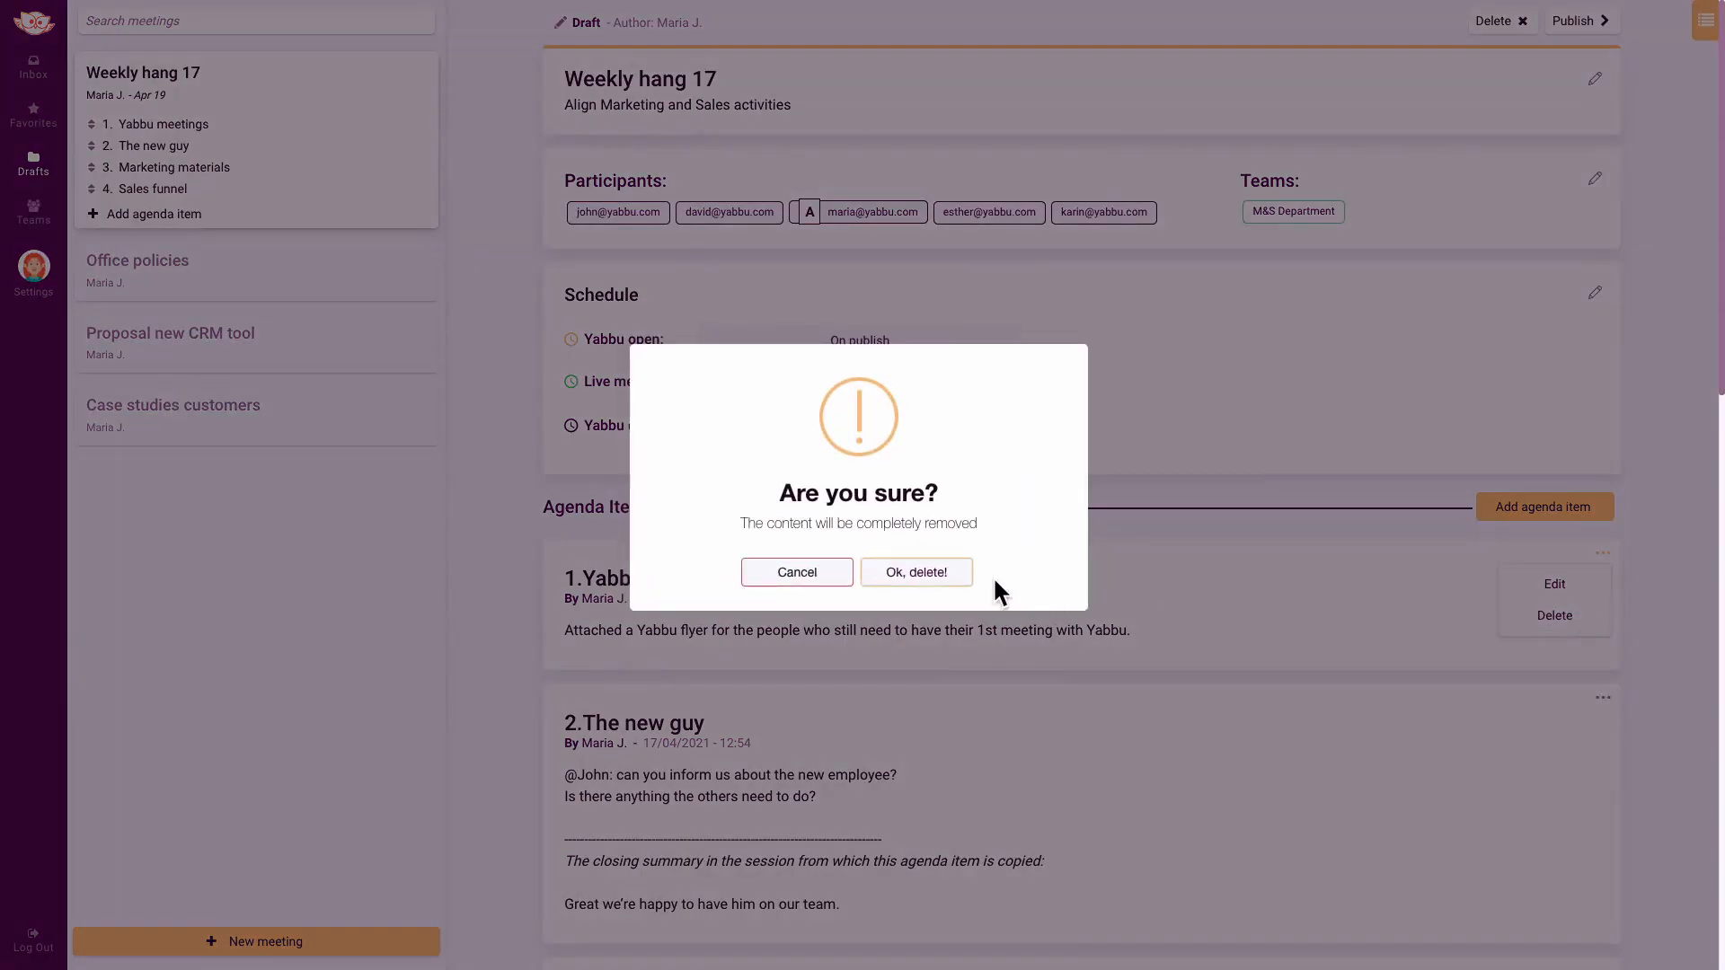
left_click(955, 573)
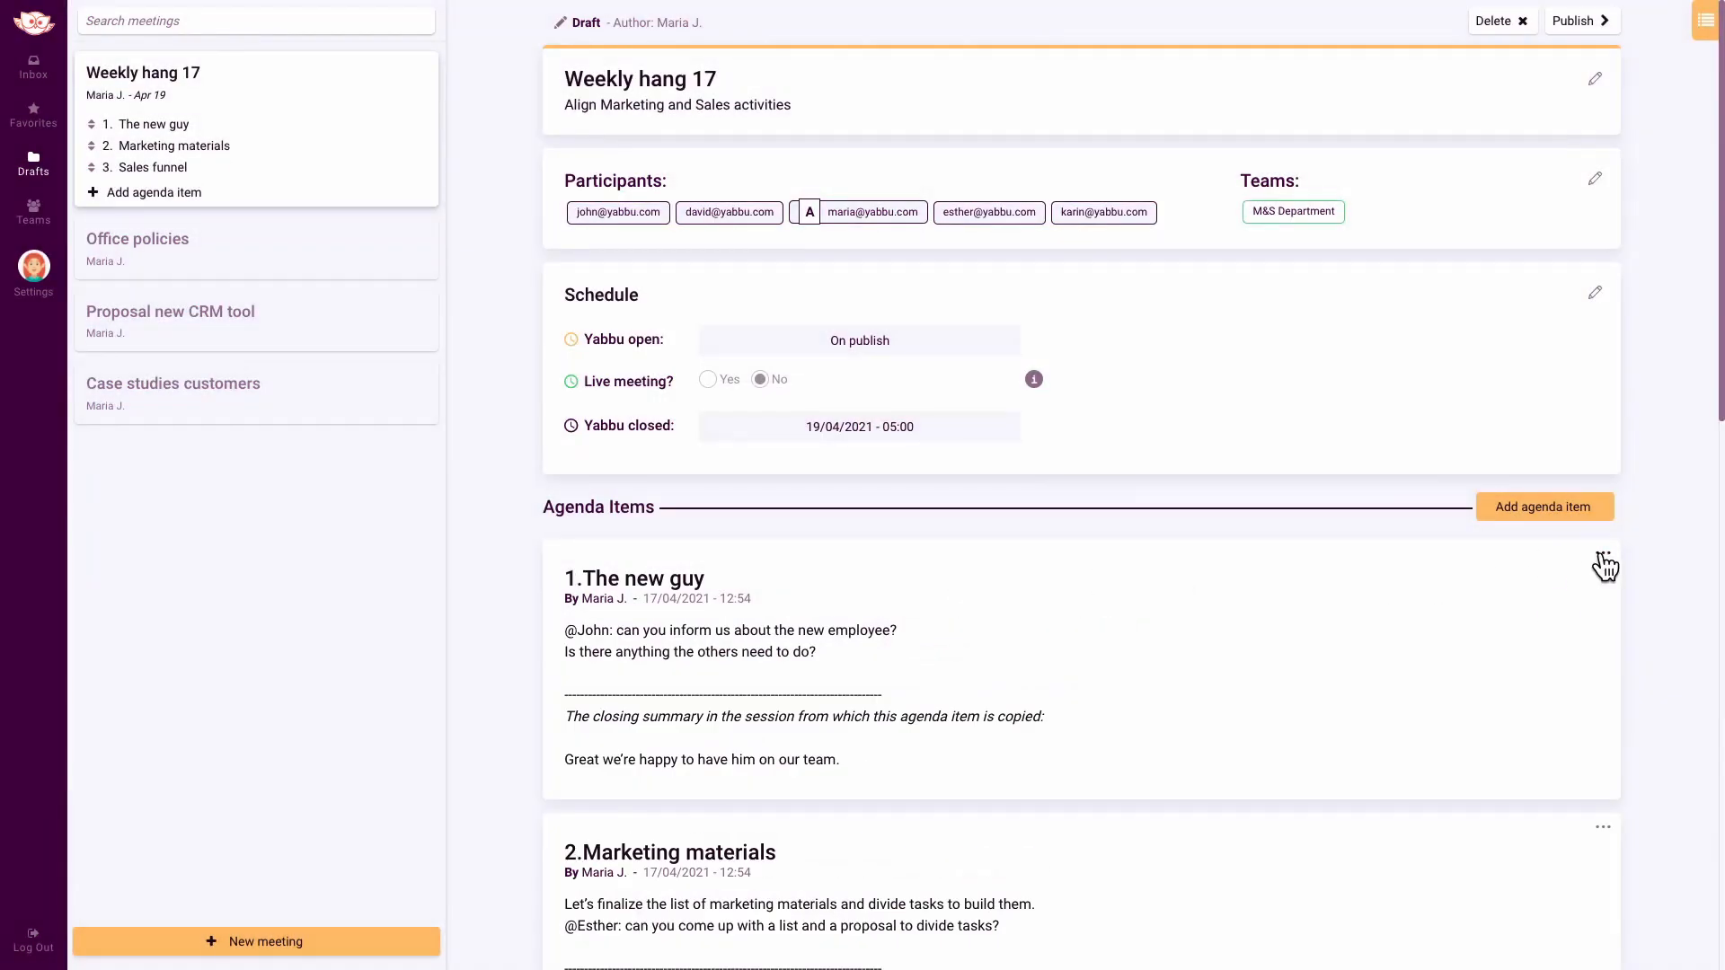
left_click(1603, 553)
left_click(1564, 618)
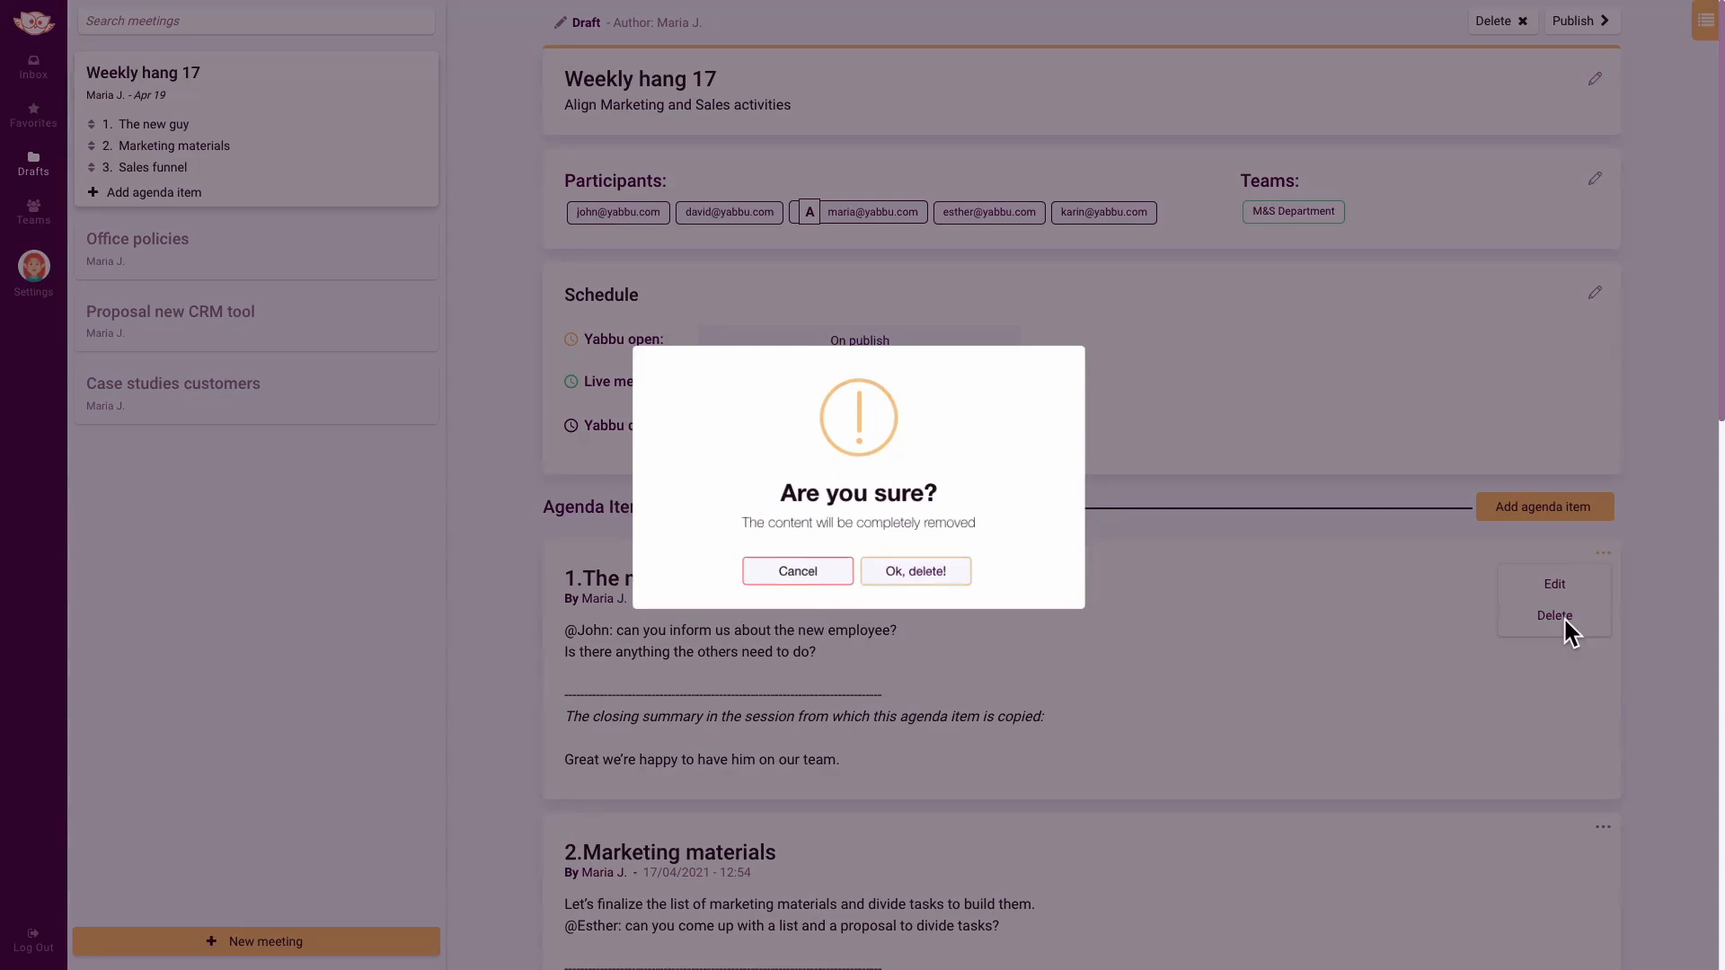
left_click(958, 574)
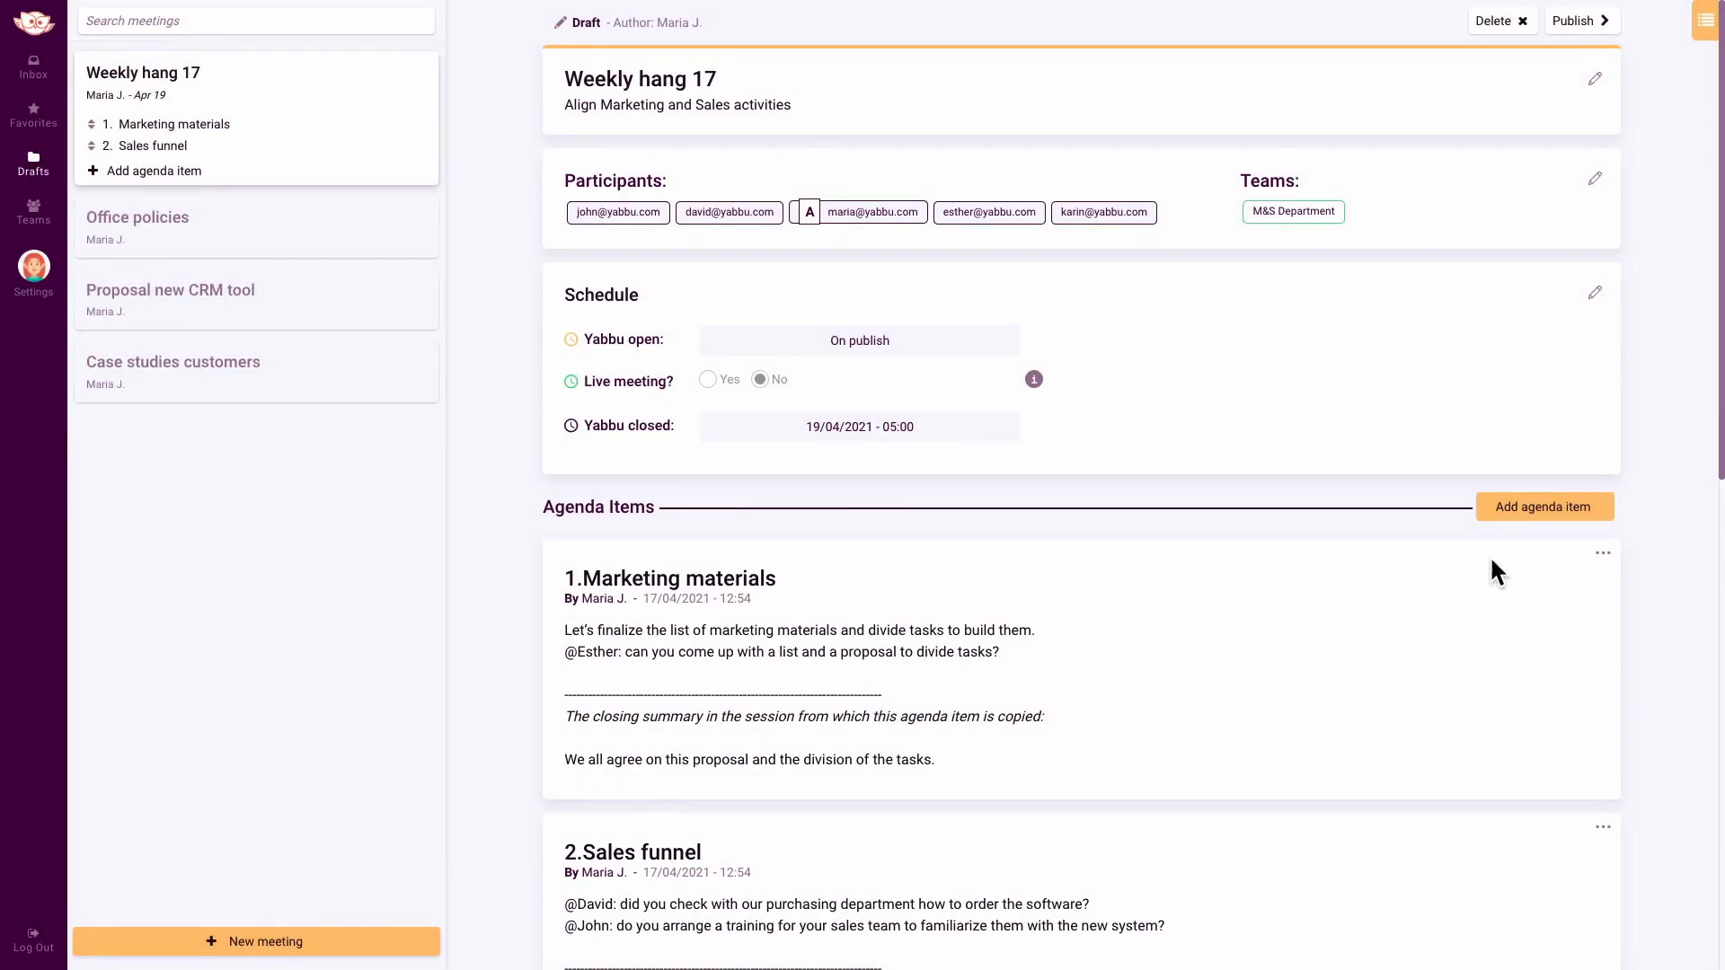
- Replace the Marketing materials text with a sentence about checking the status of all tasks
left_click(1595, 555)
left_click(1570, 587)
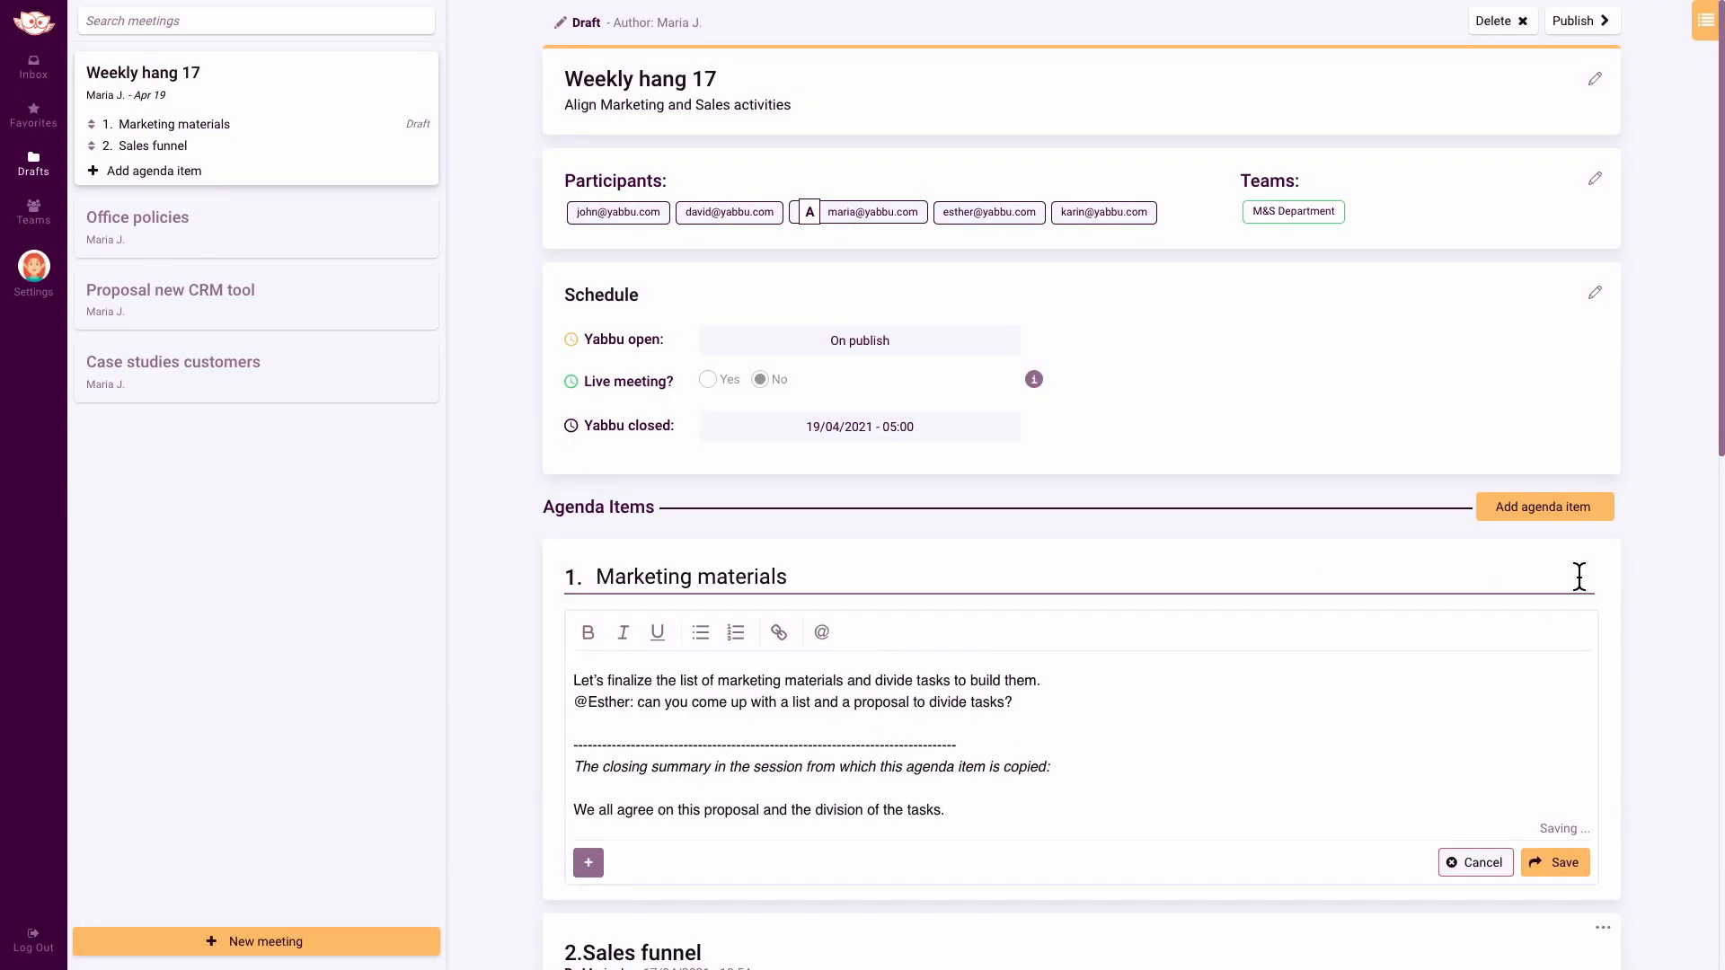
left_click_drag(979, 812, 580, 664)
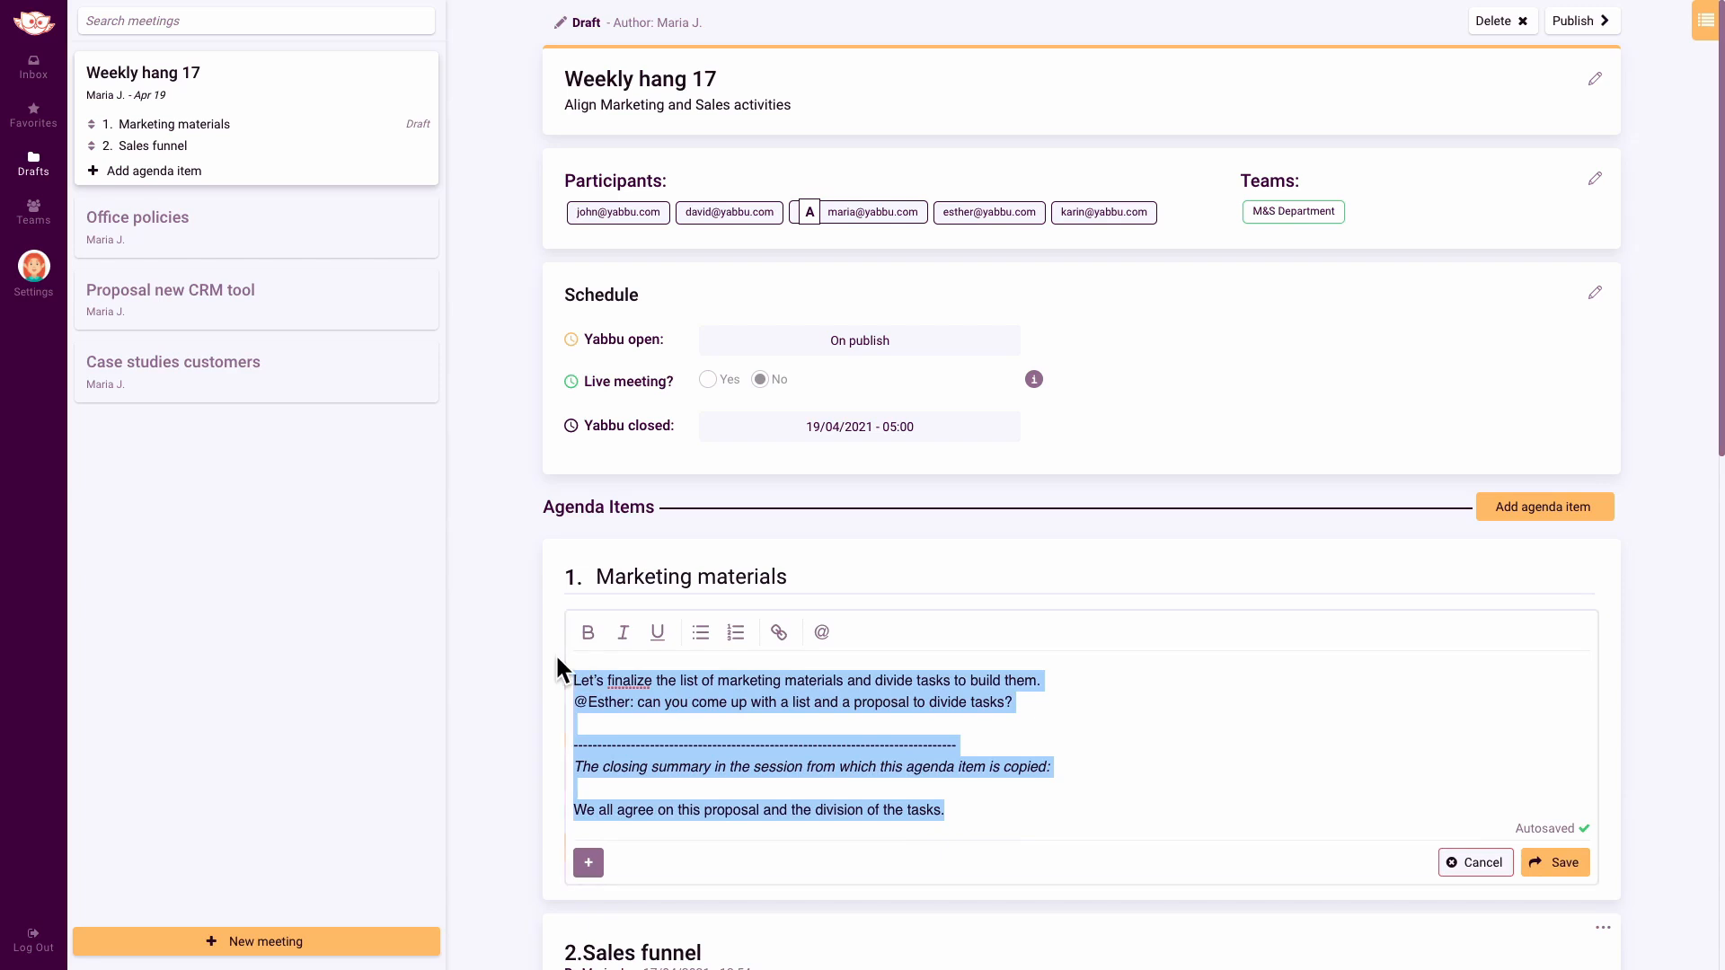
type("Let’s check the status of all the tasks for the marketing materials.")
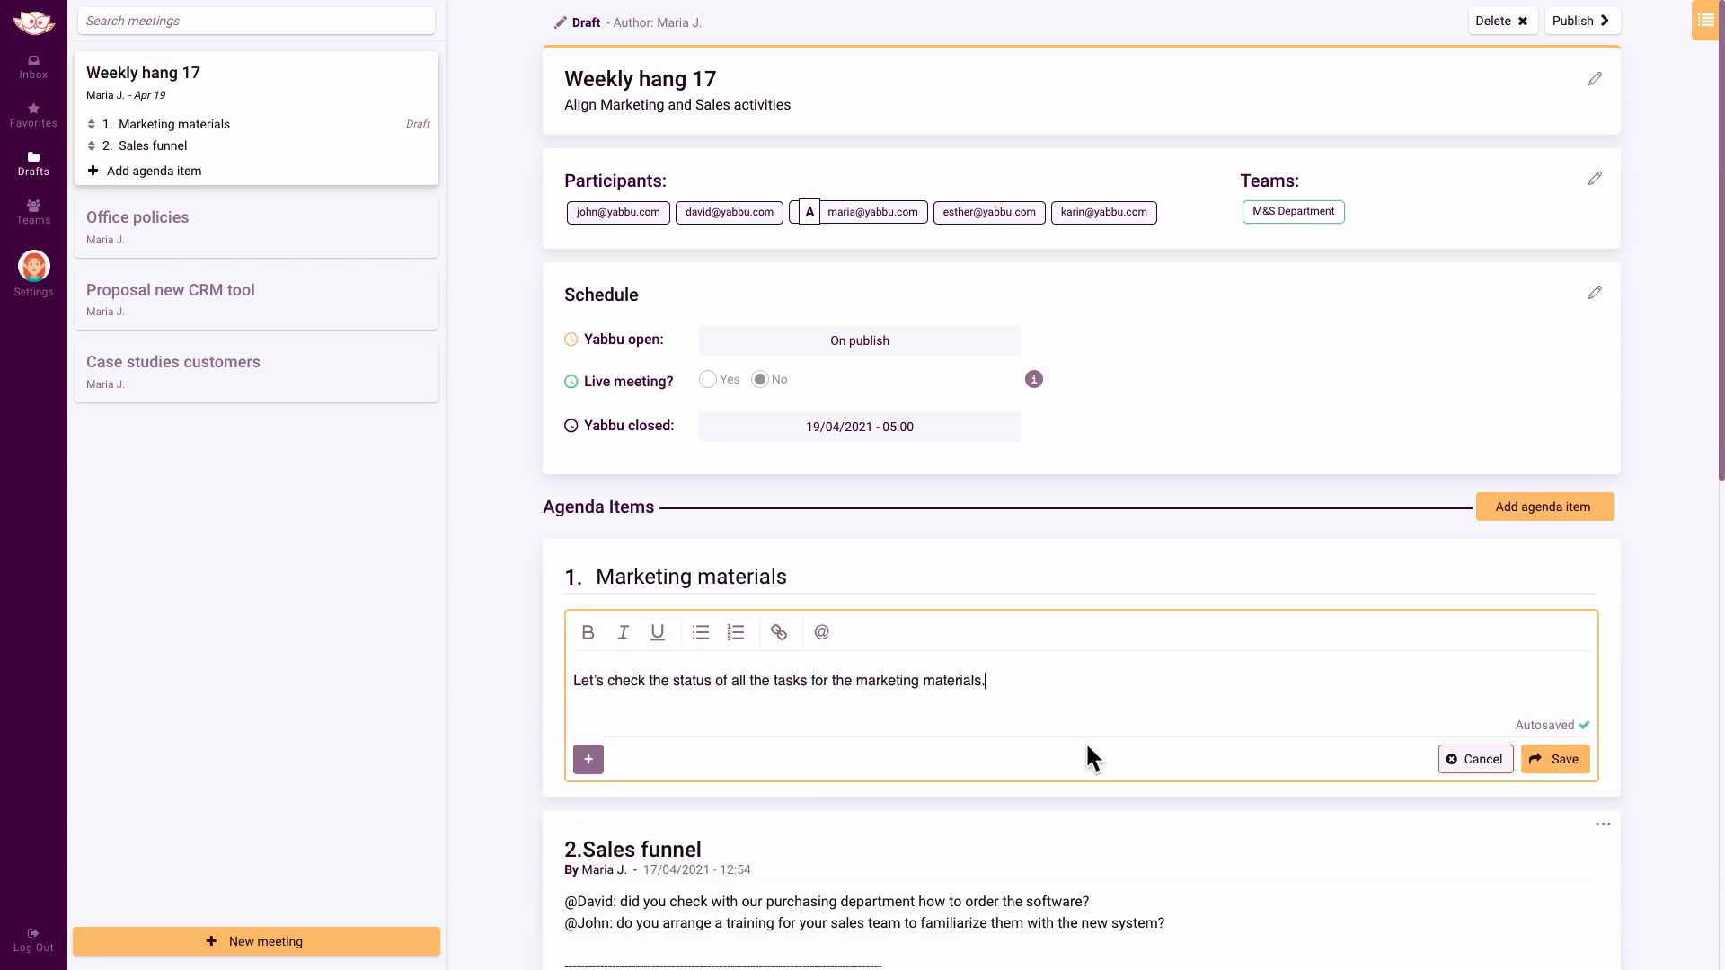
left_click(1560, 772)
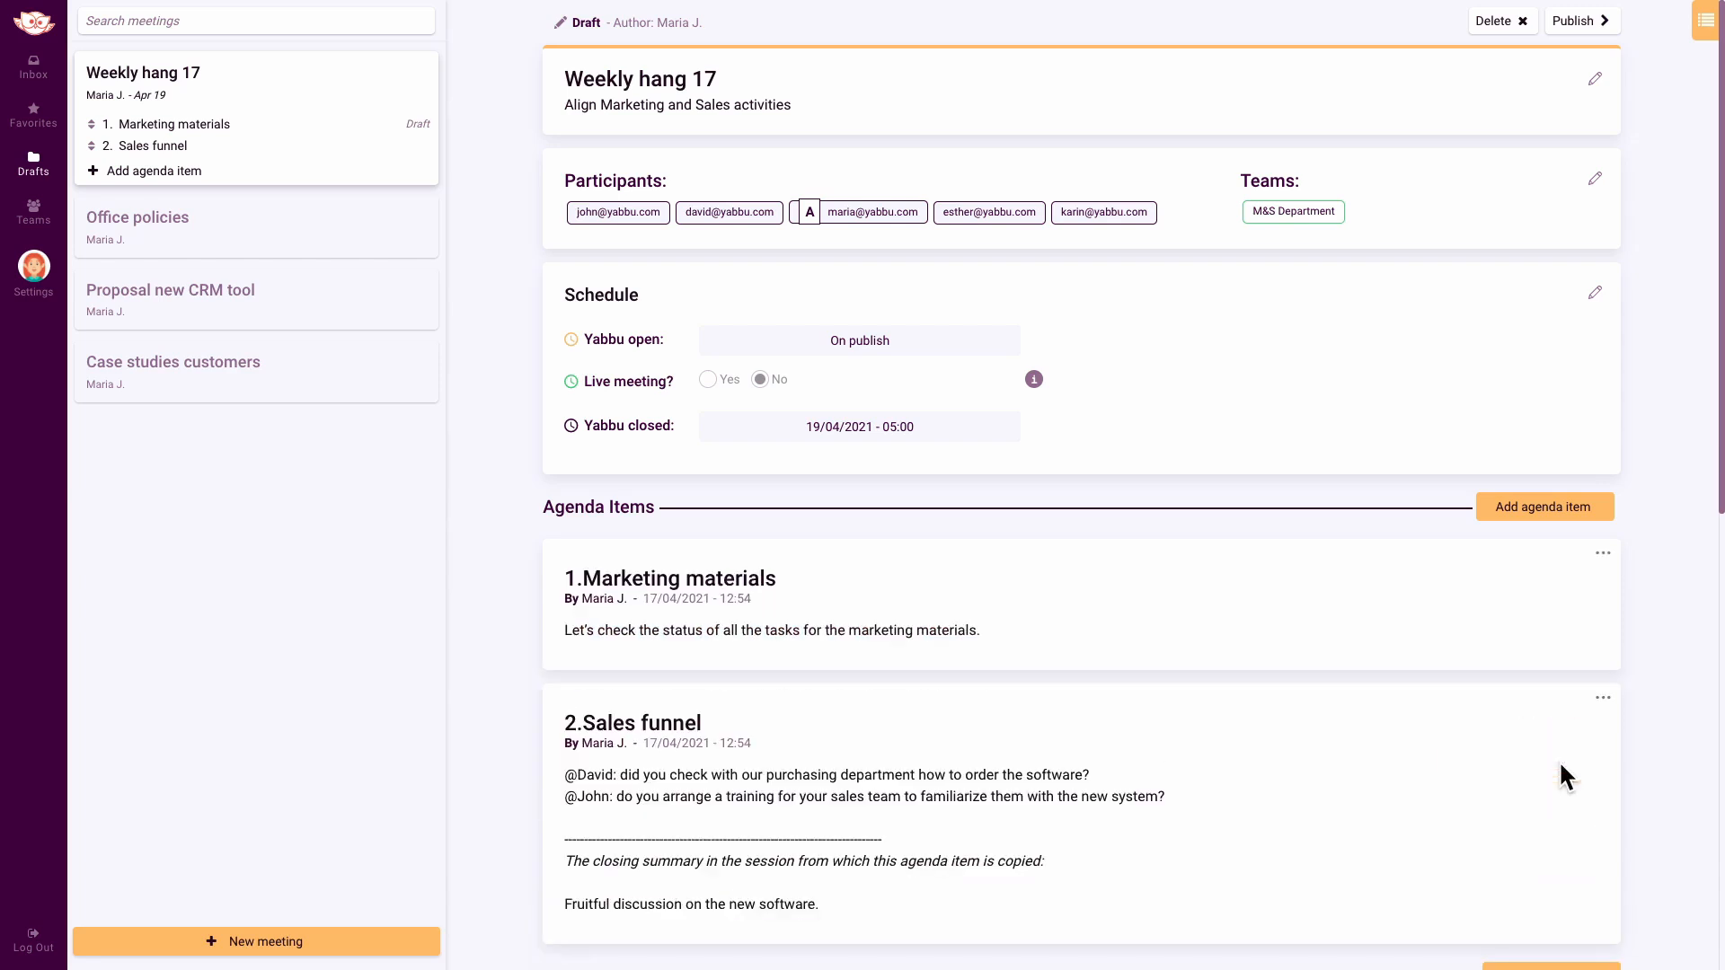